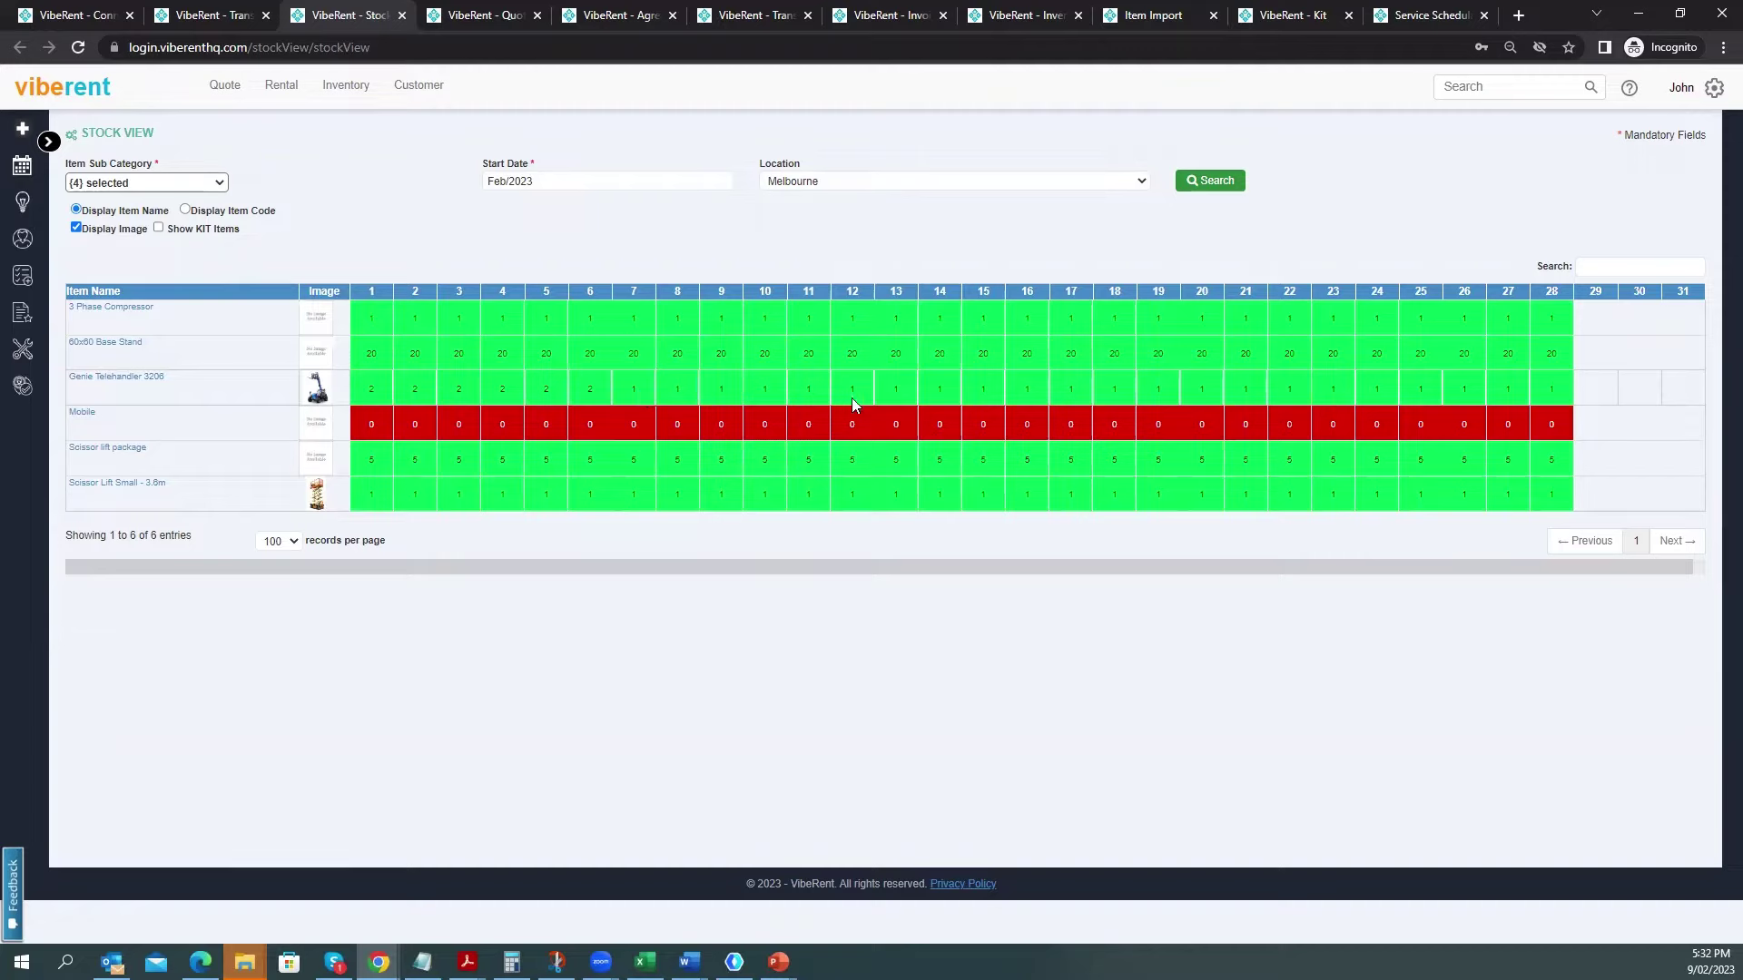
# Search the Melbourne stock view for item availability starting March 2023.
pyautogui.click(568, 179)
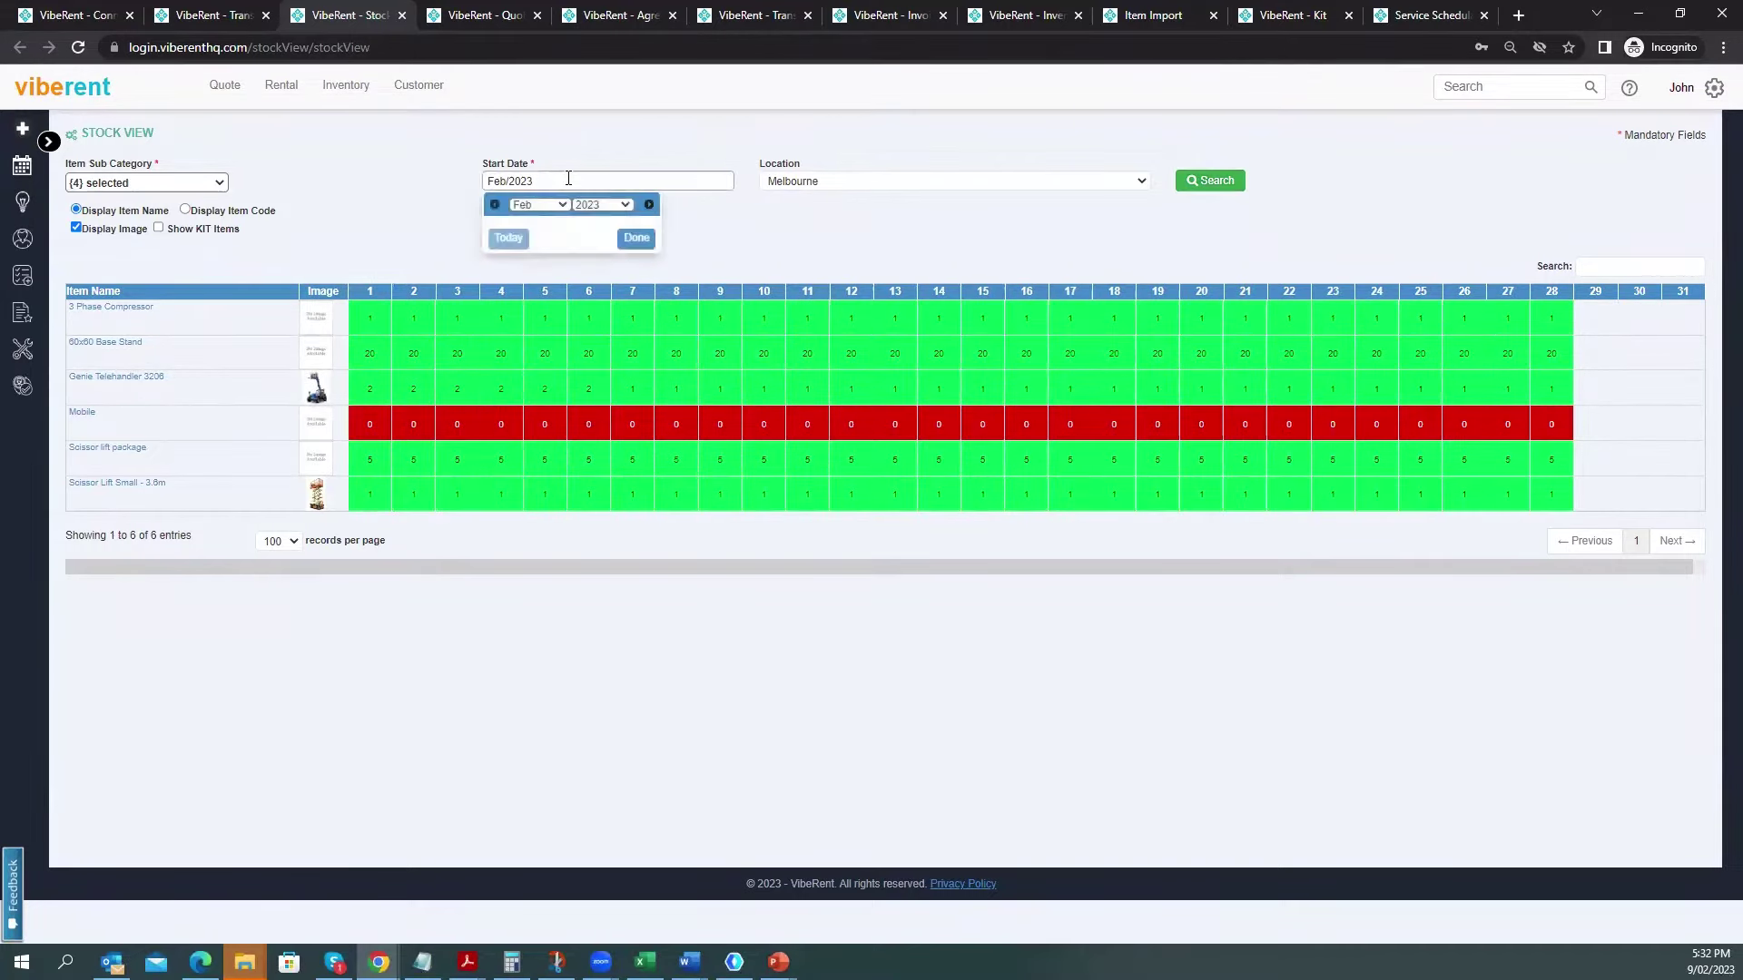
pyautogui.click(648, 205)
pyautogui.click(633, 244)
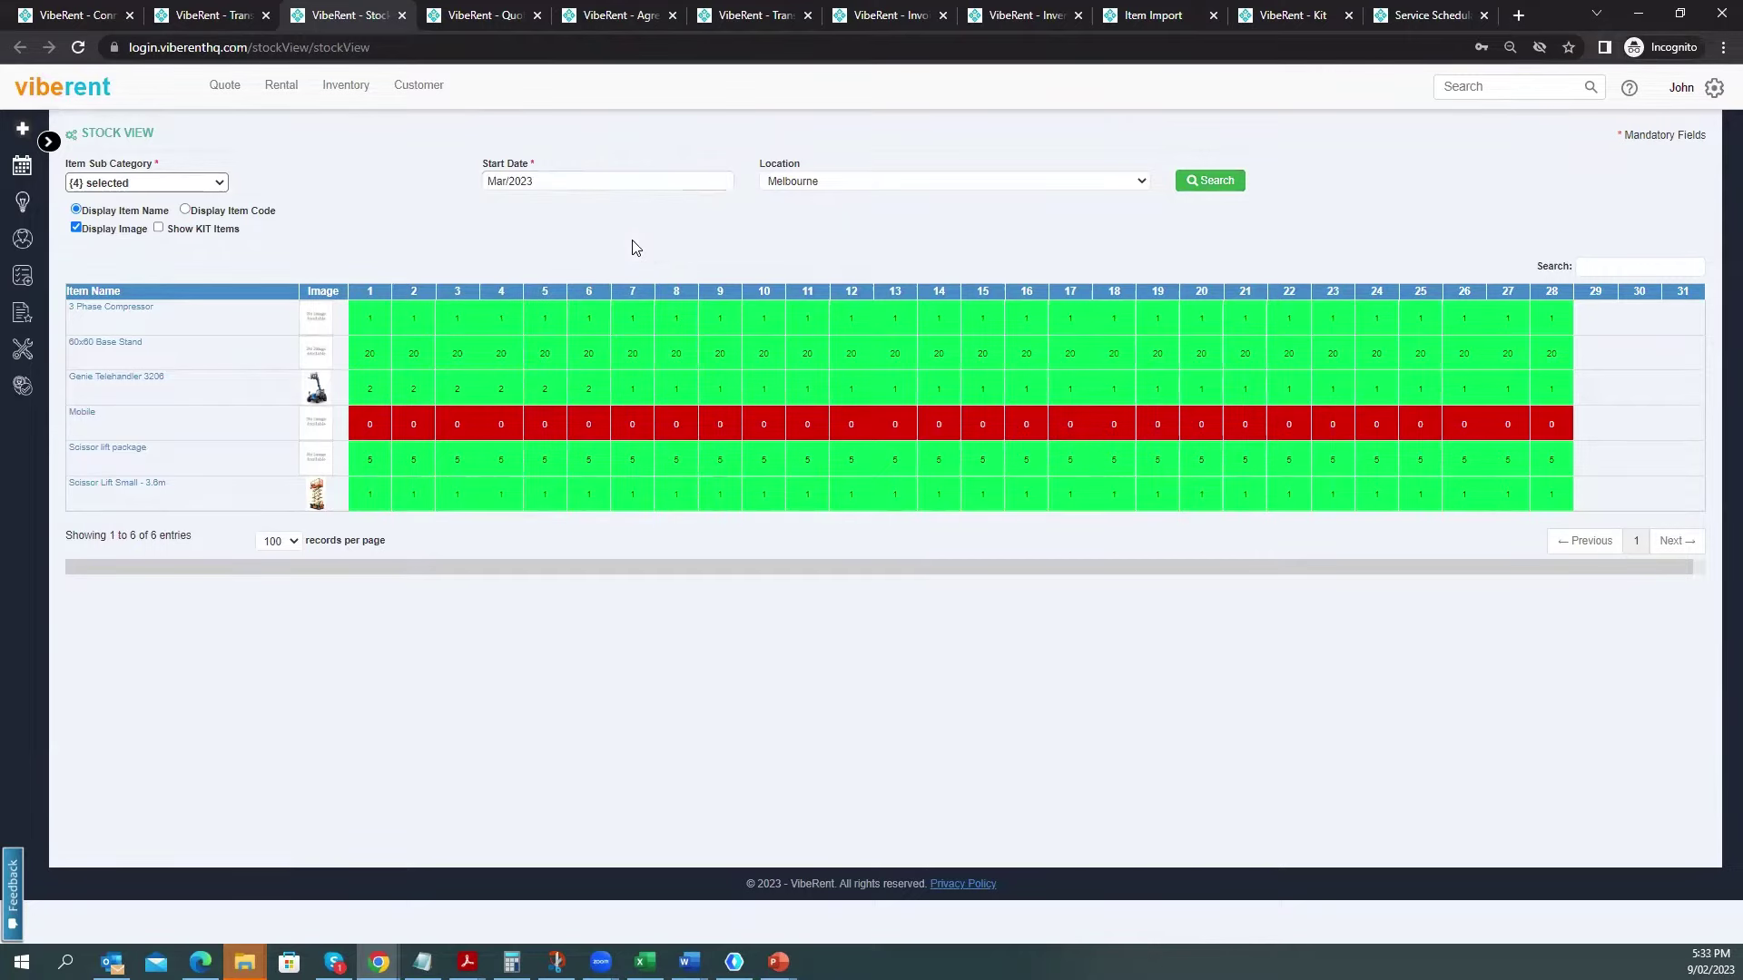
pyautogui.click(1201, 185)
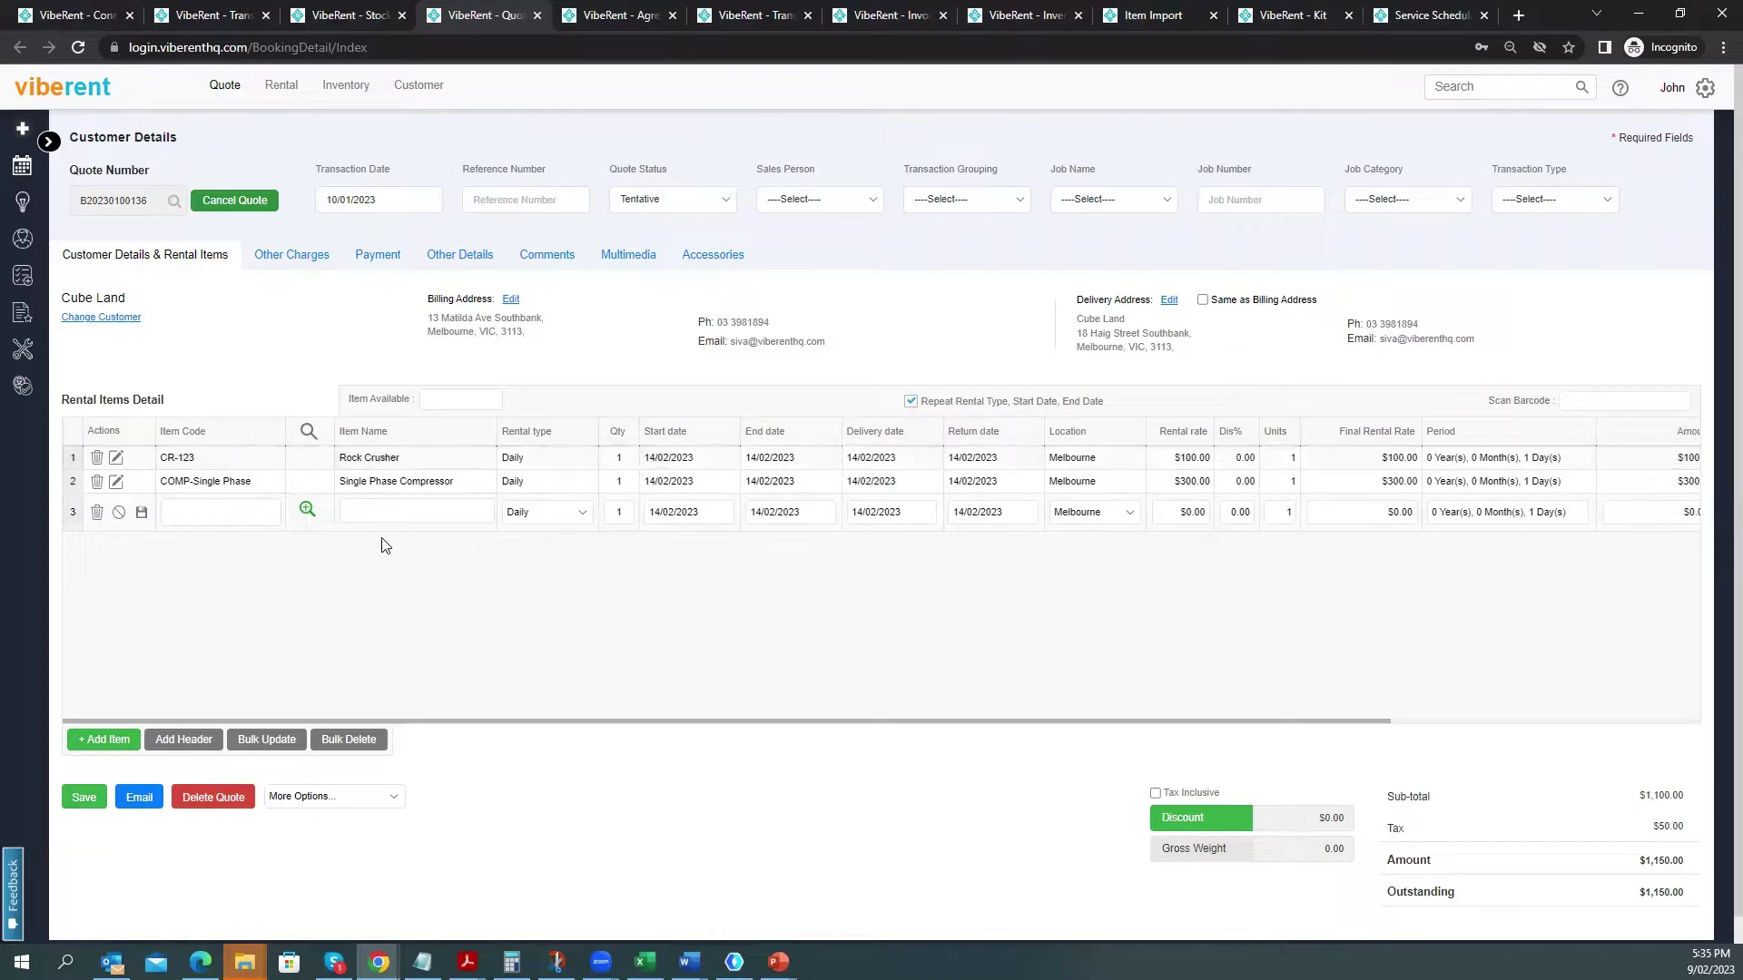
# Filter the quote's item search to small scissor lifts and telehandlers, with images and availability shown.
pyautogui.click(306, 511)
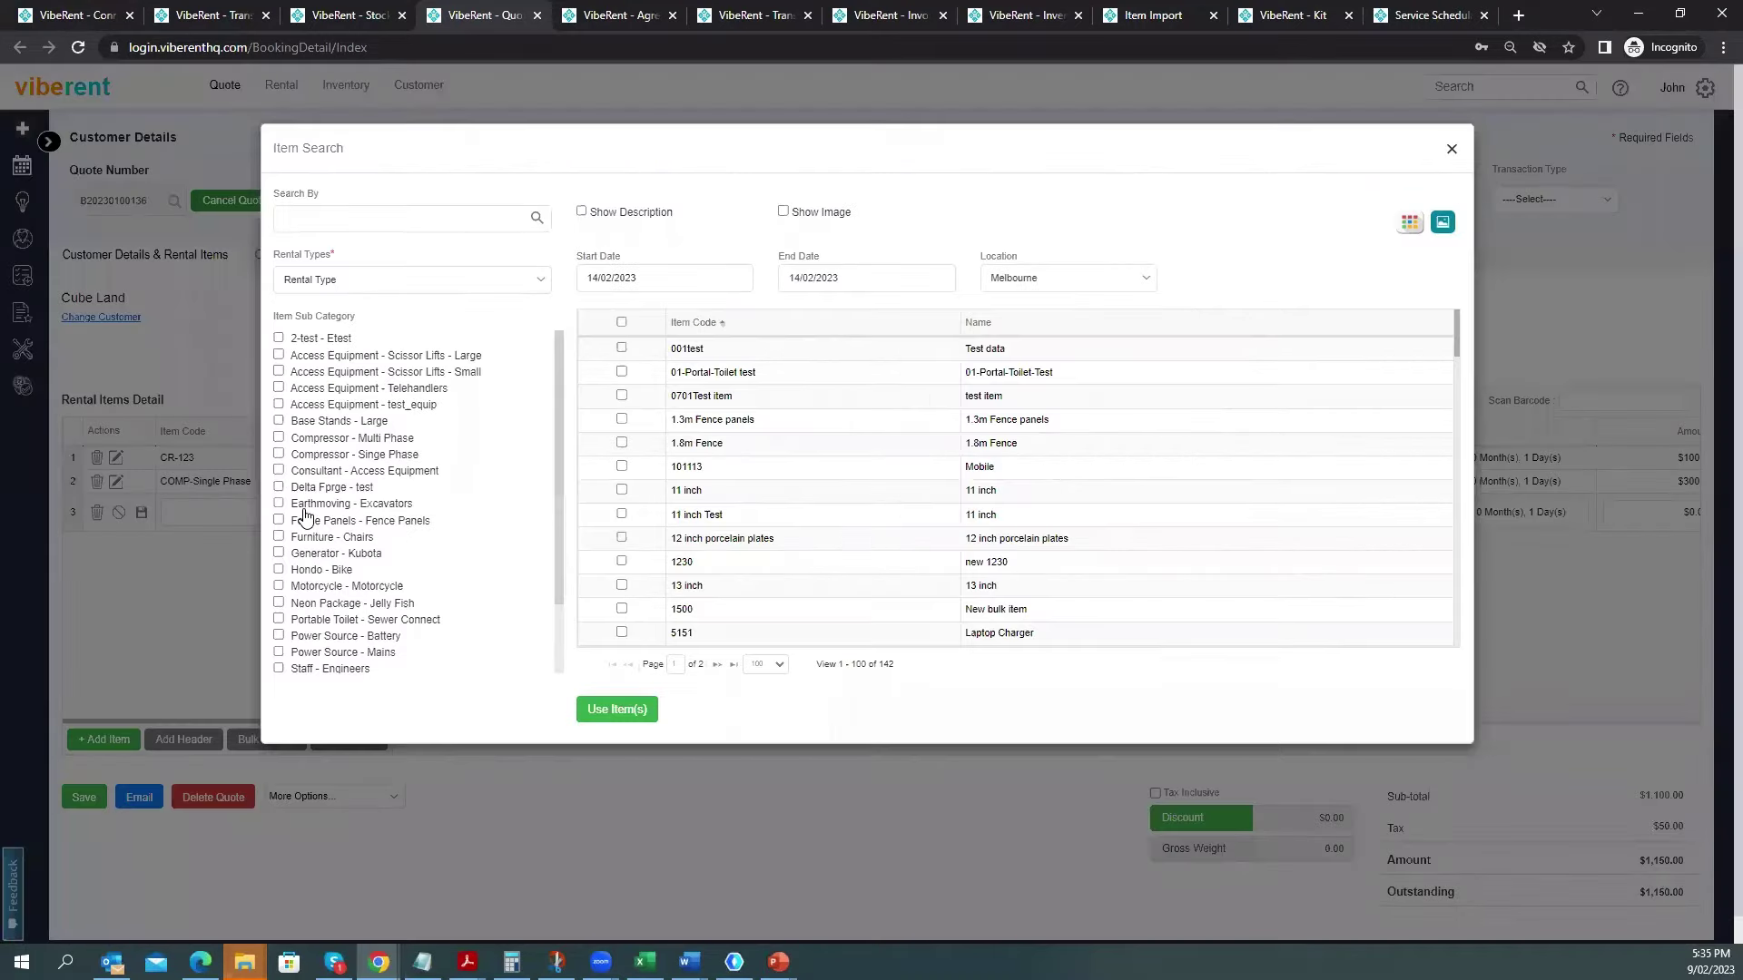
pyautogui.click(278, 371)
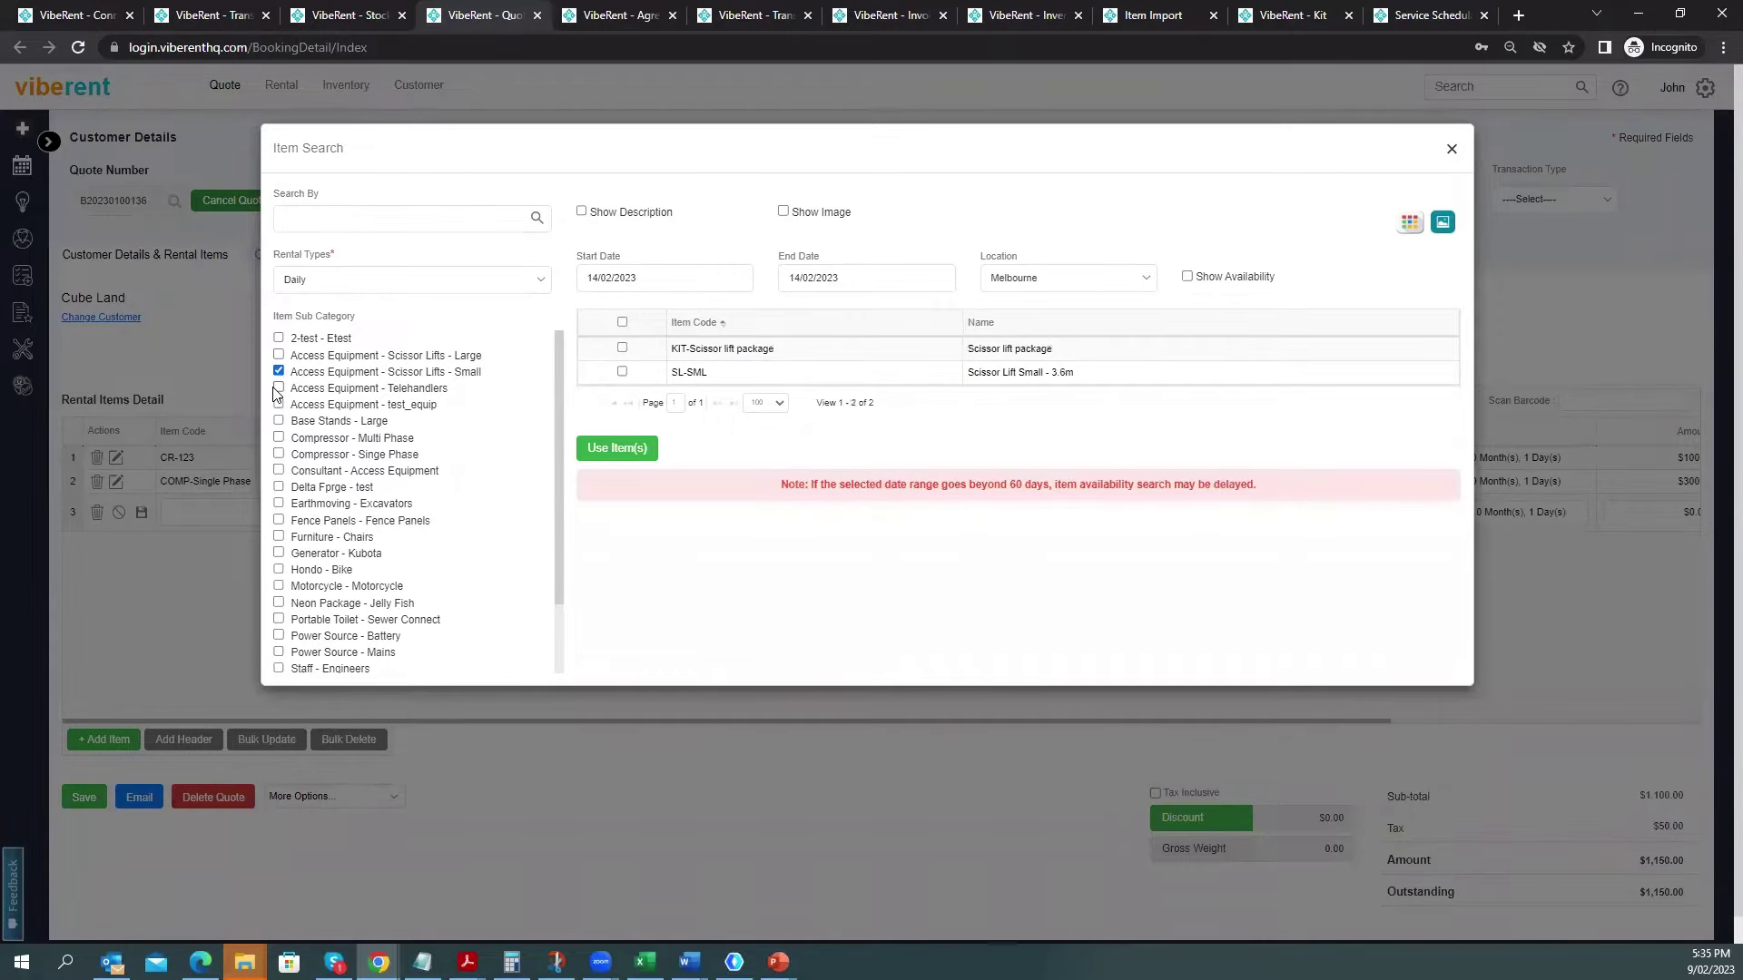
pyautogui.click(277, 388)
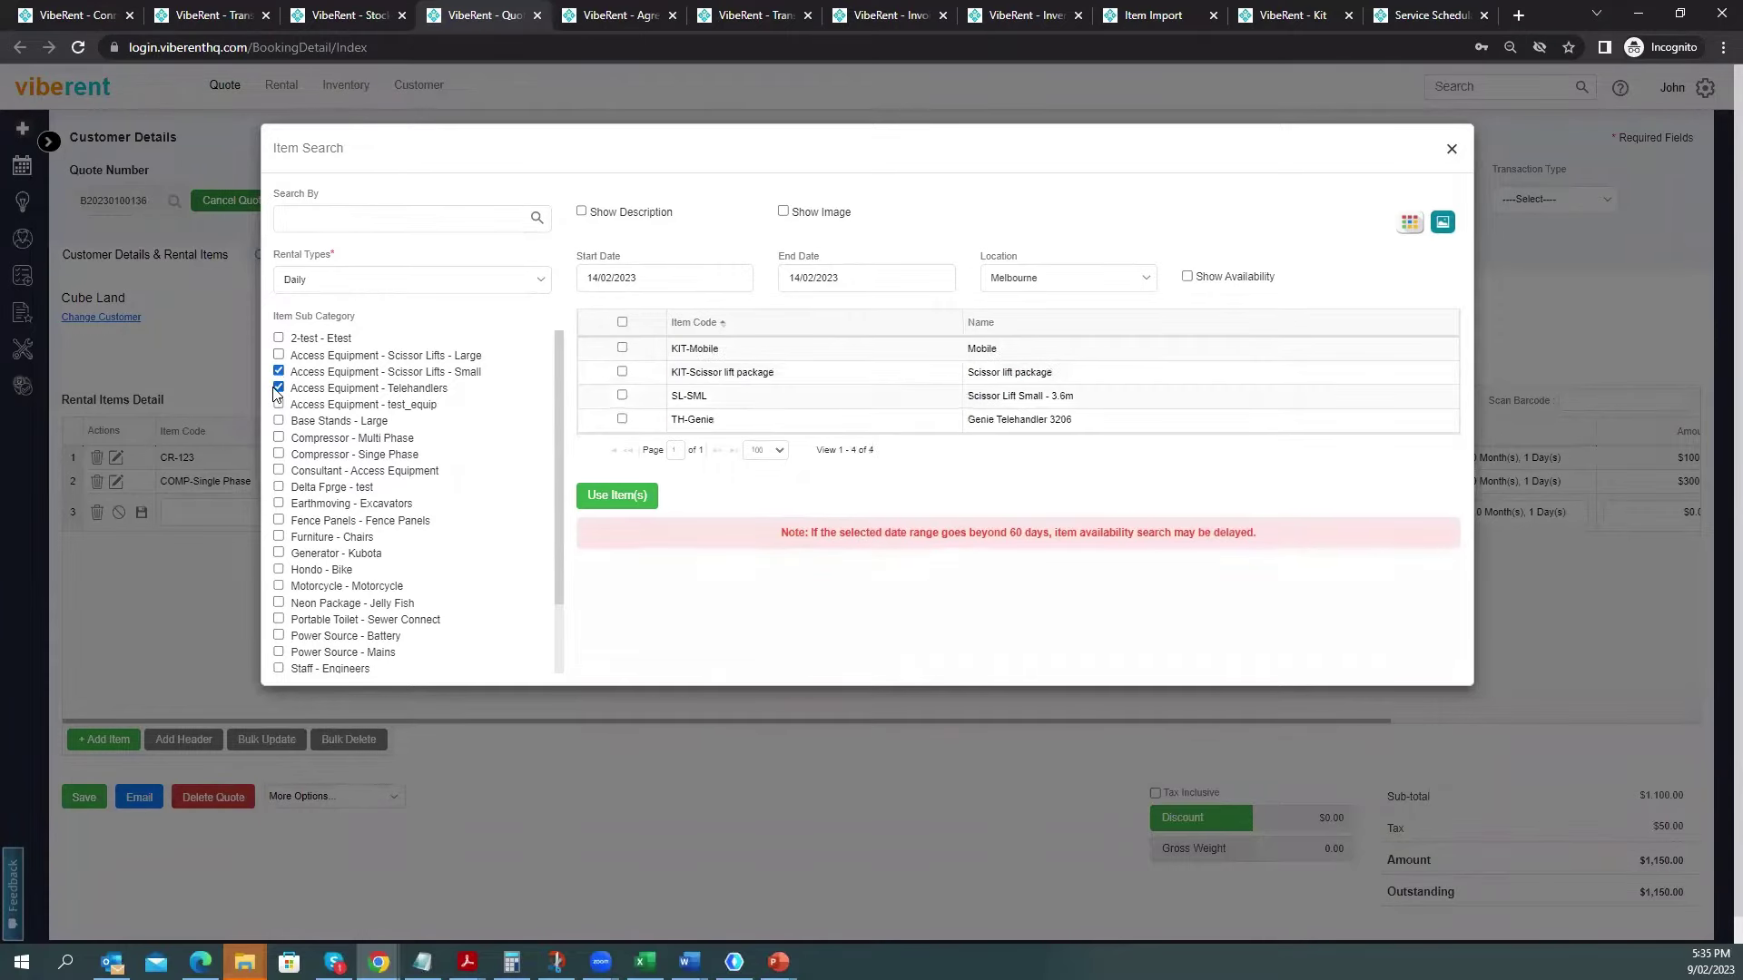
pyautogui.click(783, 212)
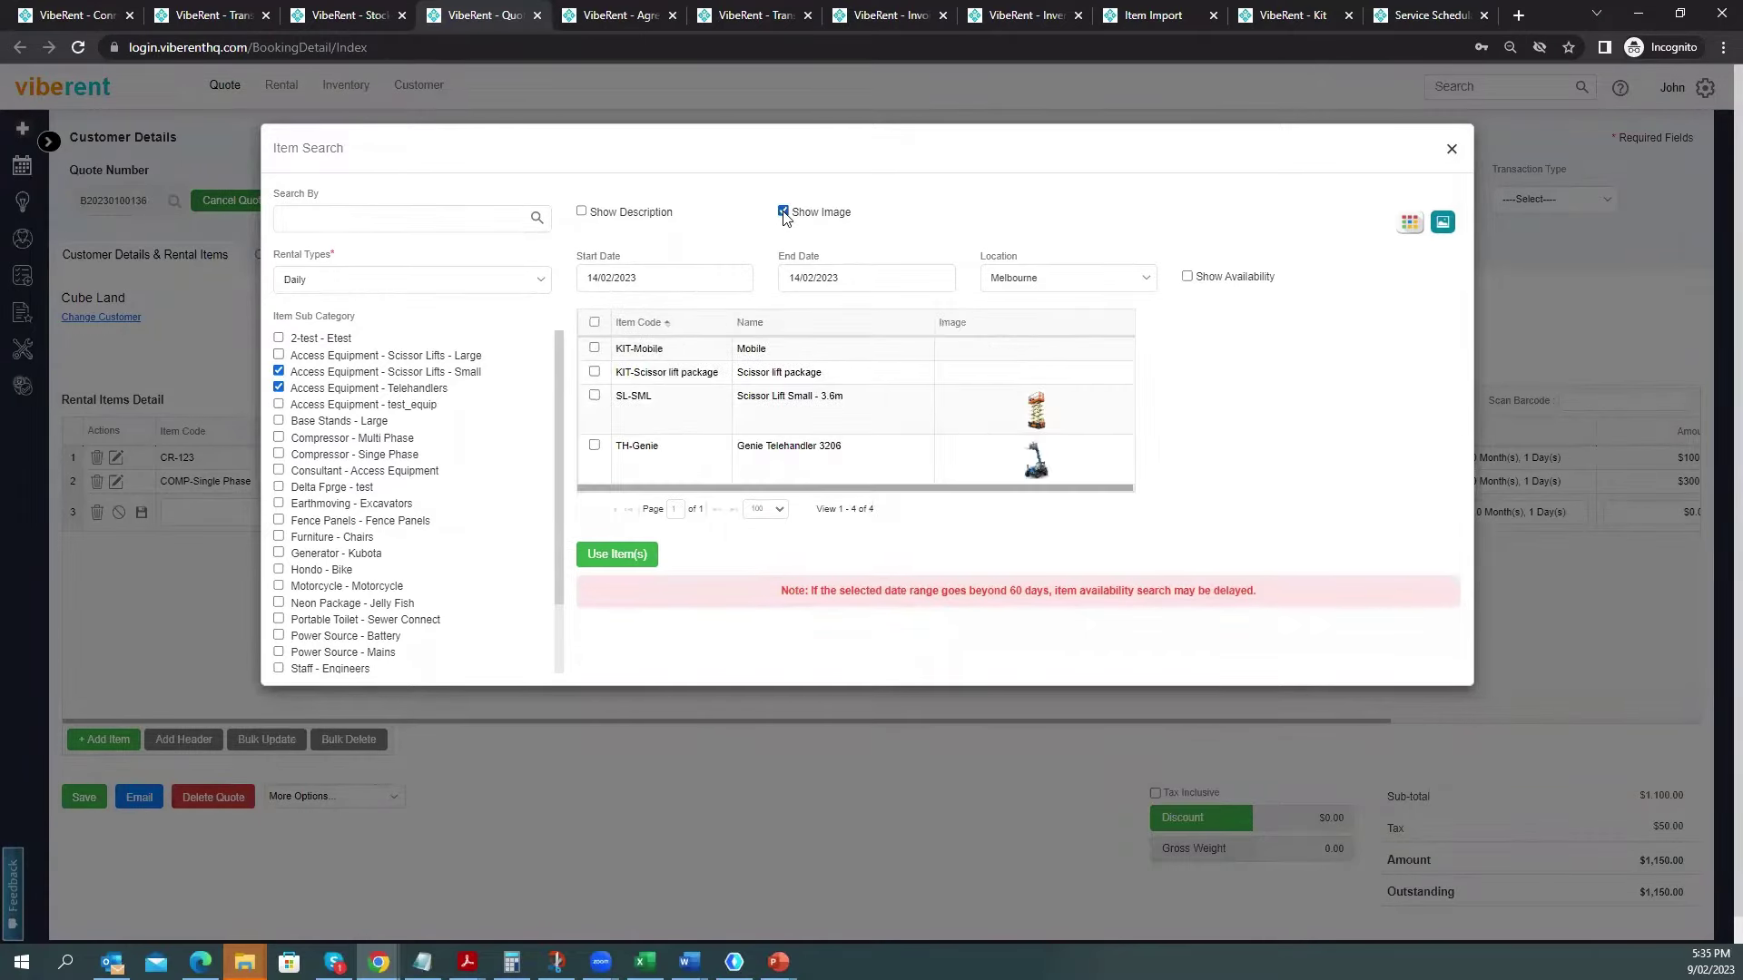
pyautogui.click(1187, 277)
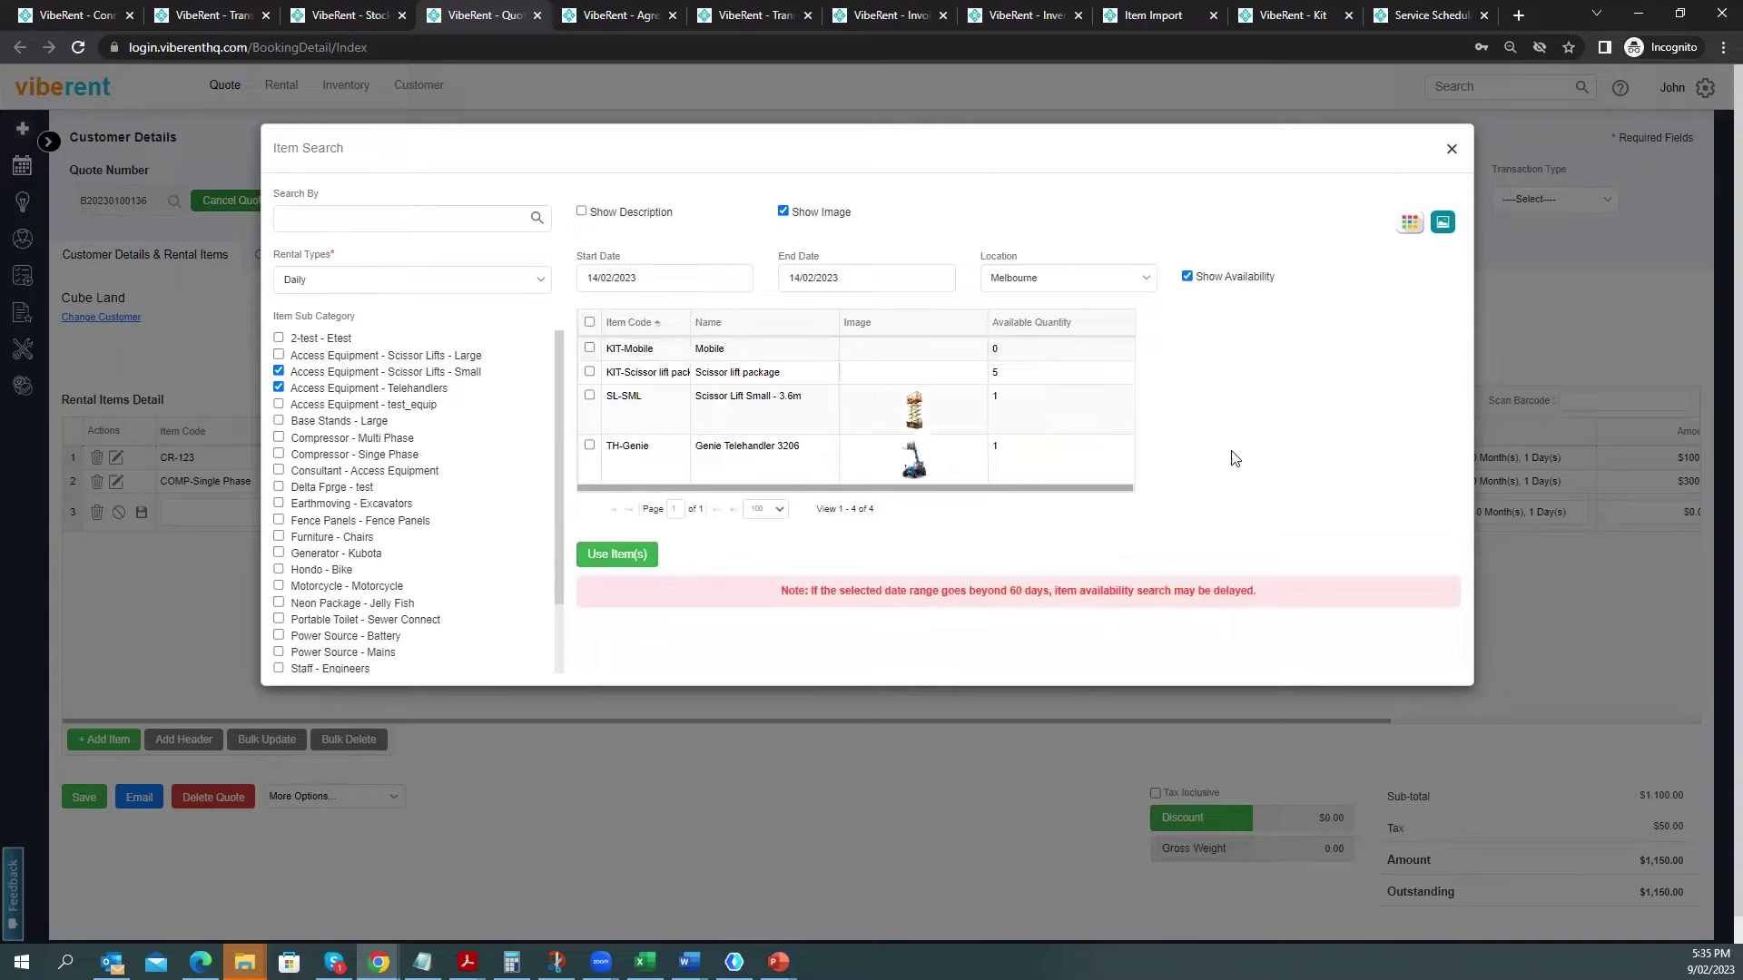
# Add Genie Telehandler 3206 to the quote from the search results and save its rental line.
pyautogui.click(590, 445)
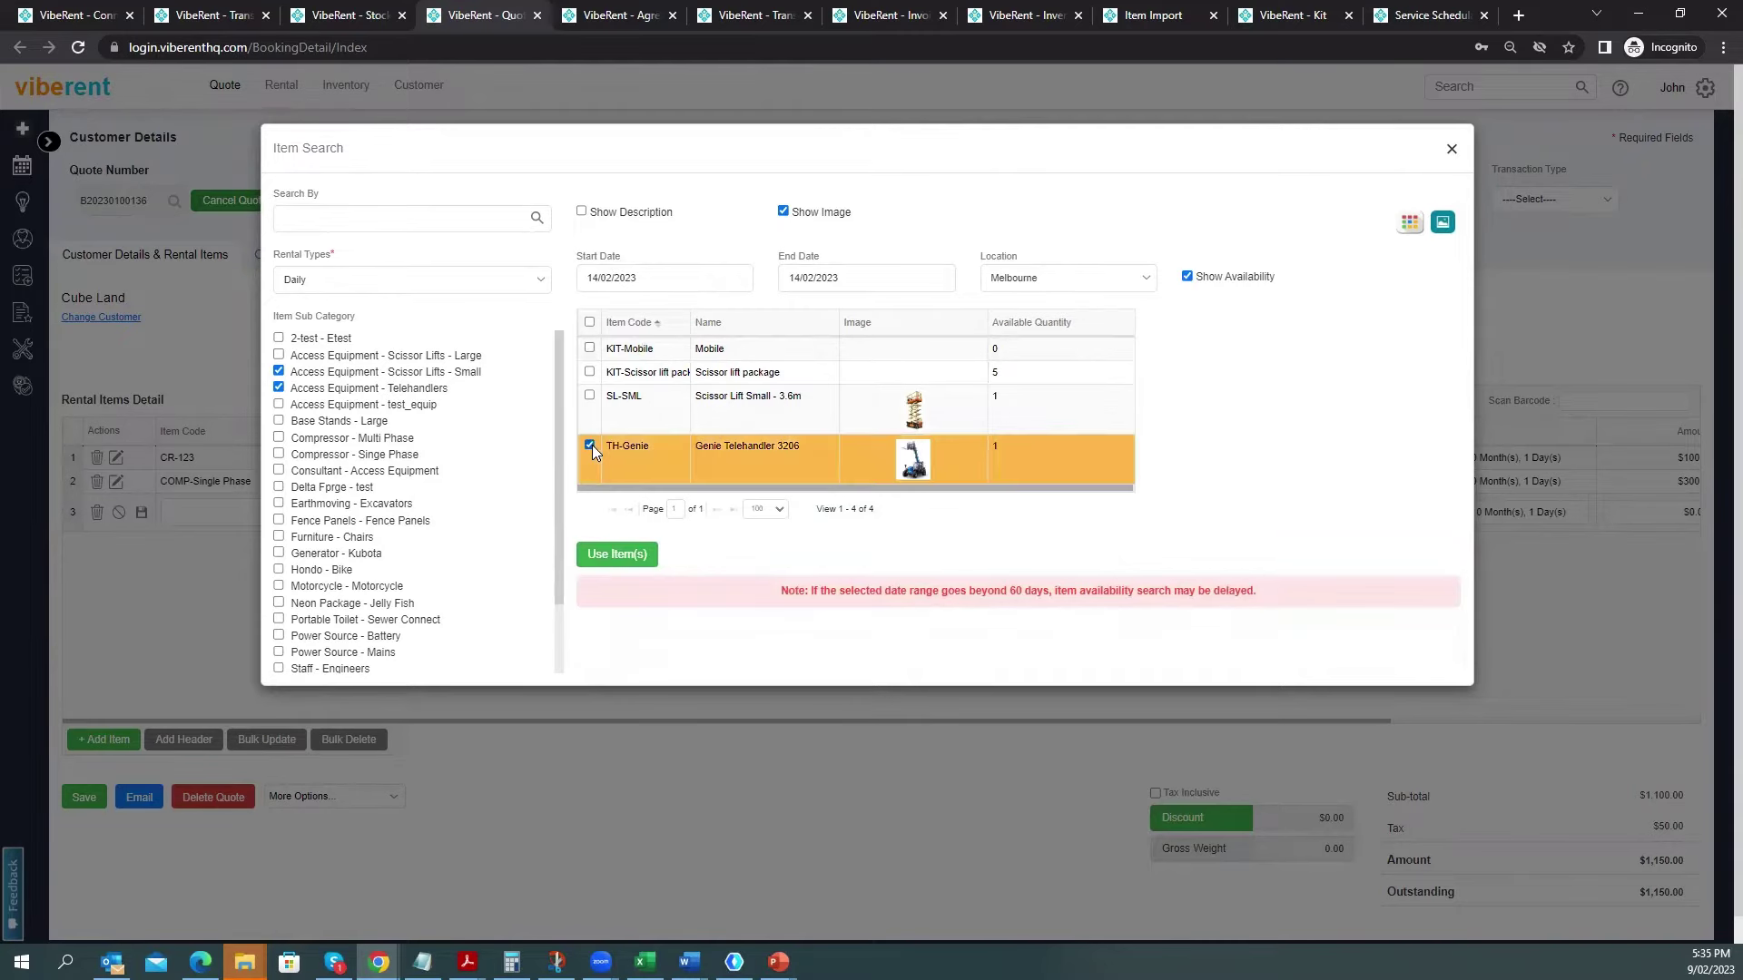
pyautogui.click(619, 554)
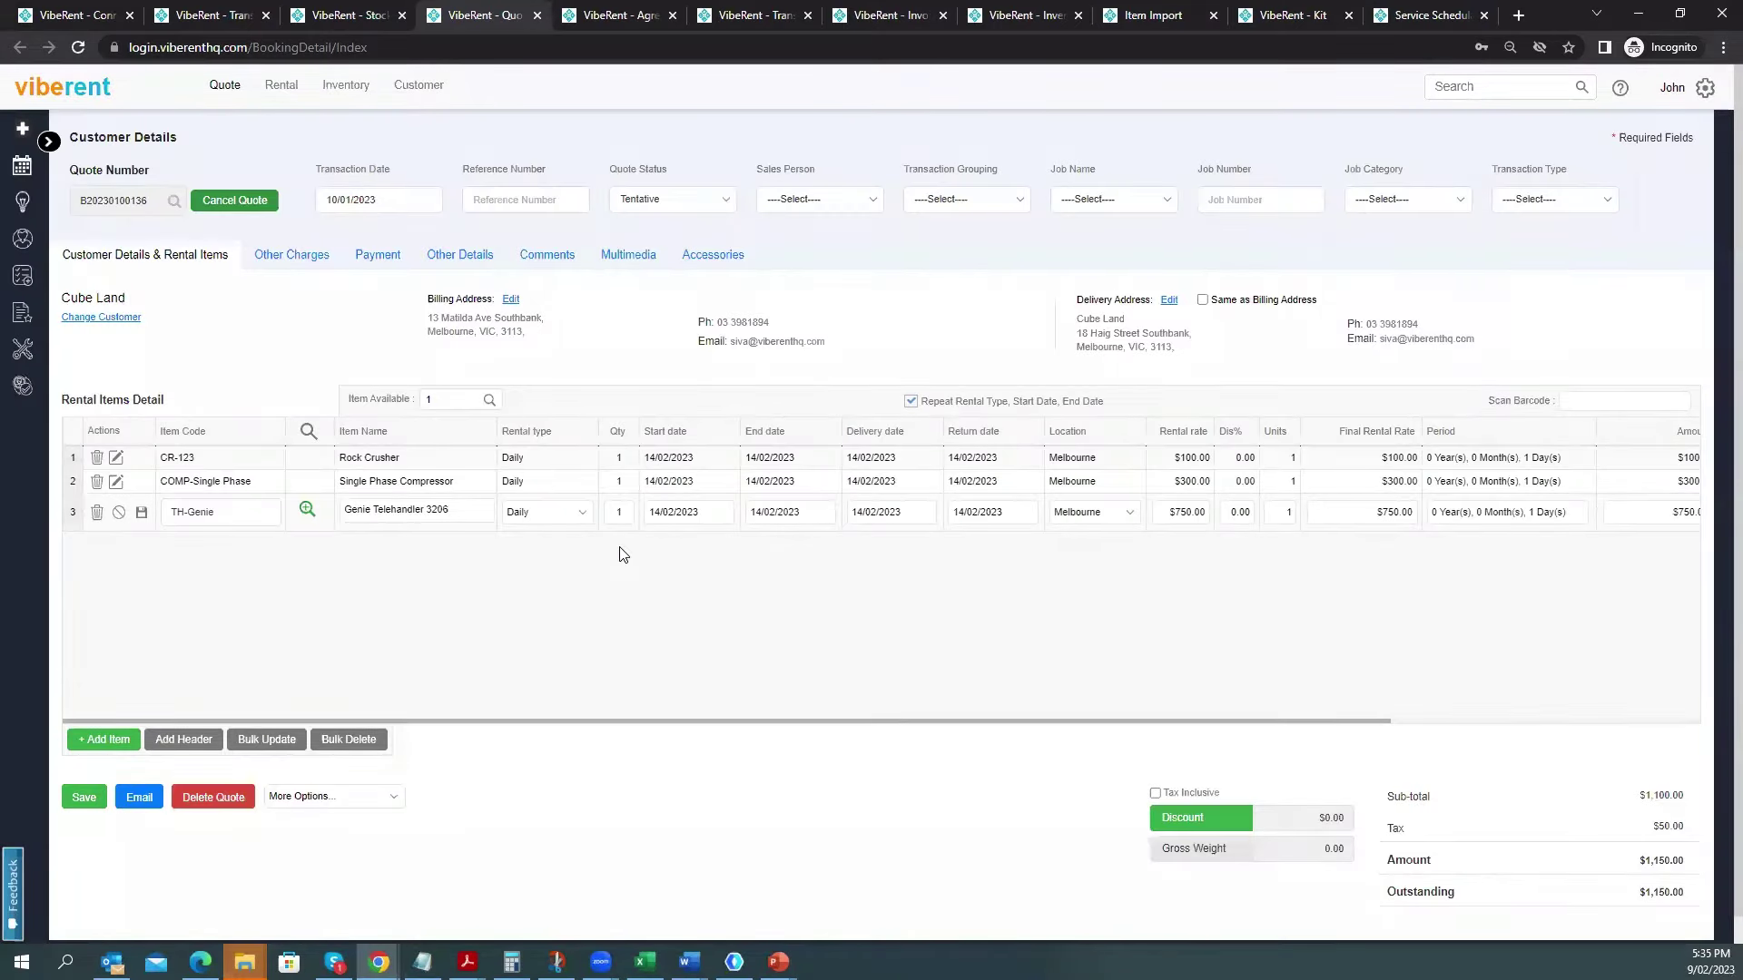
pyautogui.click(144, 524)
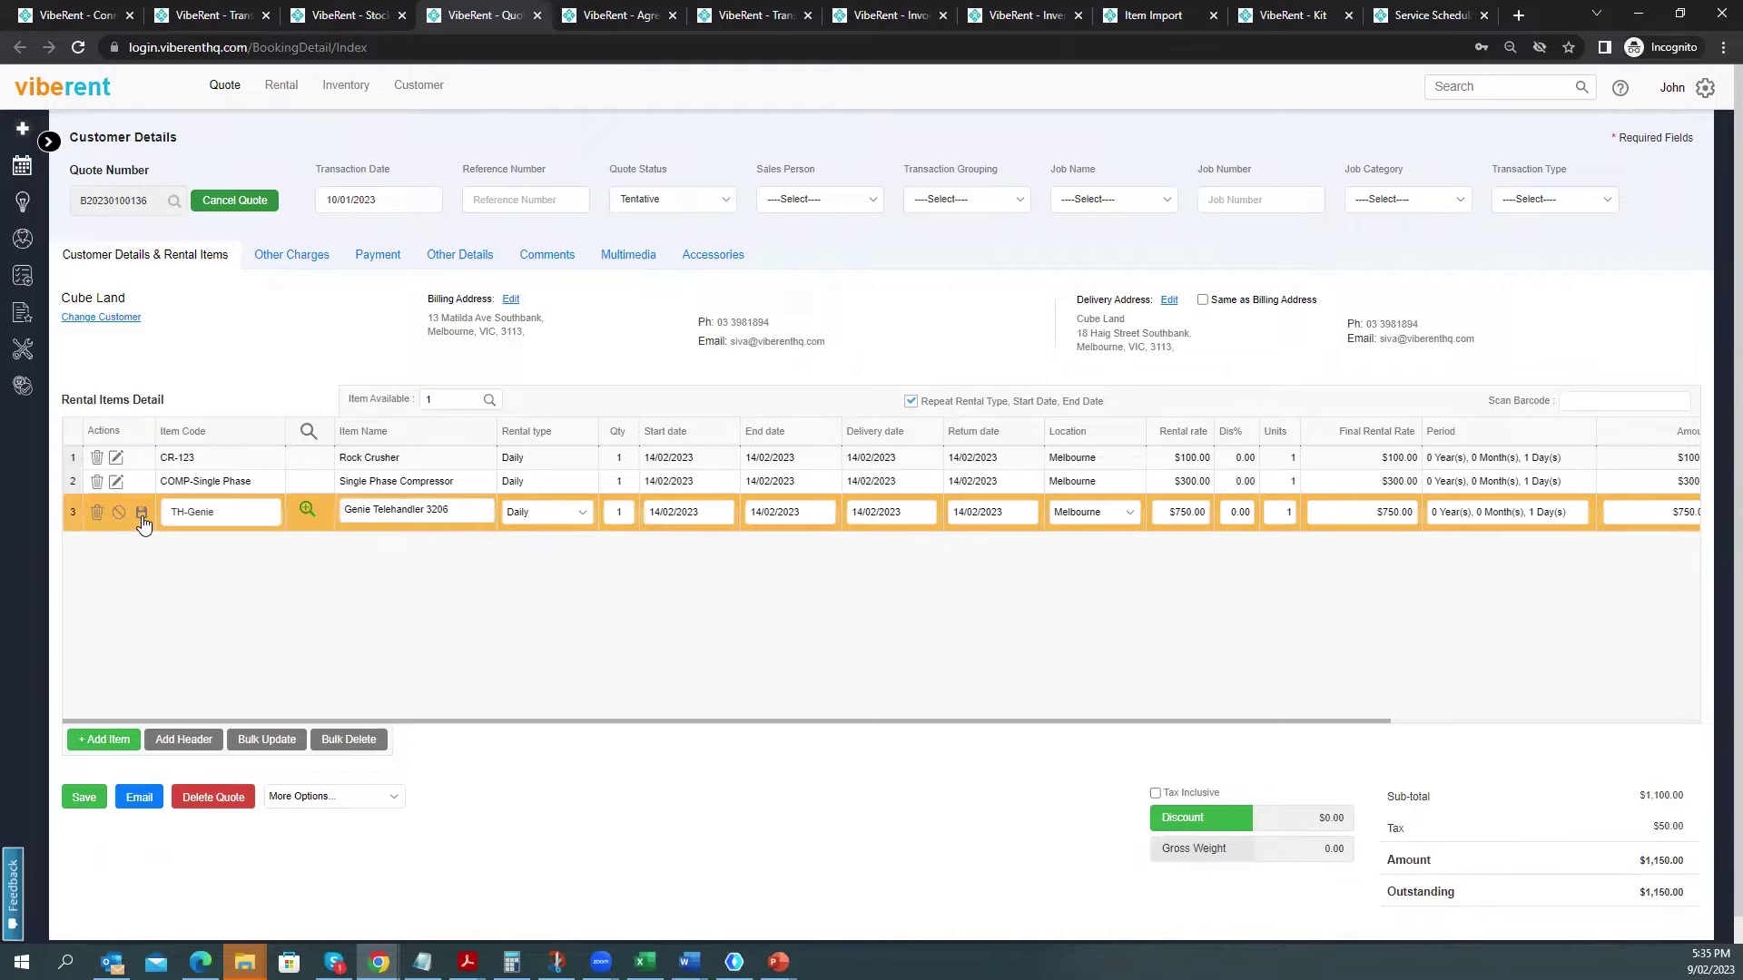
pyautogui.click(143, 520)
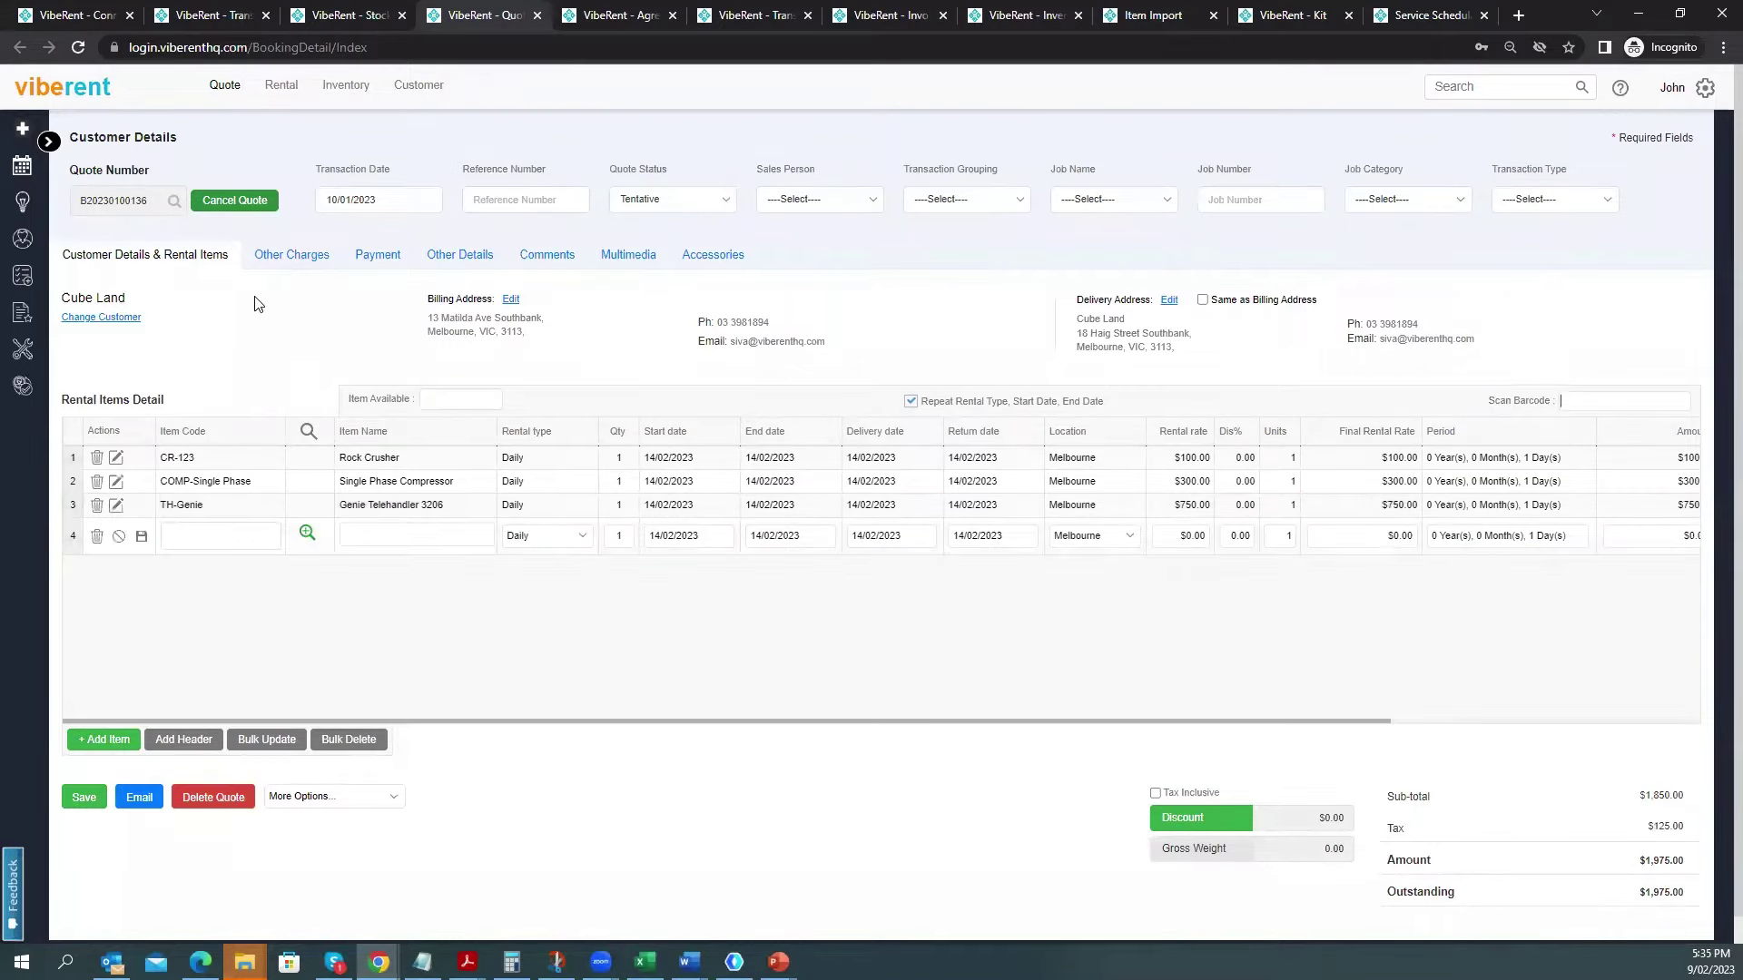
# Check the quote's other charges and prepare its customer email with the Quote template, including the terms and conditions and rental agreement.
pyautogui.click(280, 257)
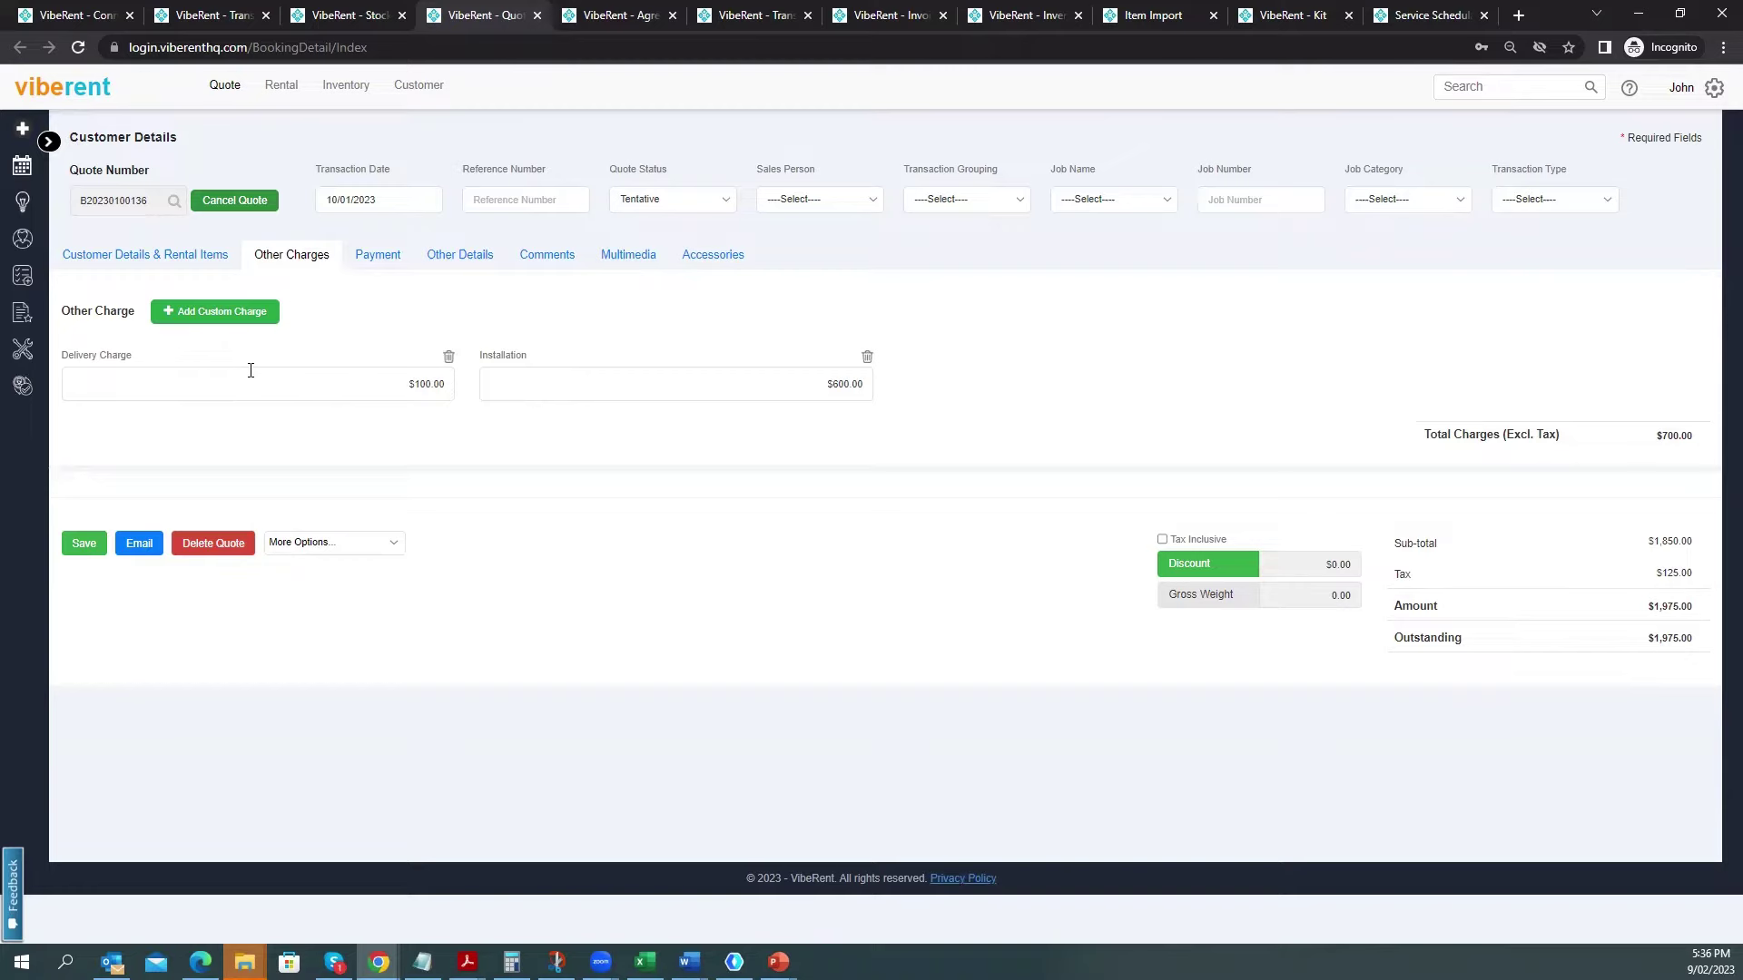
pyautogui.click(140, 545)
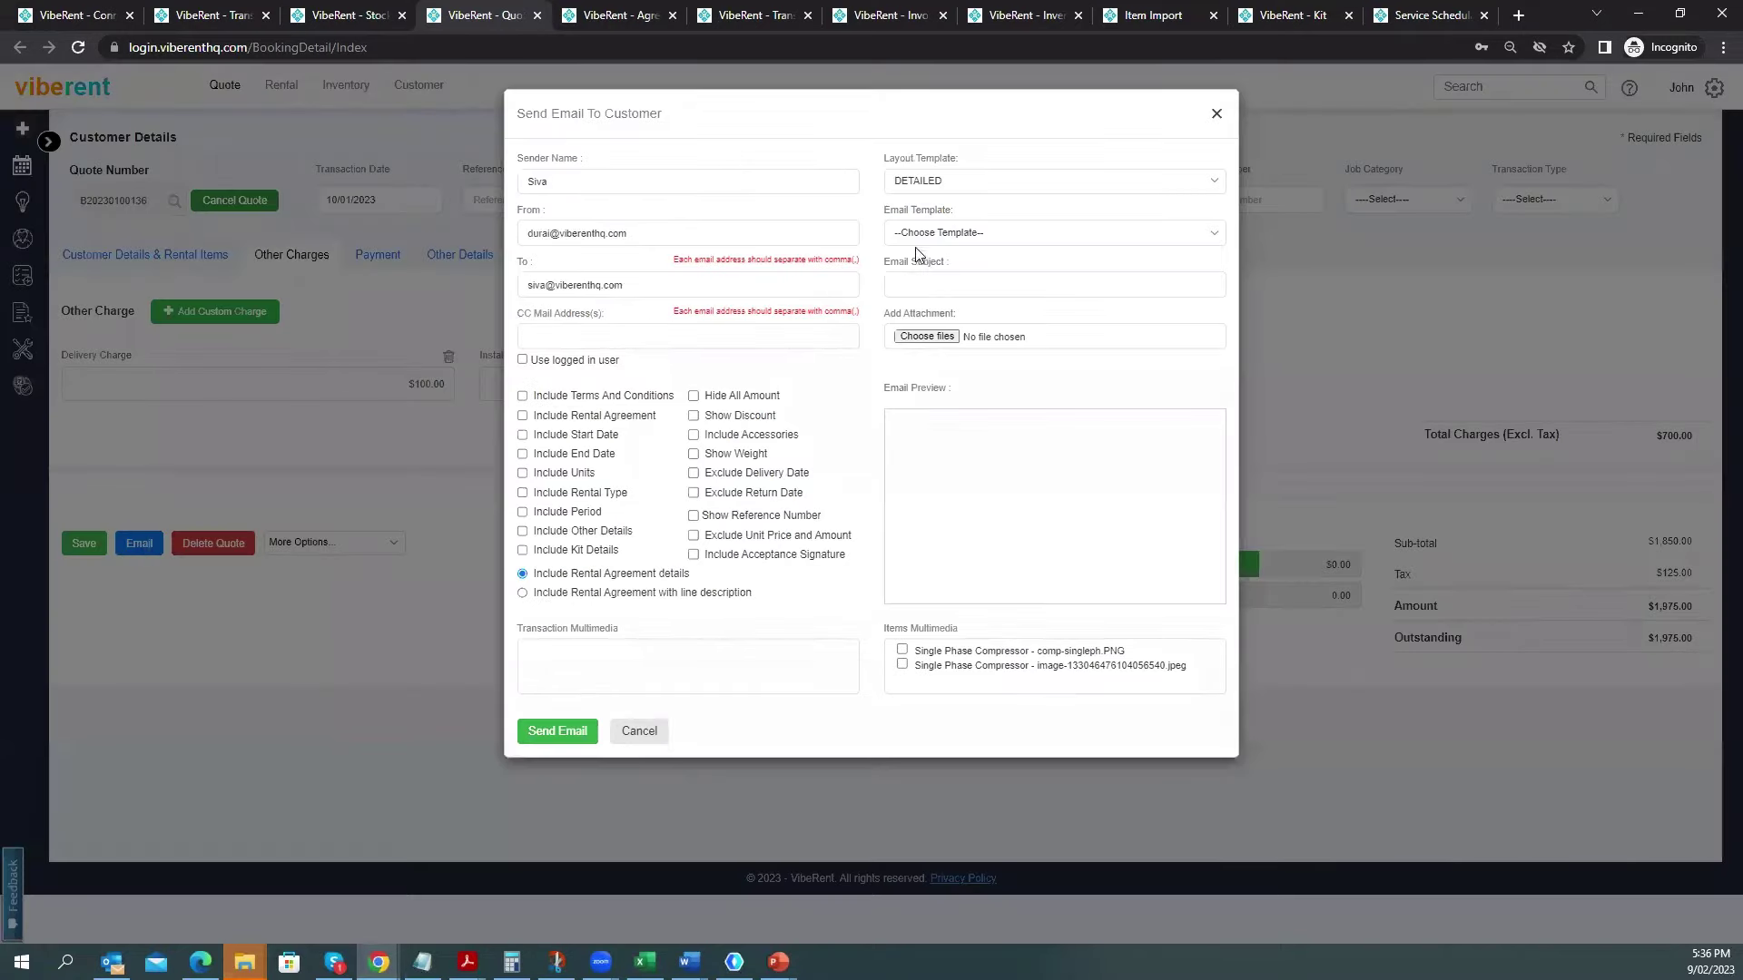
pyautogui.click(946, 234)
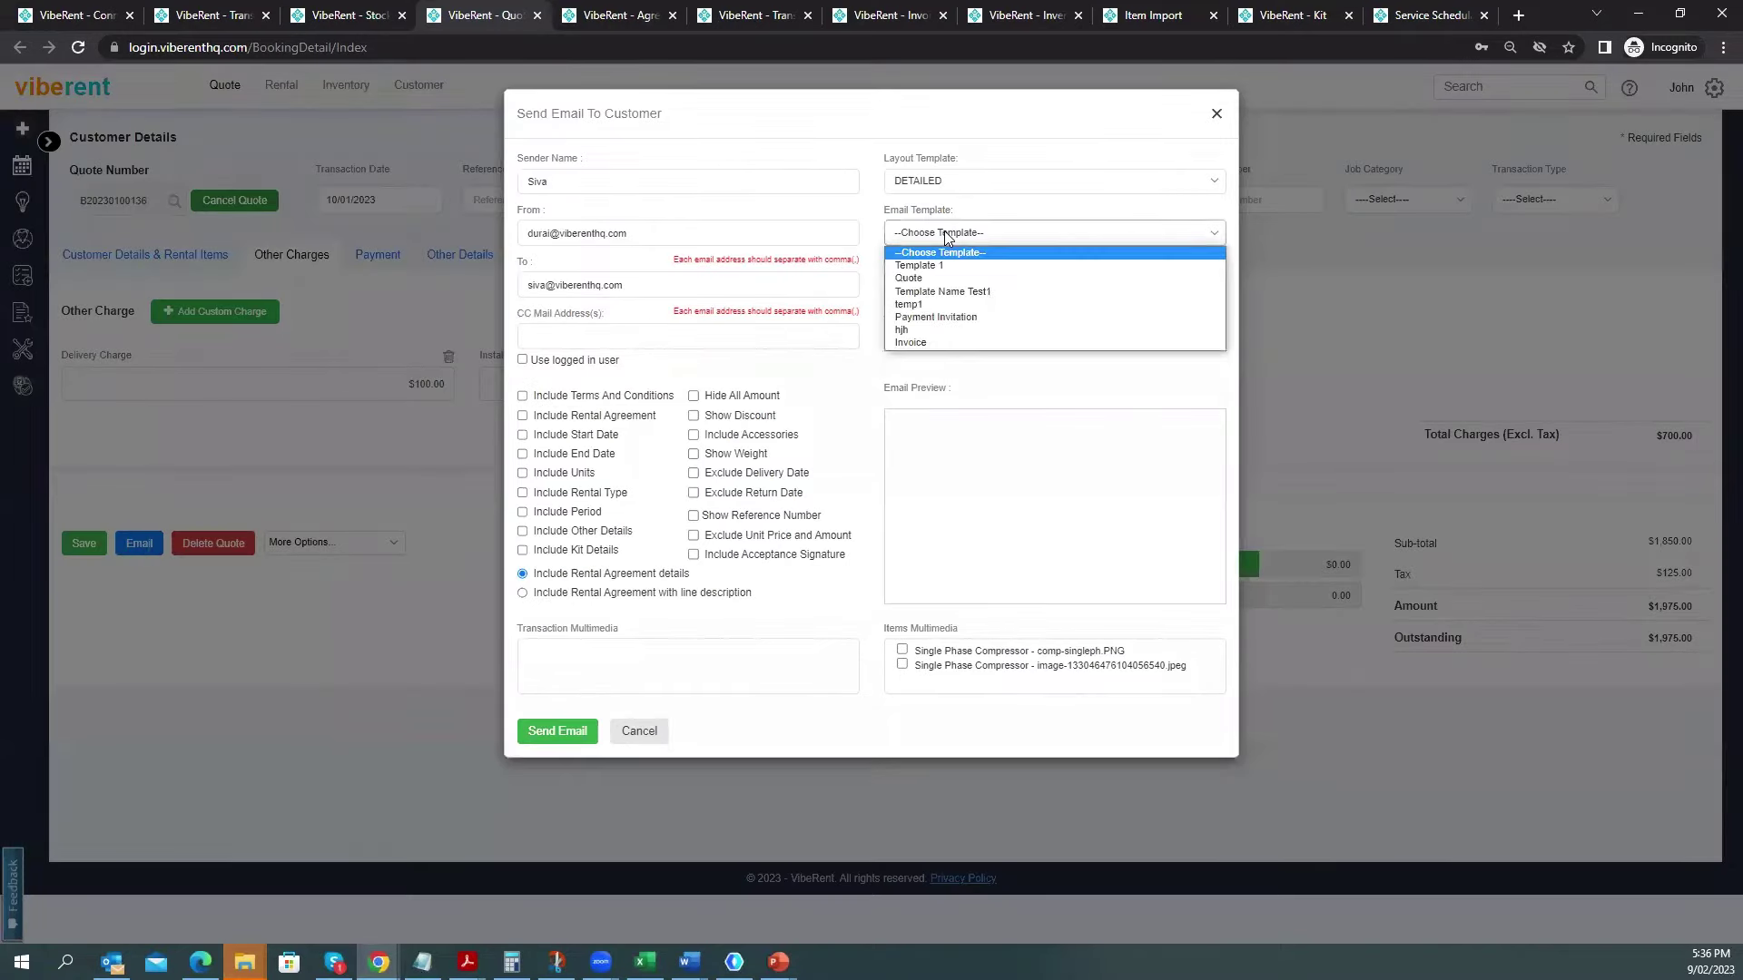
pyautogui.click(929, 281)
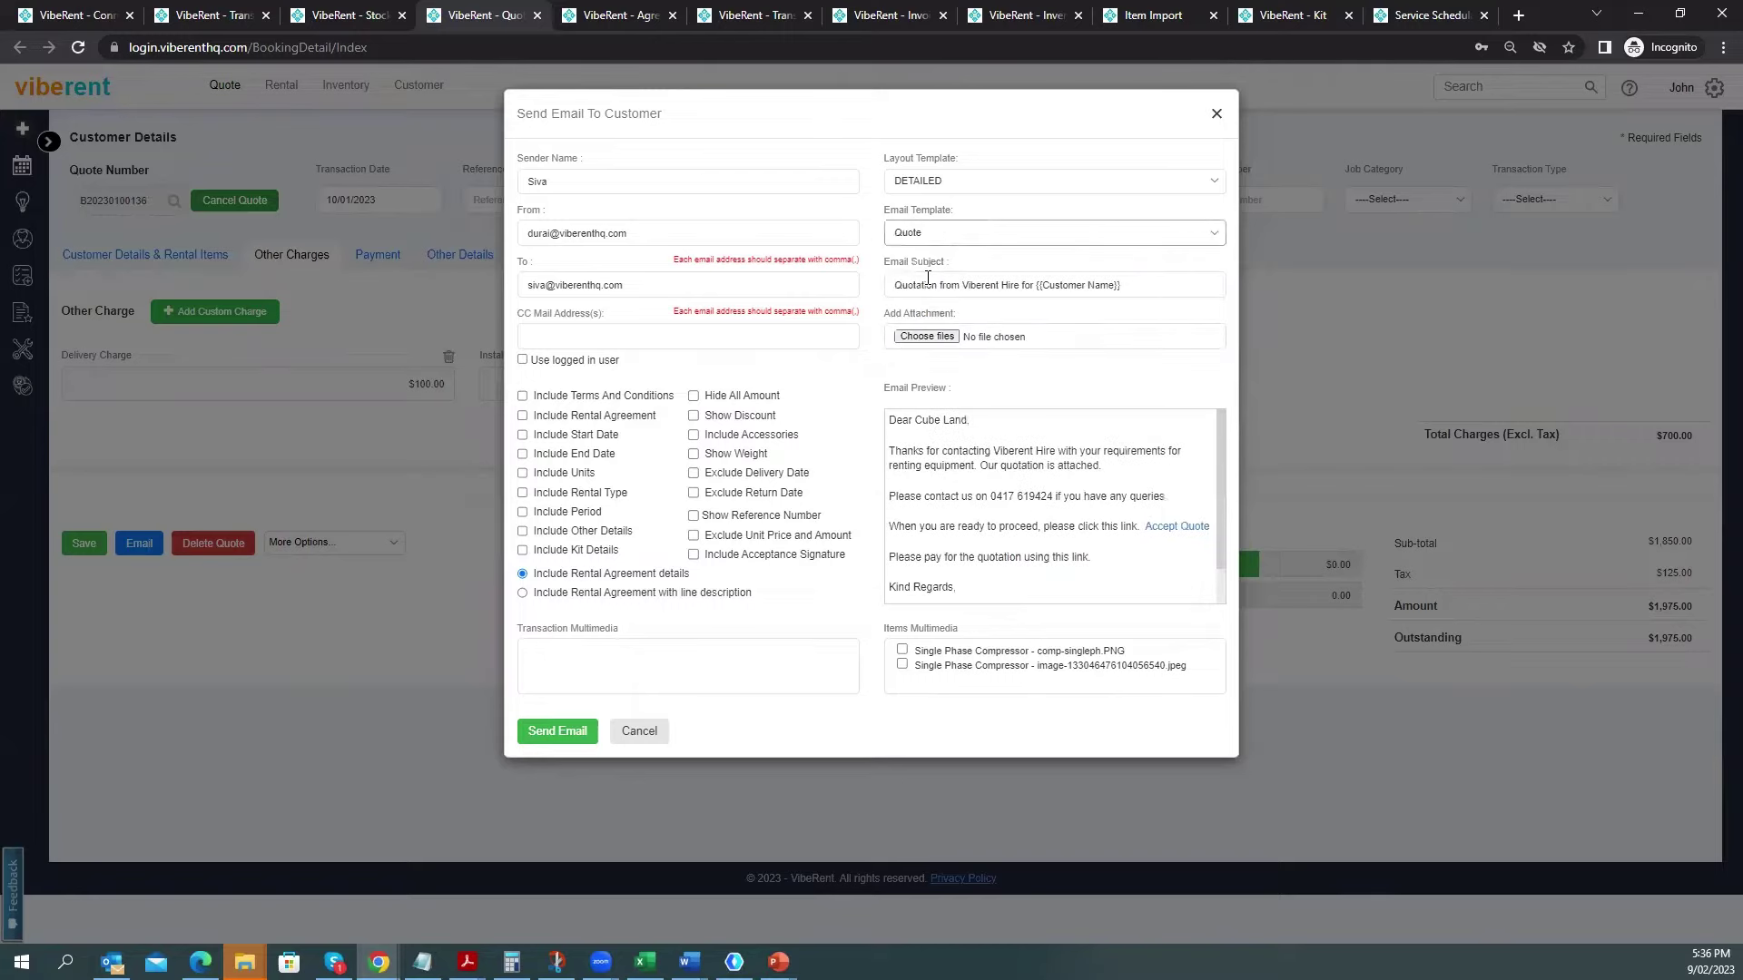
pyautogui.click(523, 397)
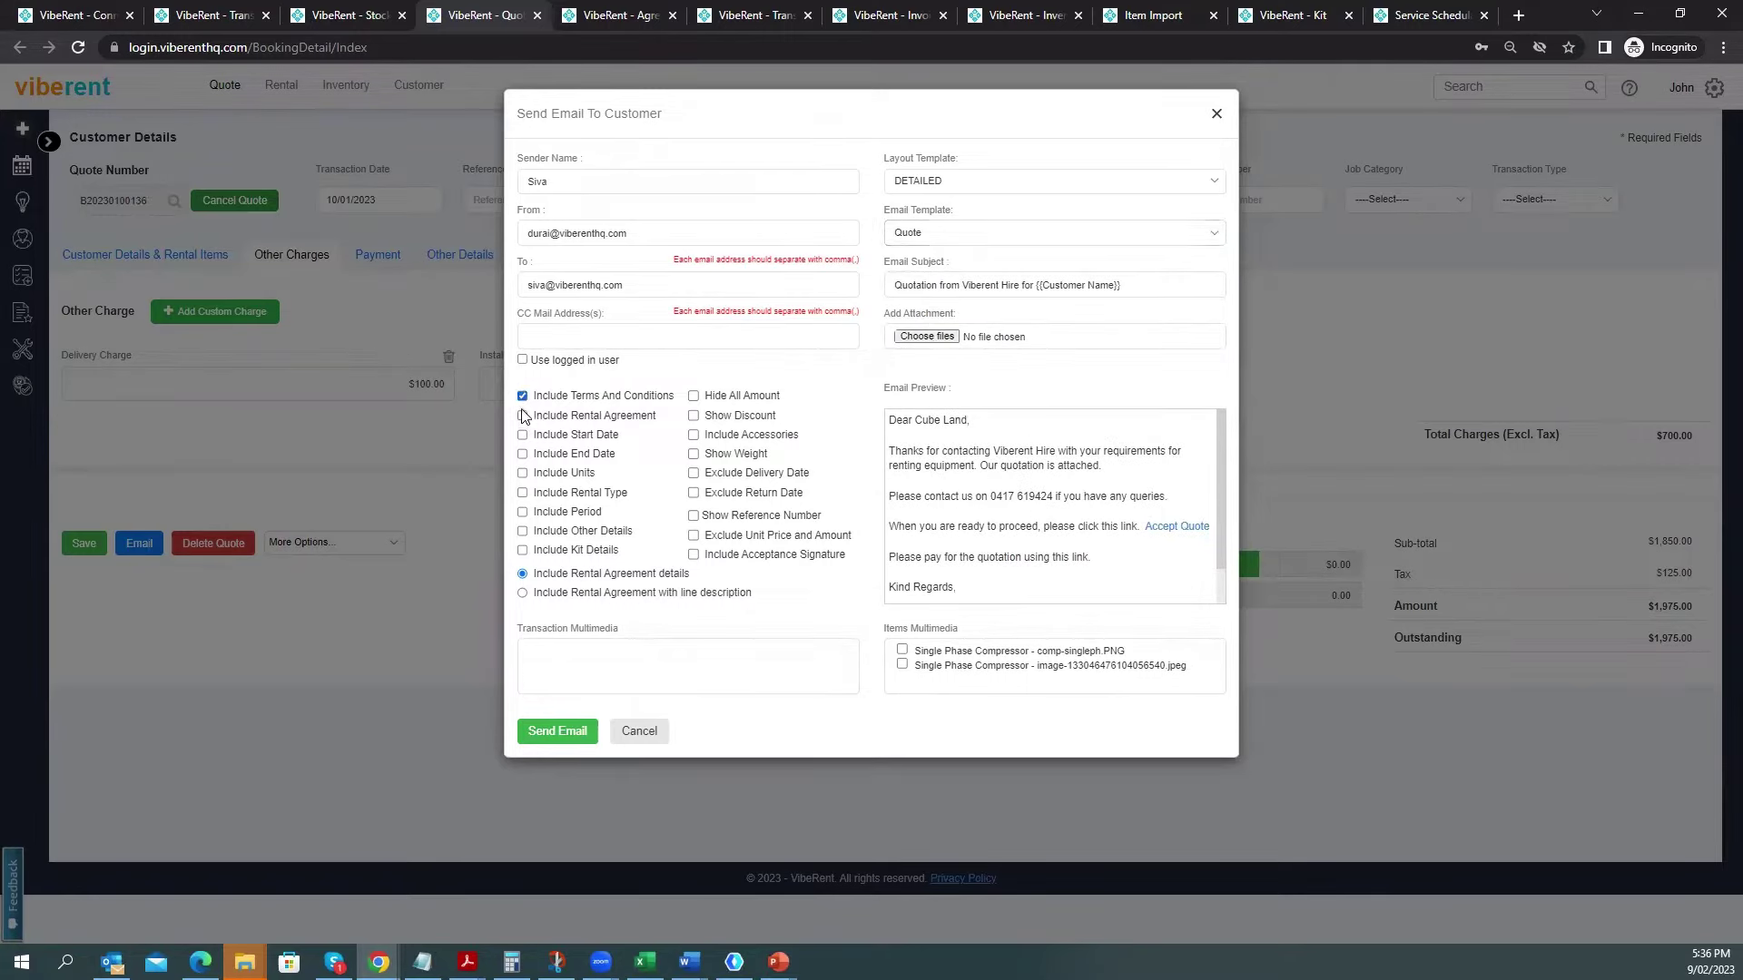
pyautogui.click(523, 416)
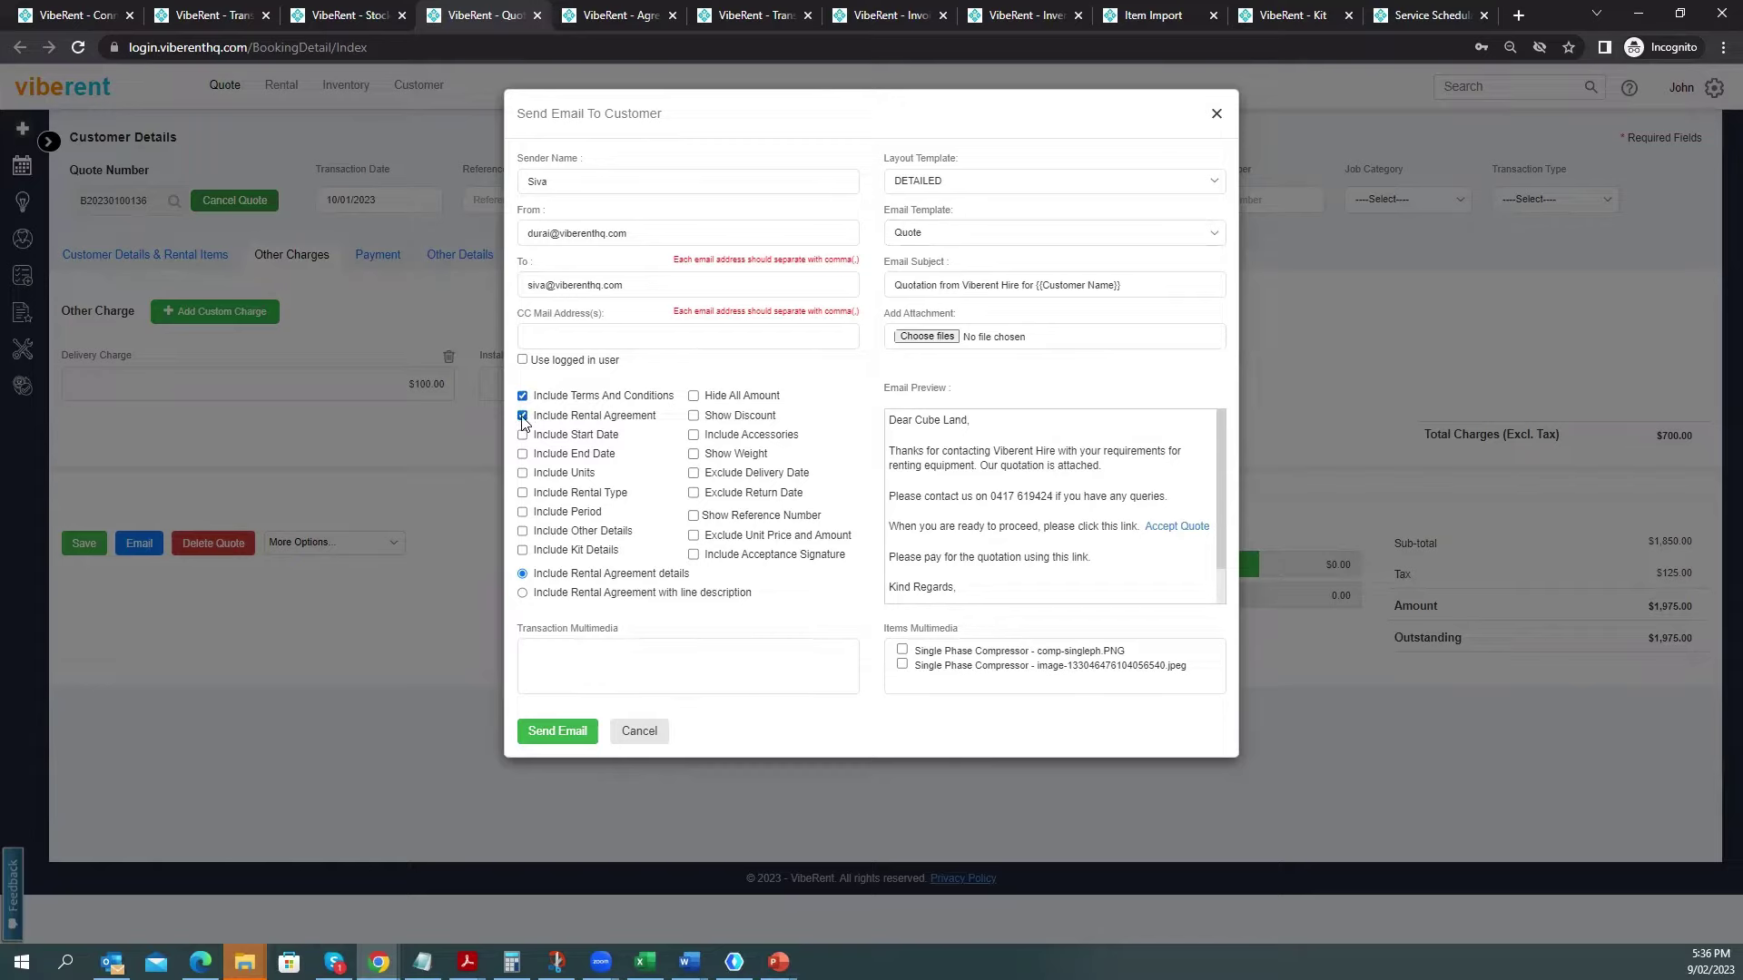
# View the company's rental agreement text and invoice terms and conditions, and return to the quote email.
pyautogui.click(633, 18)
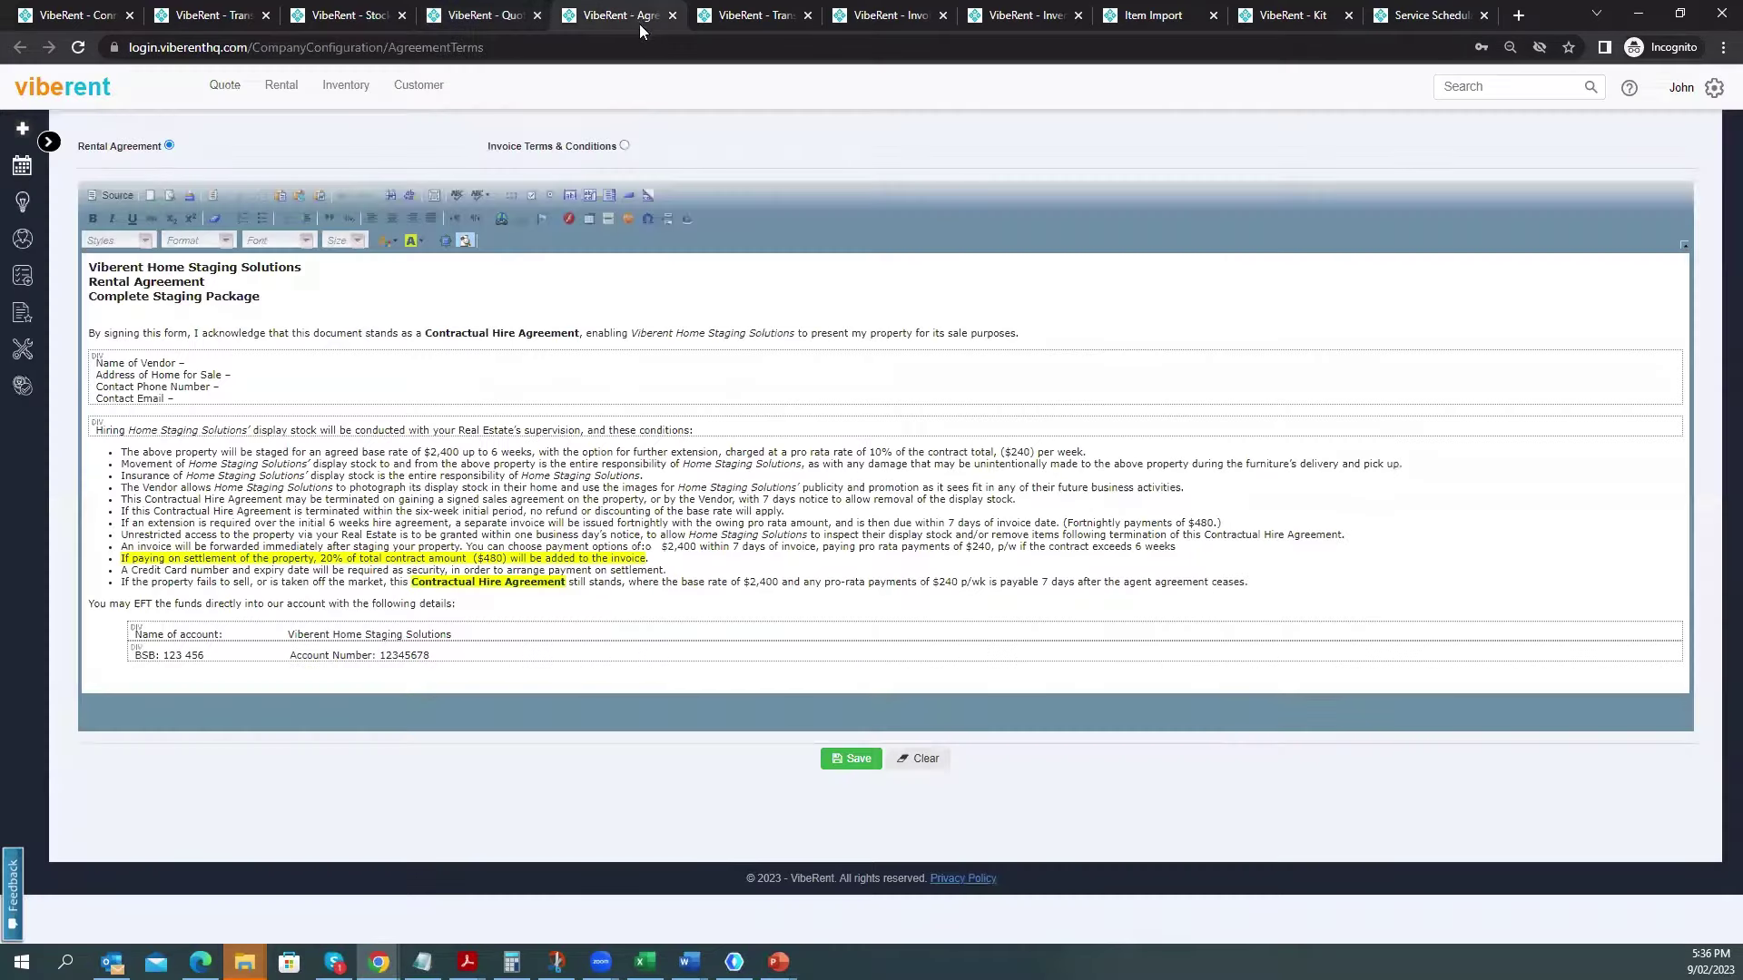
pyautogui.click(624, 146)
pyautogui.click(490, 16)
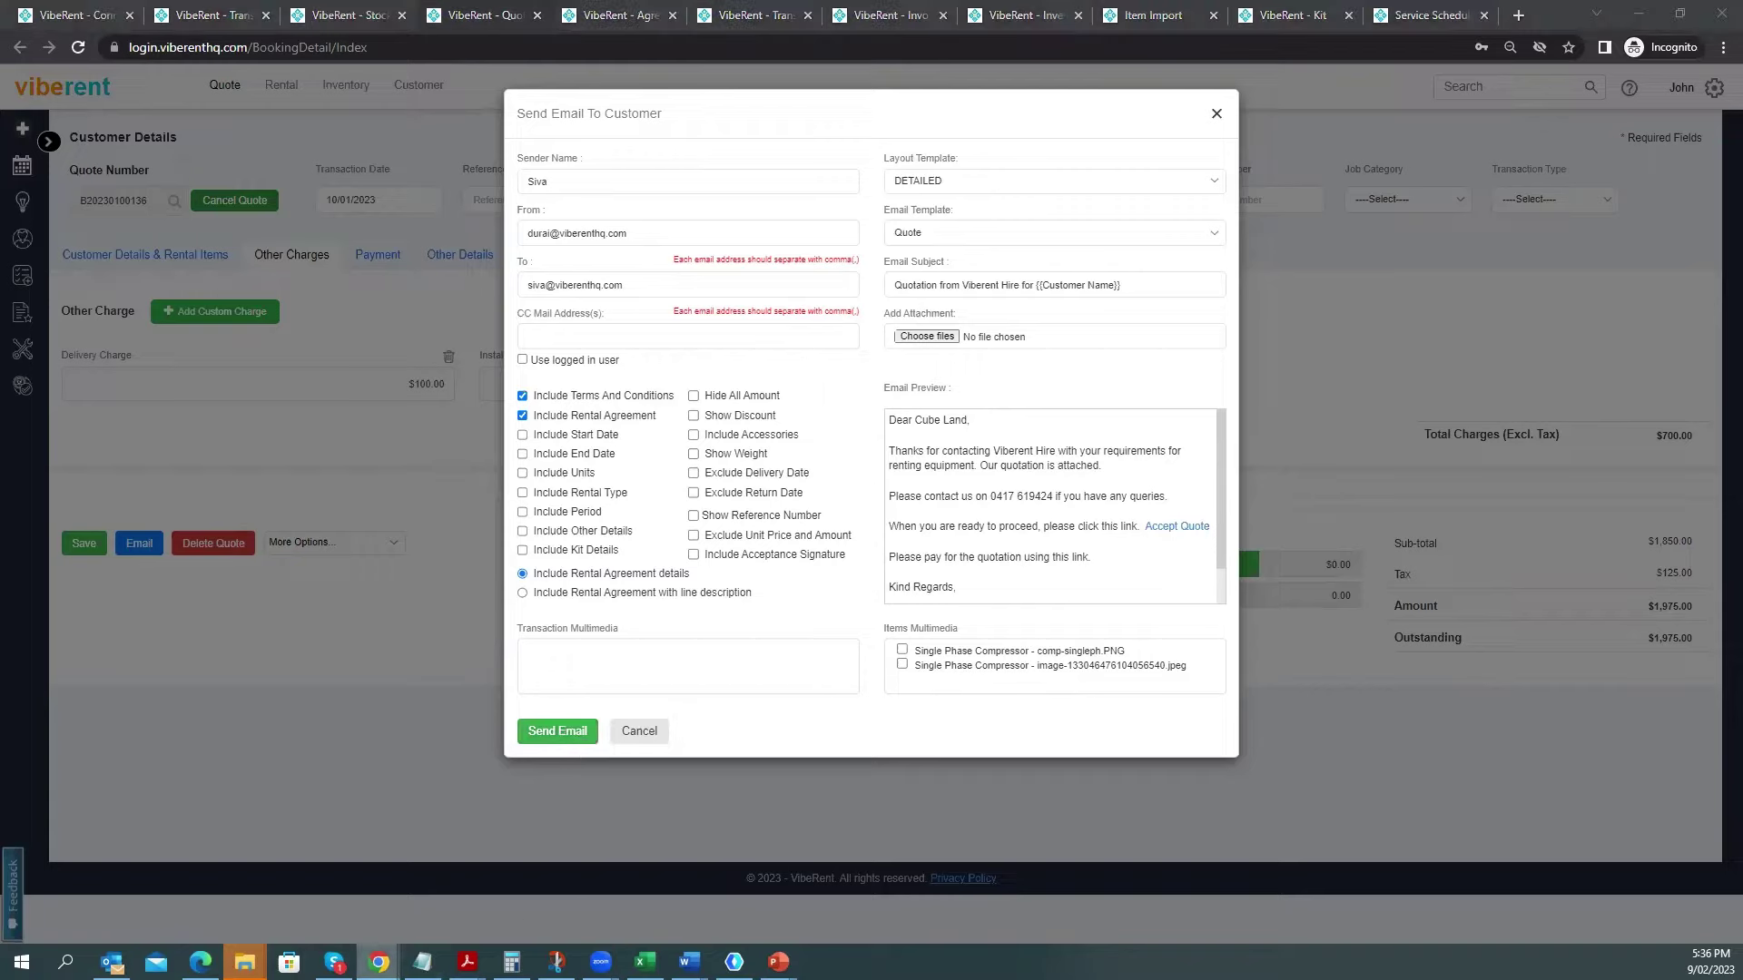
# Switch to the received quotation email in Gmail and review the attached quote PDF, including its terms and conditions.
pyautogui.moveTo(379, 962)
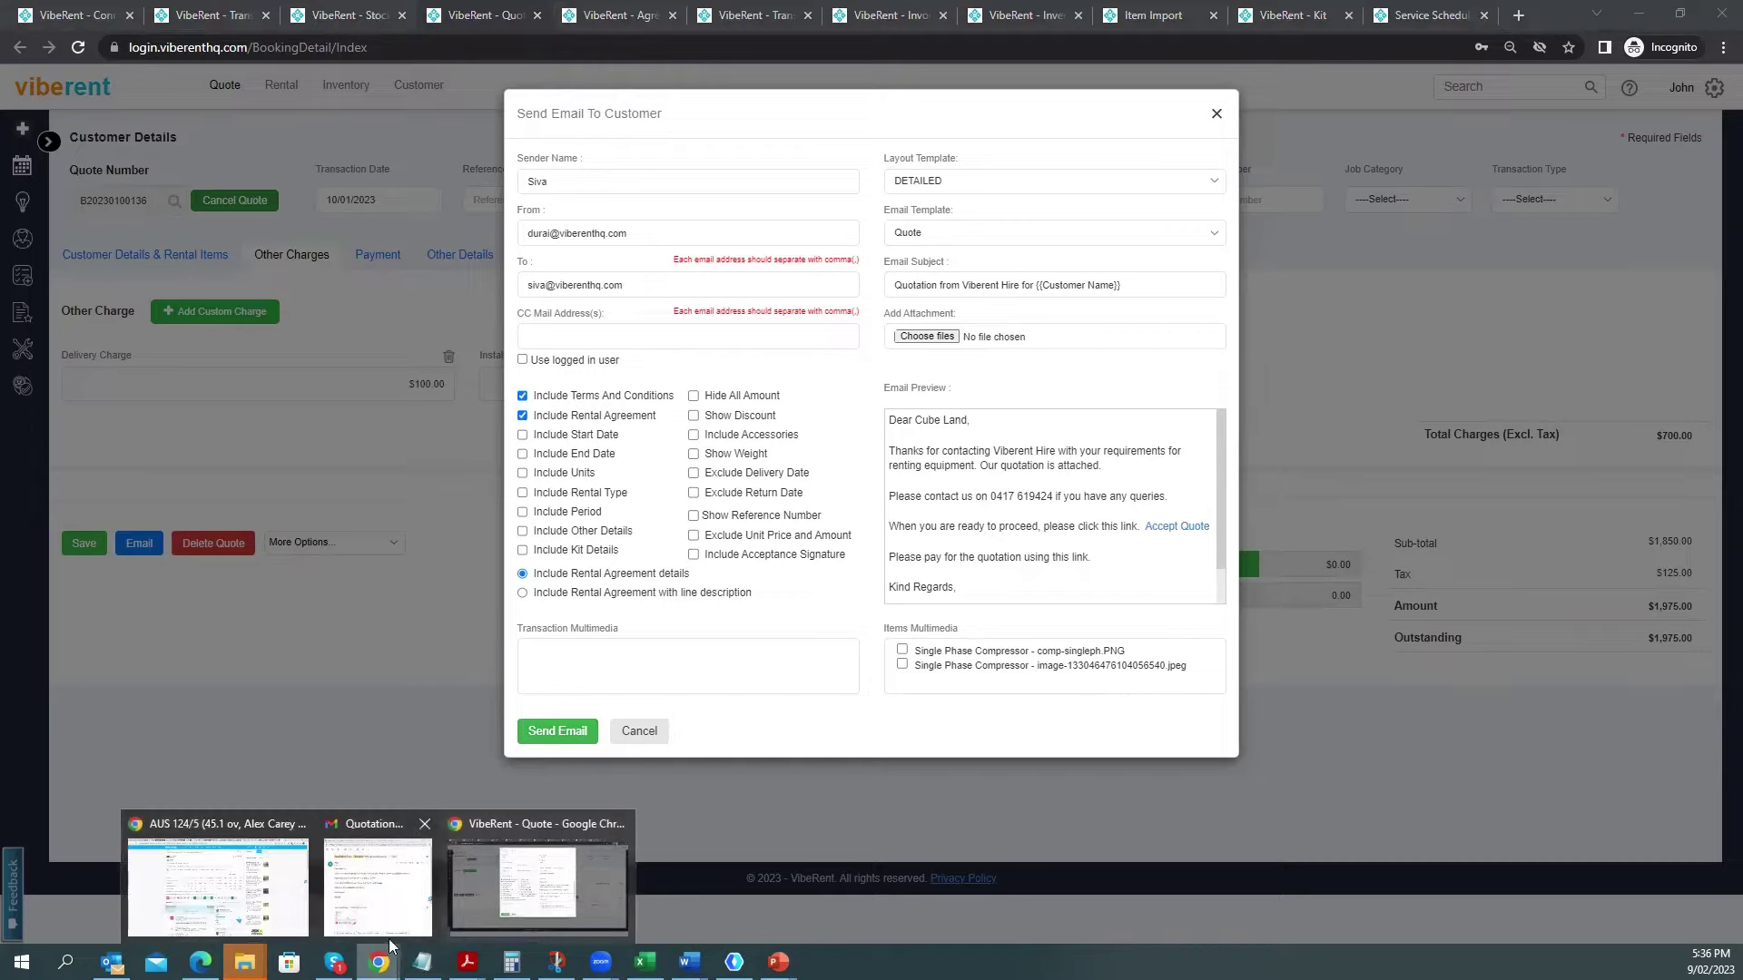
pyautogui.click(393, 899)
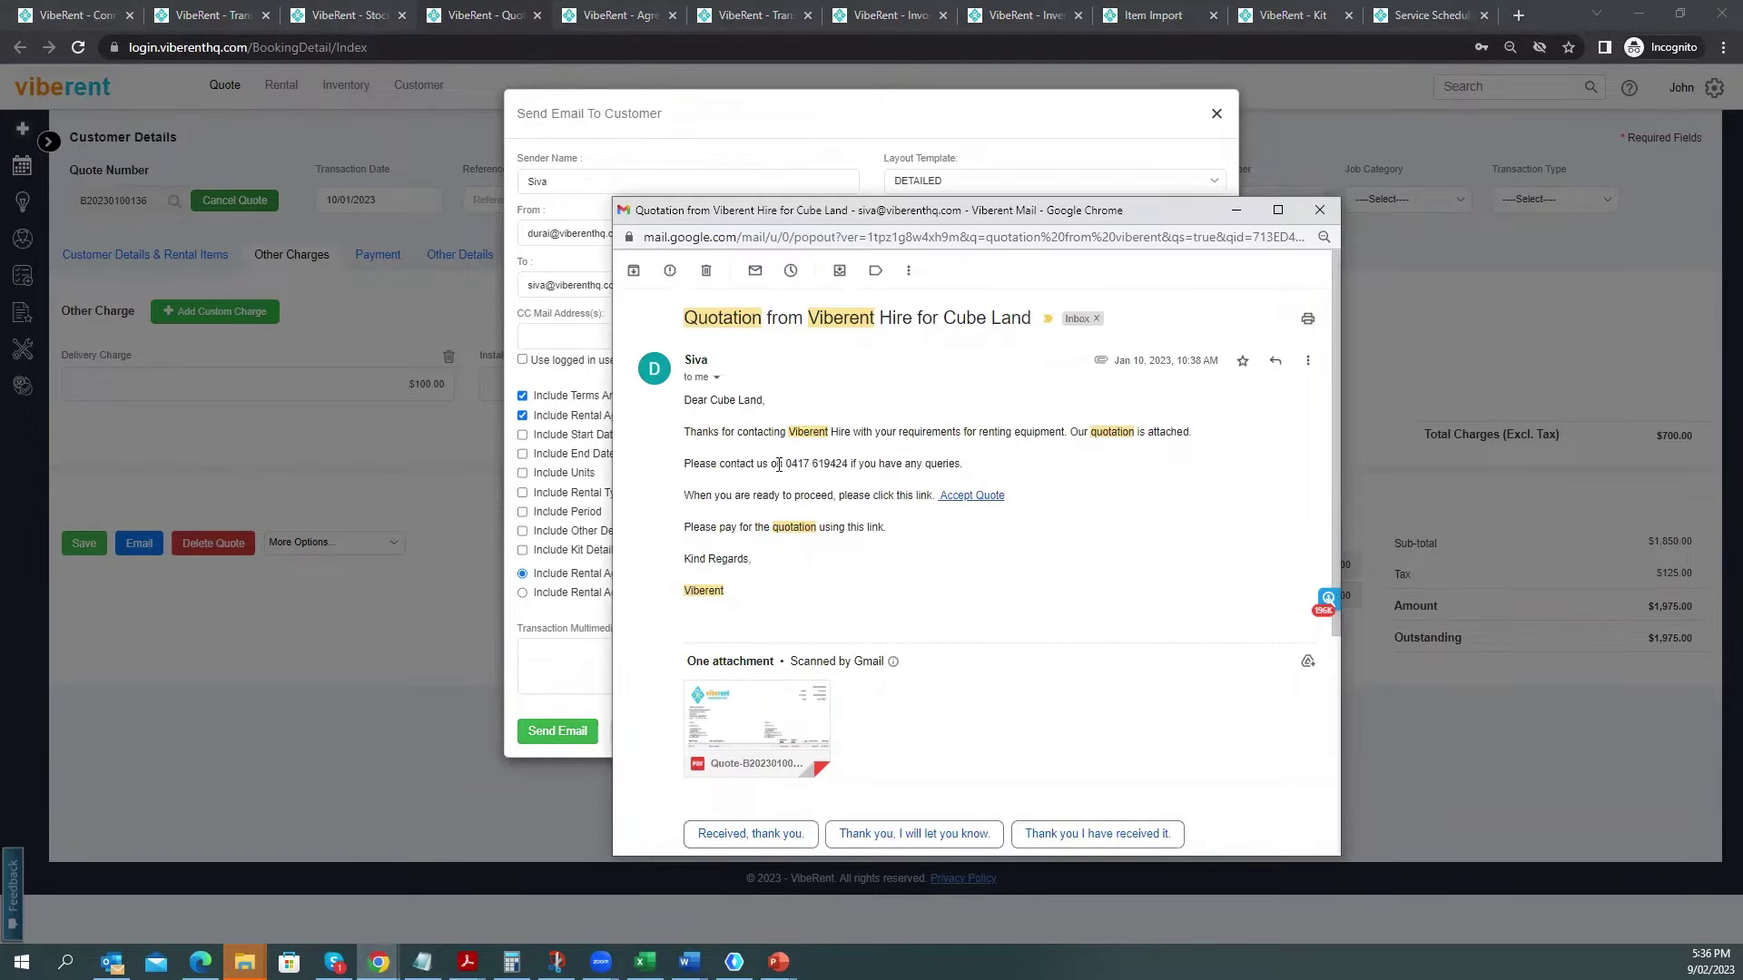
pyautogui.click(764, 715)
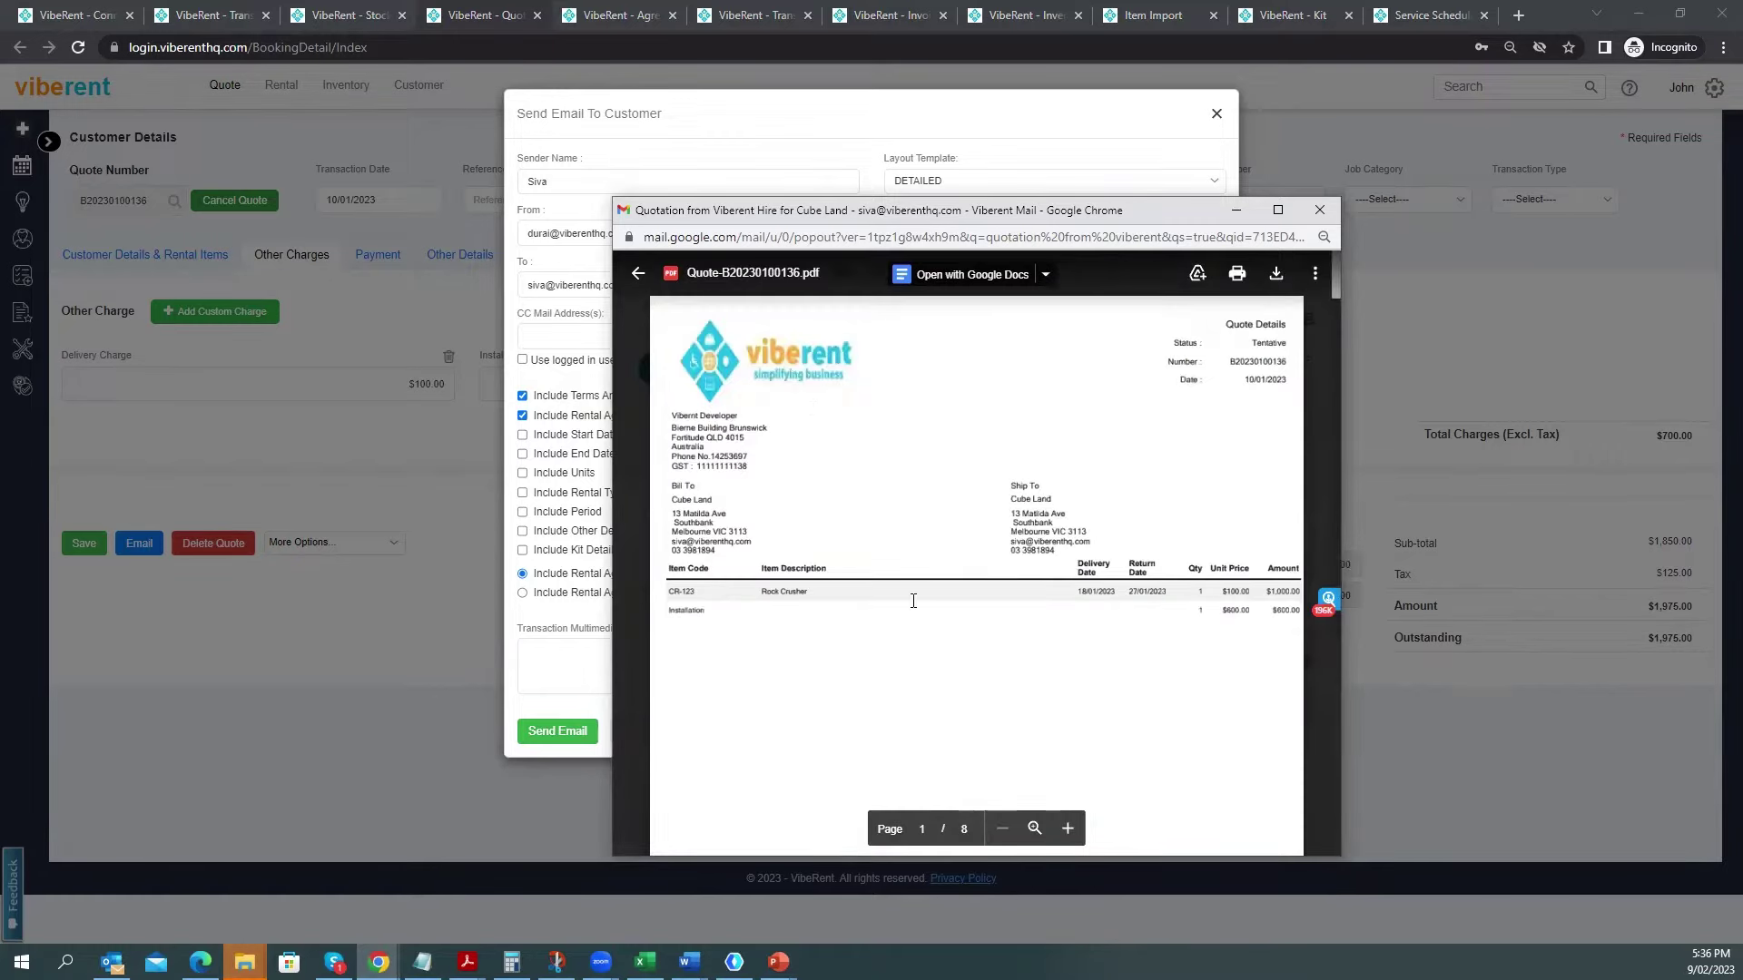
pyautogui.scroll(-10, 1060, 601)
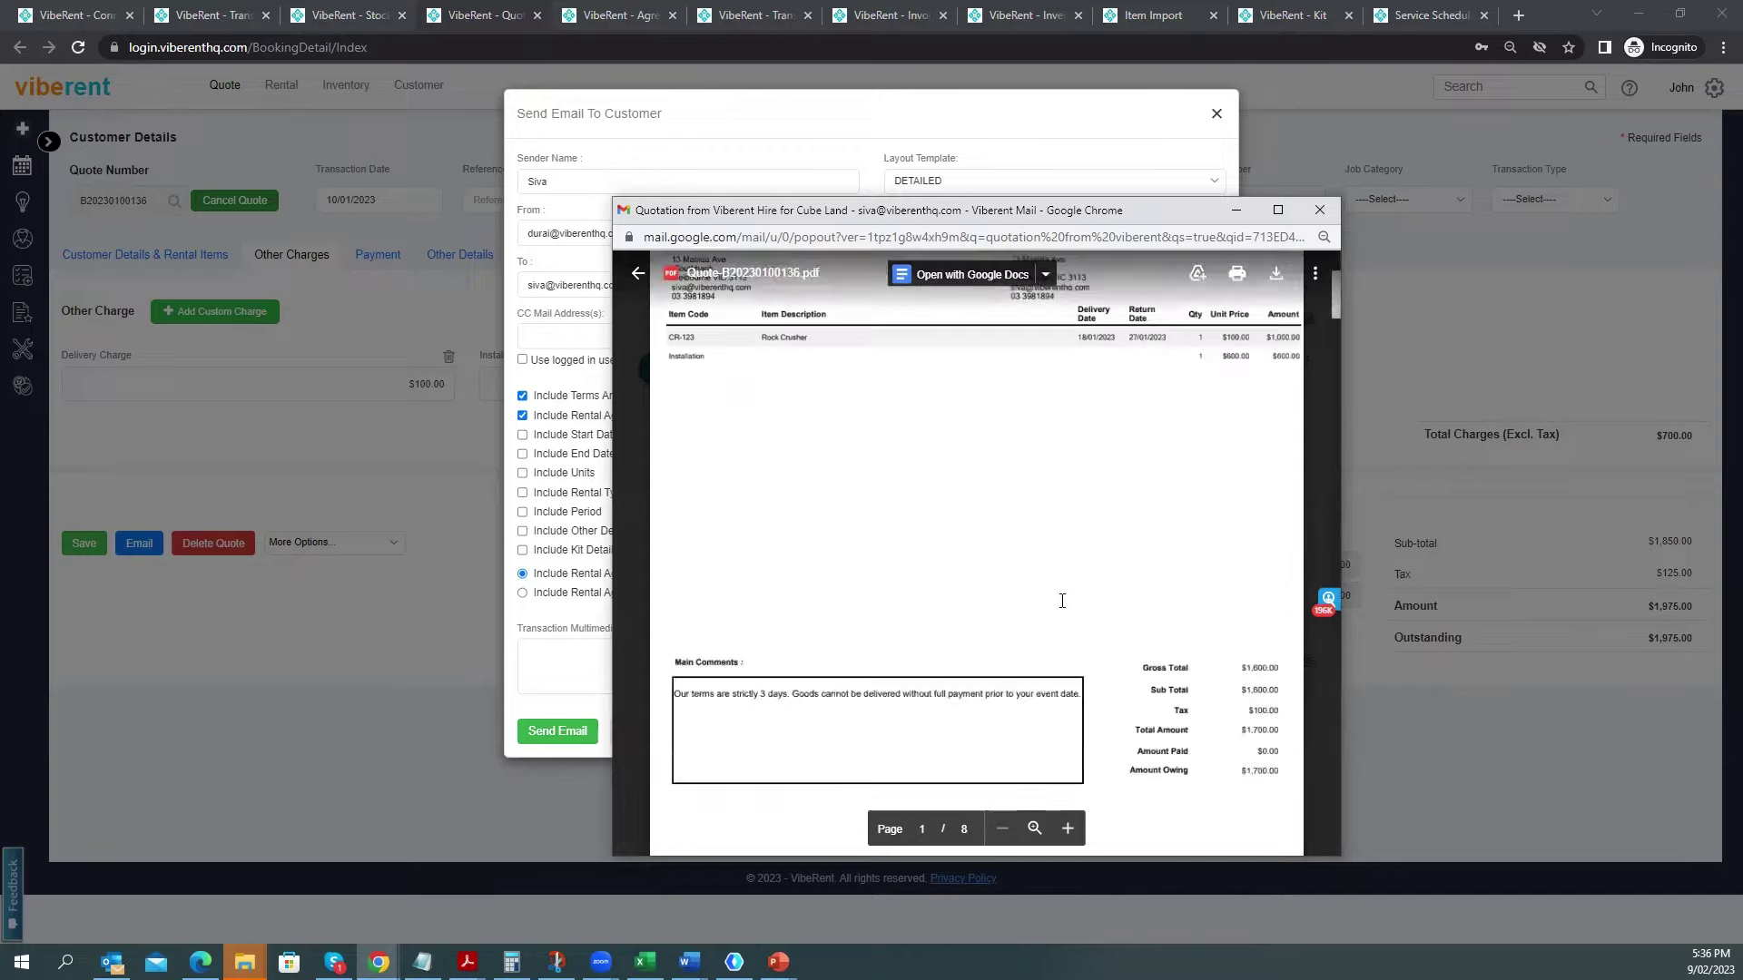
pyautogui.scroll(-5, 1230, 543)
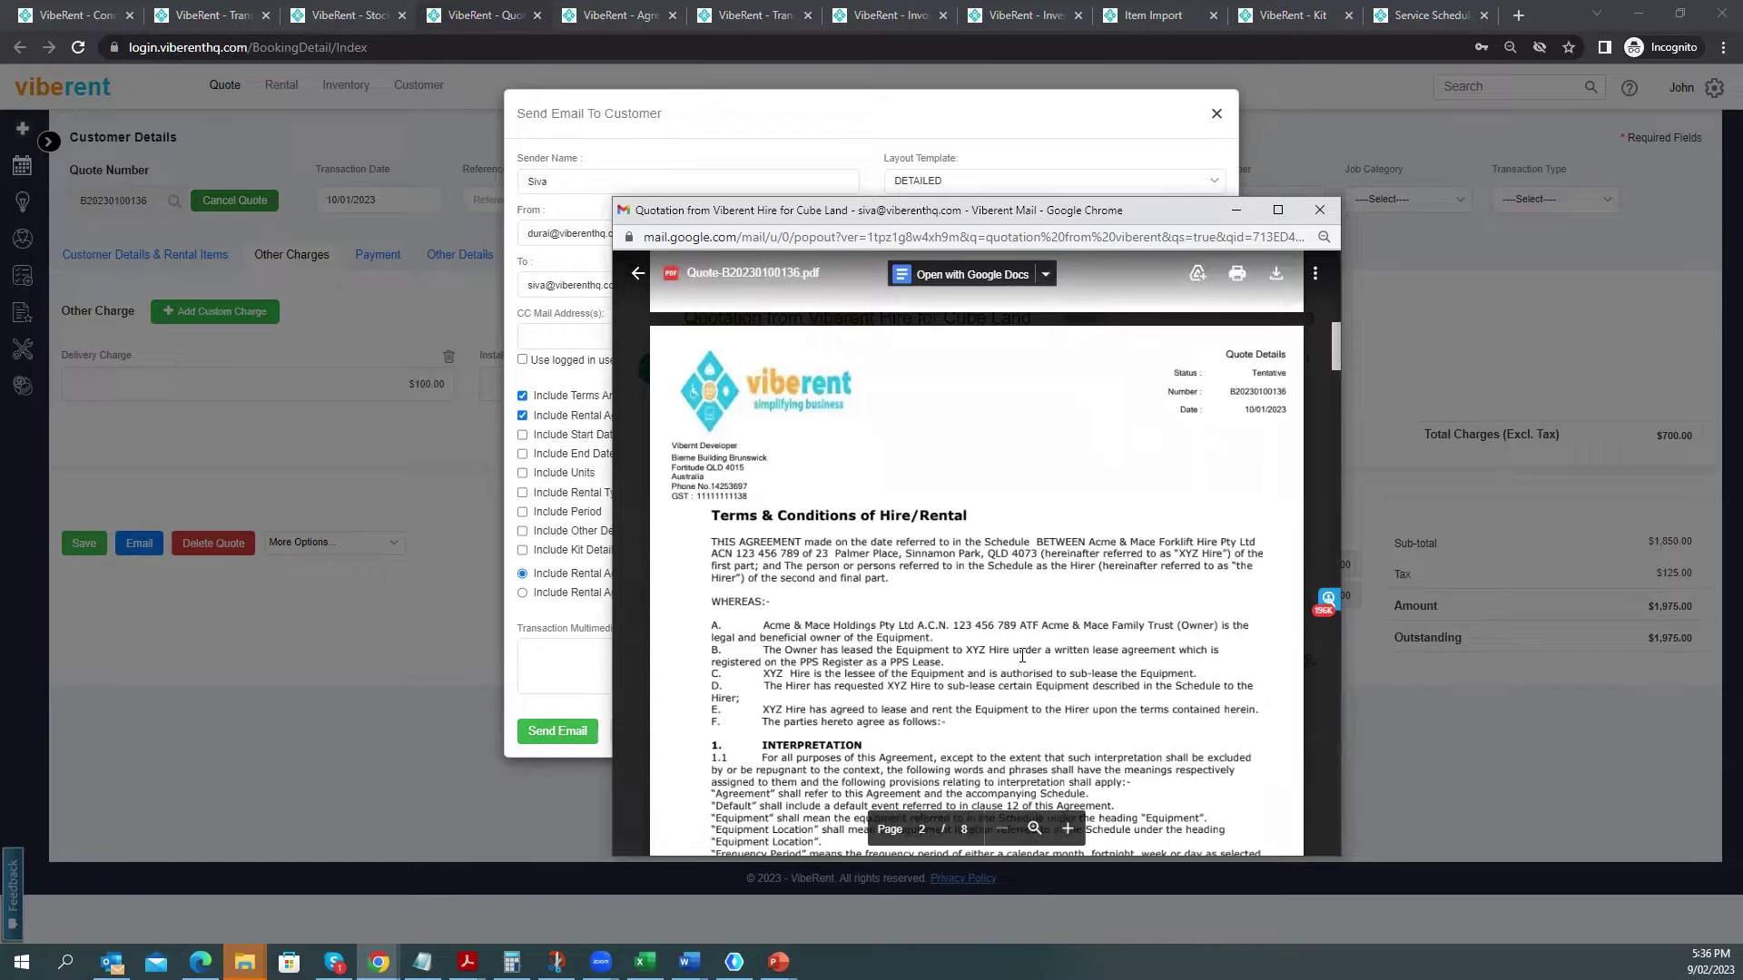
pyautogui.scroll(15, 1022, 654)
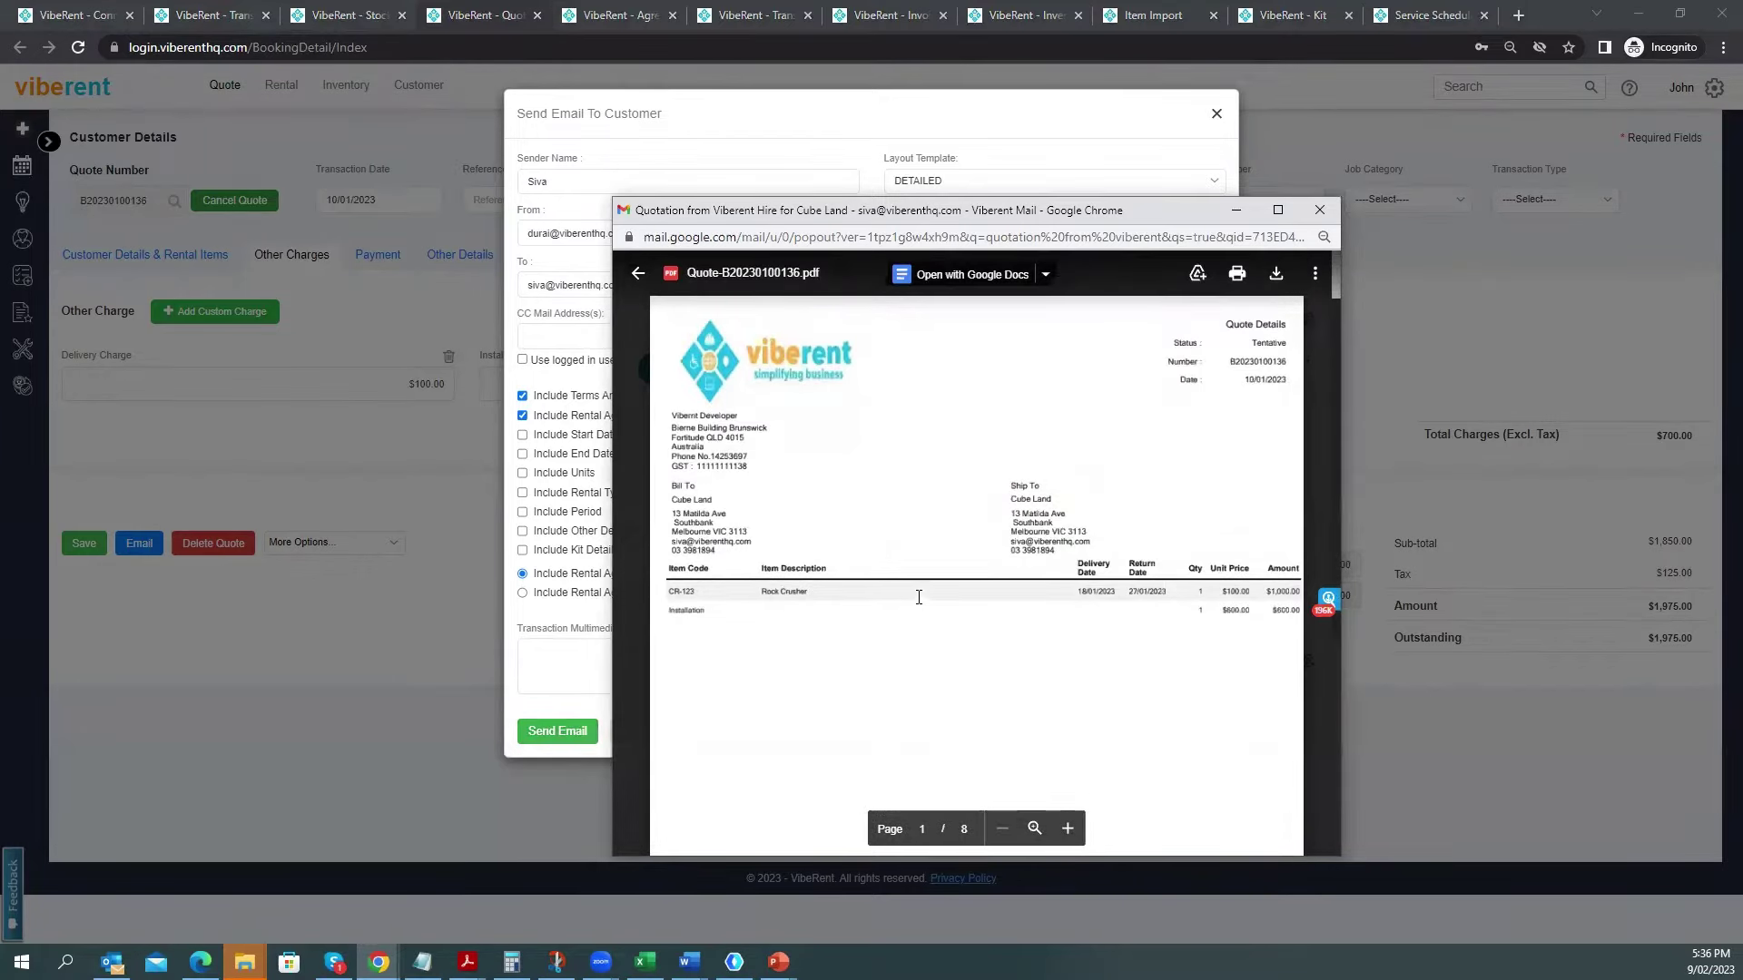
pyautogui.click(639, 275)
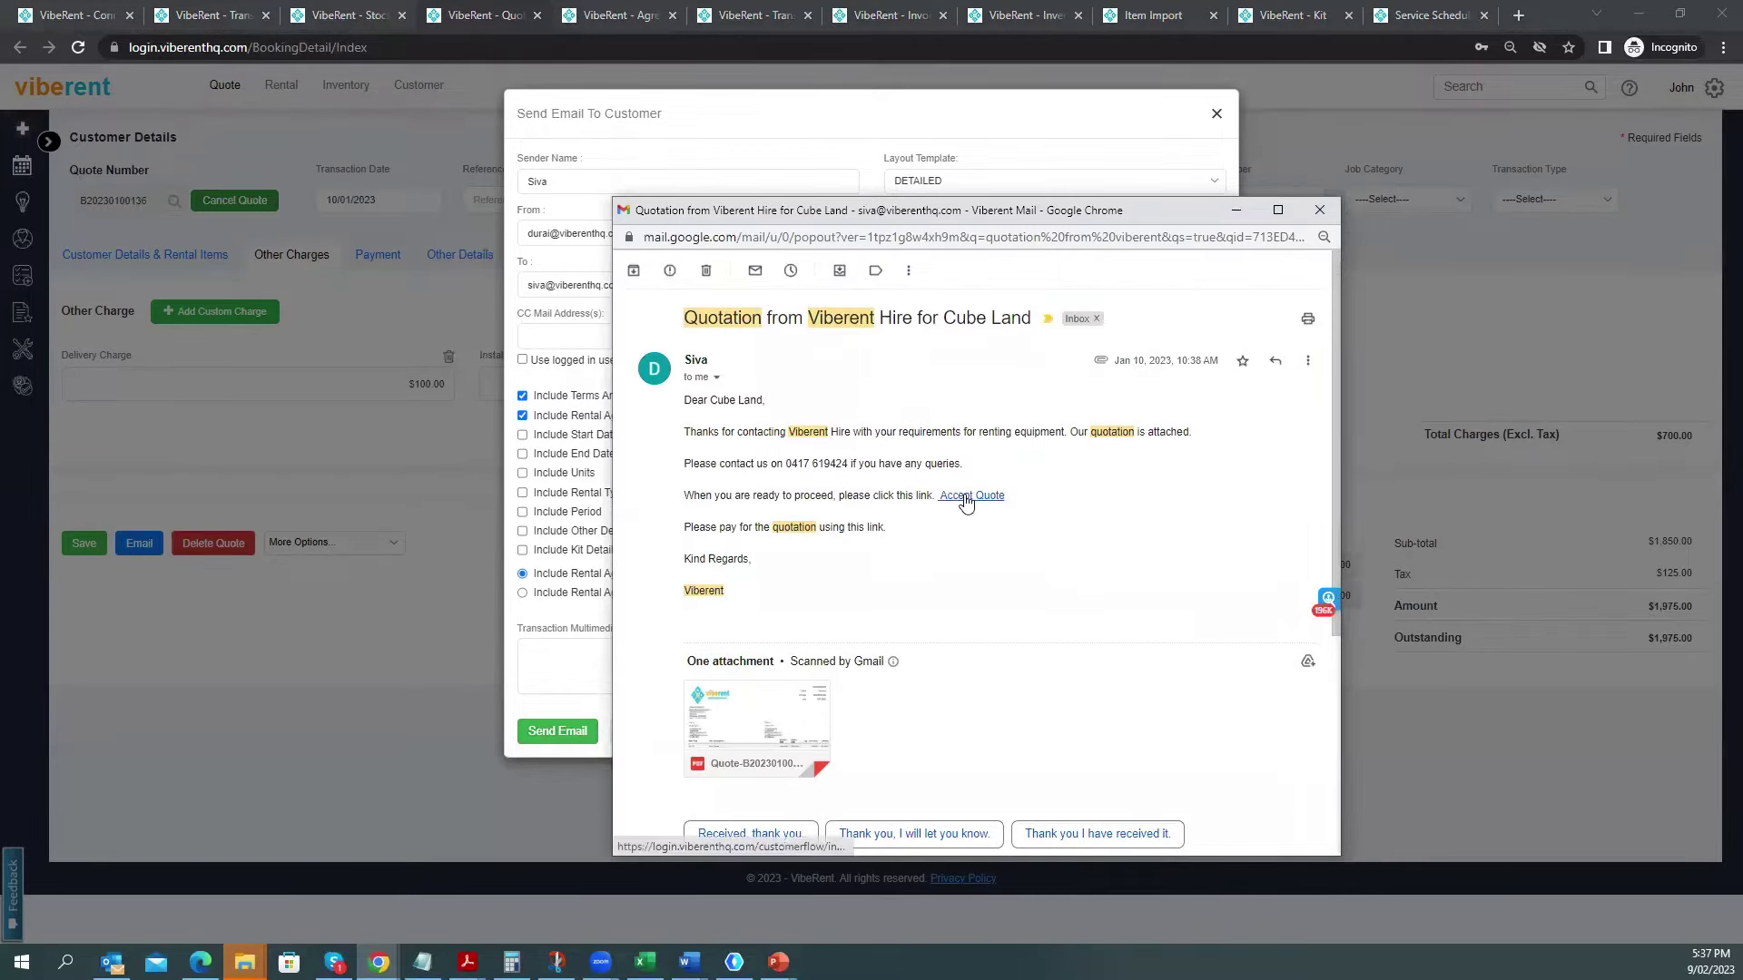
# Open the quote acceptance page from the email and enter the customer's purchase order reference number.
pyautogui.click(967, 496)
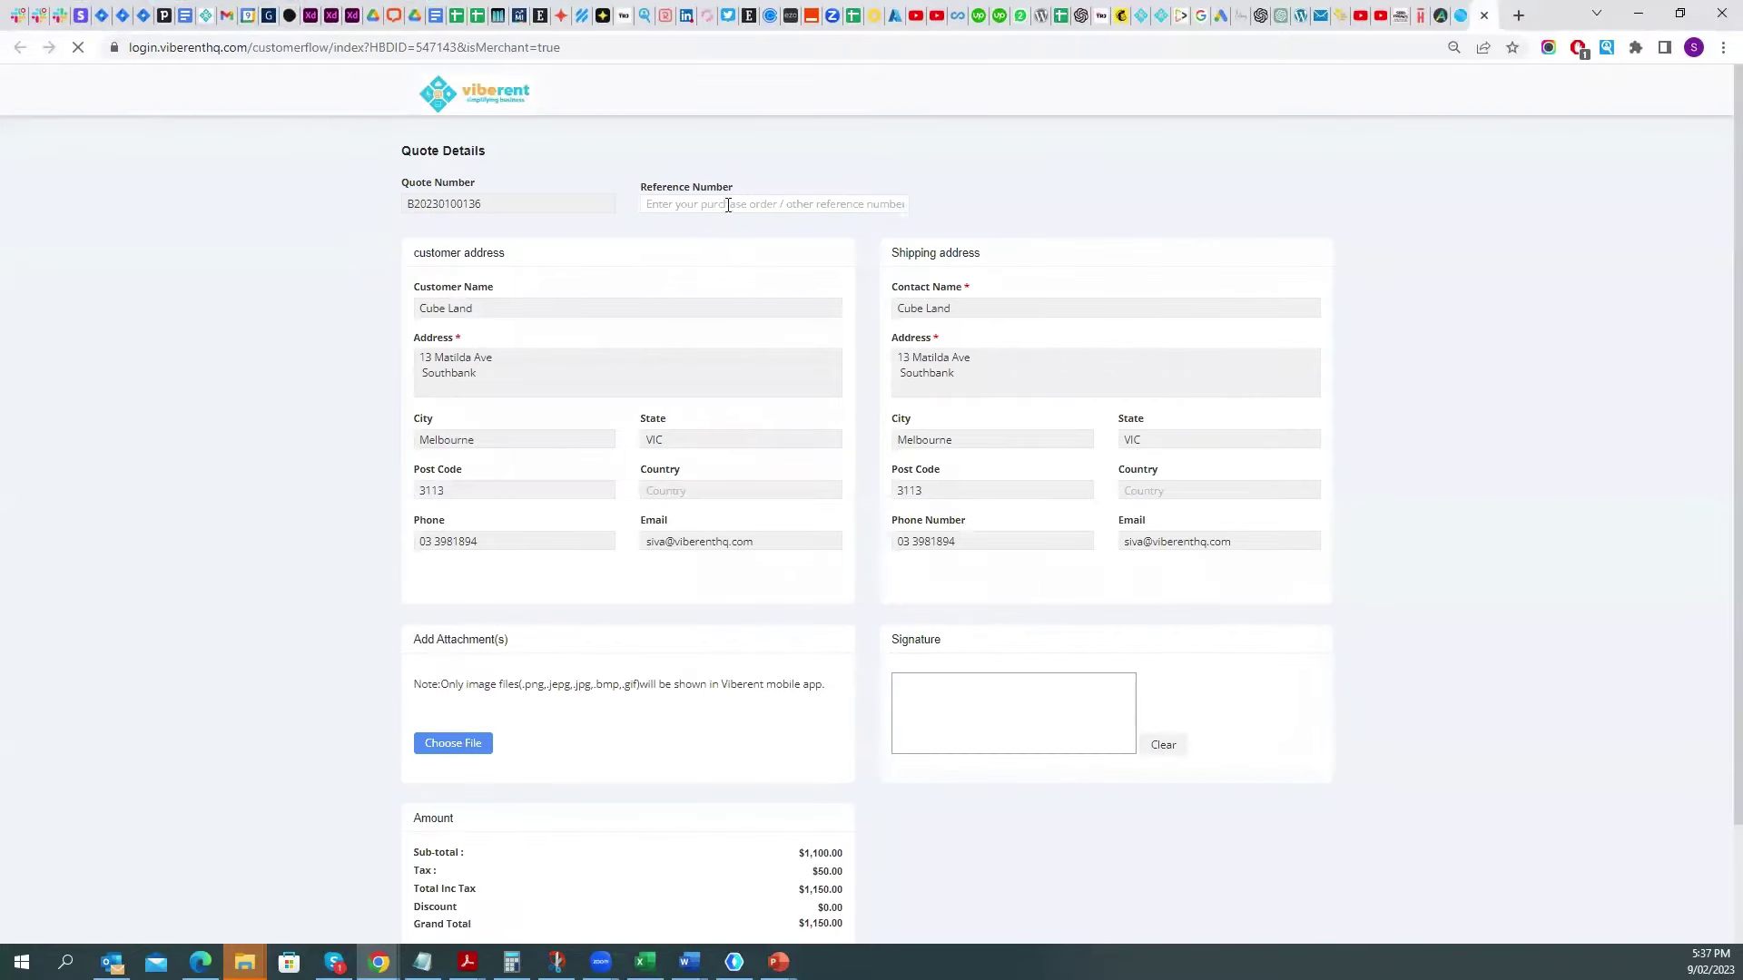
pyautogui.click(727, 205)
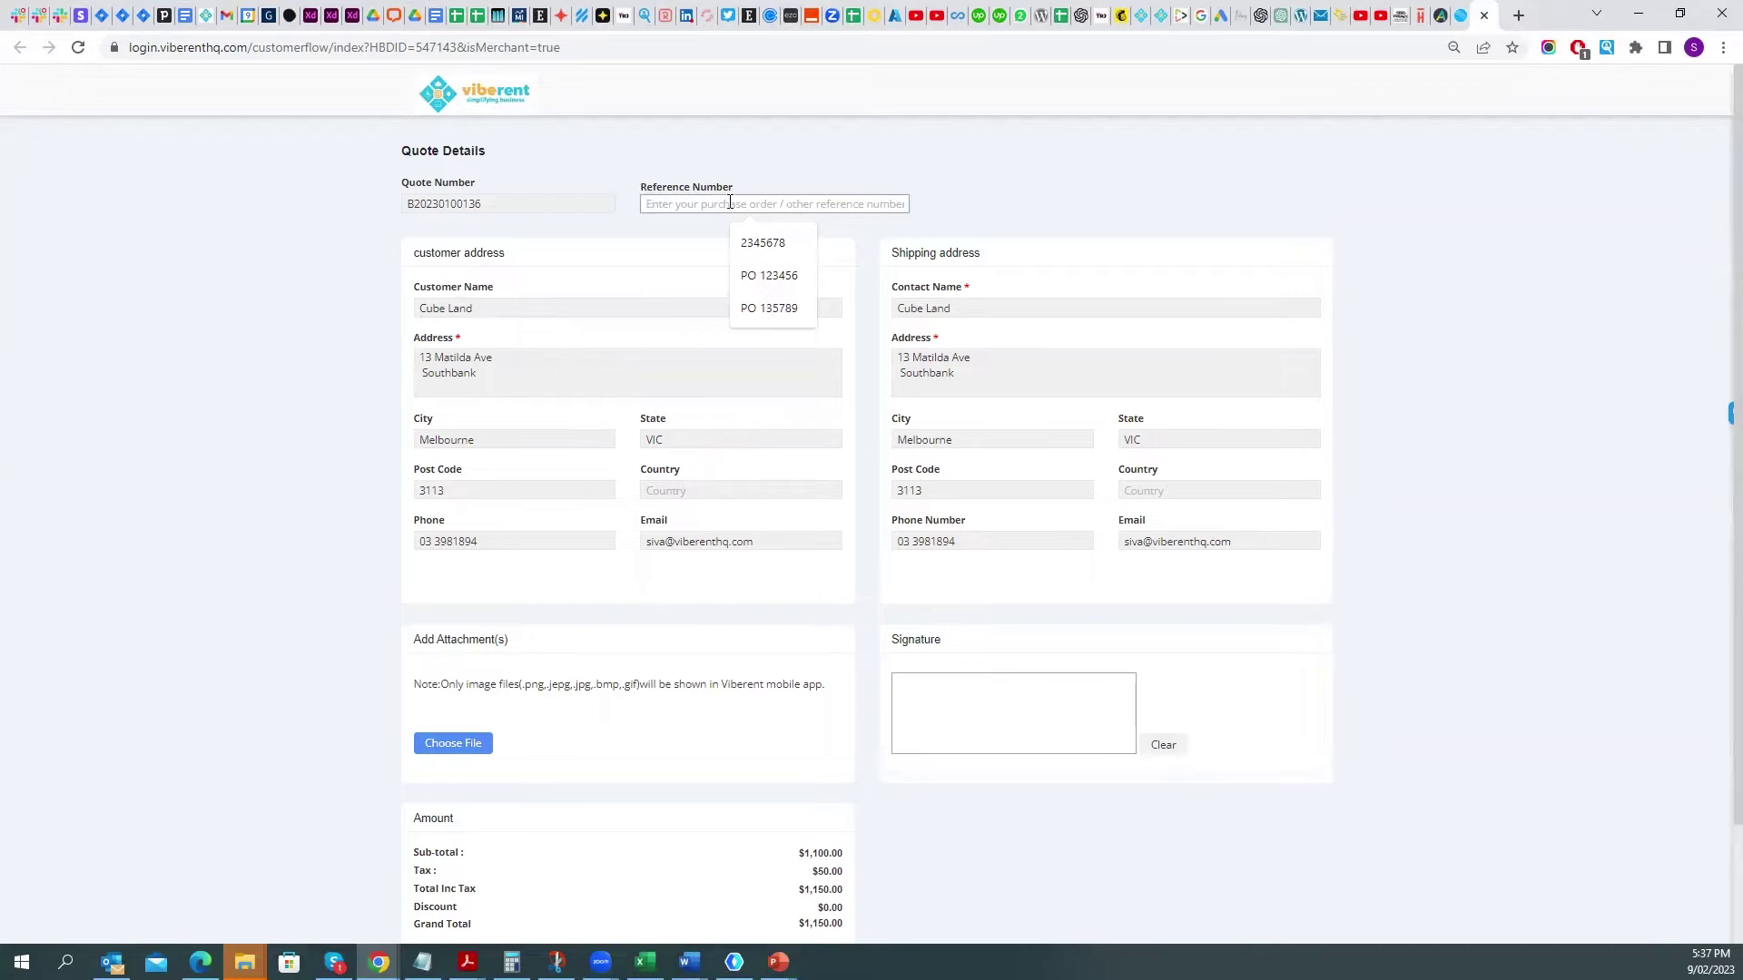
pyautogui.write('34567')
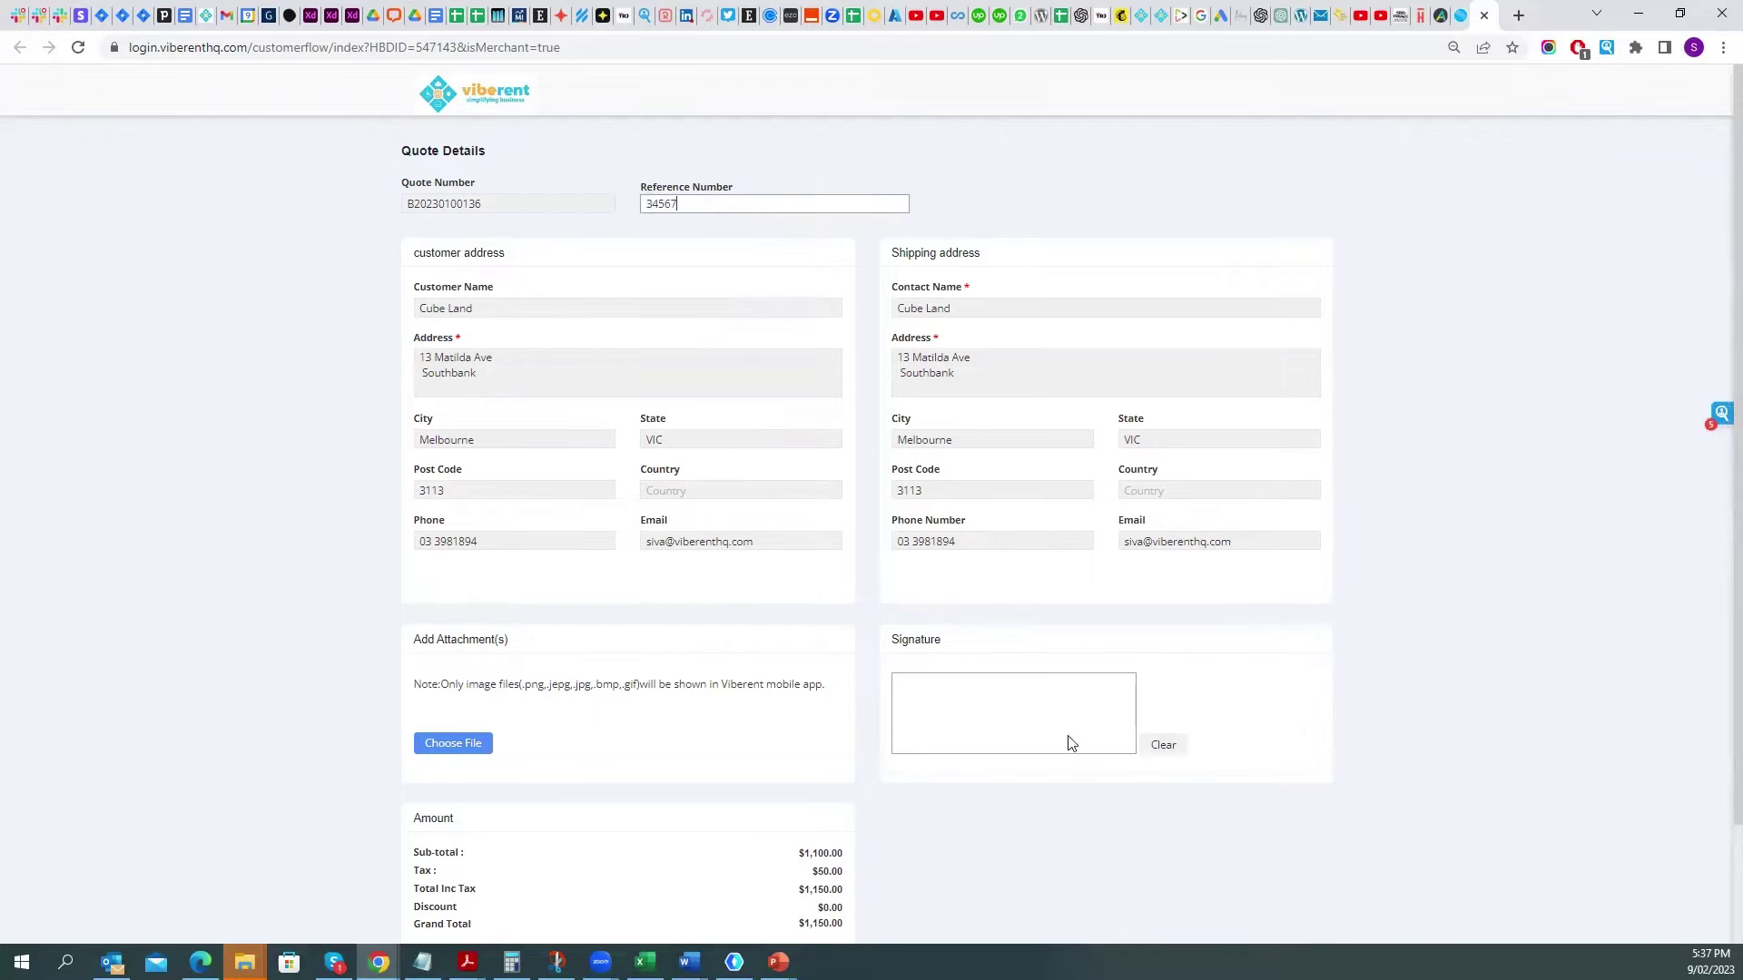
# Draw a signature on the quote acceptance form and agree to the rental agreement, terms and conditions.
pyautogui.moveTo(939, 736)
pyautogui.mouseDown()
pyautogui.moveTo(1049, 697)
pyautogui.moveTo(1021, 717)
pyautogui.moveTo(1090, 723)
pyautogui.mouseUp()
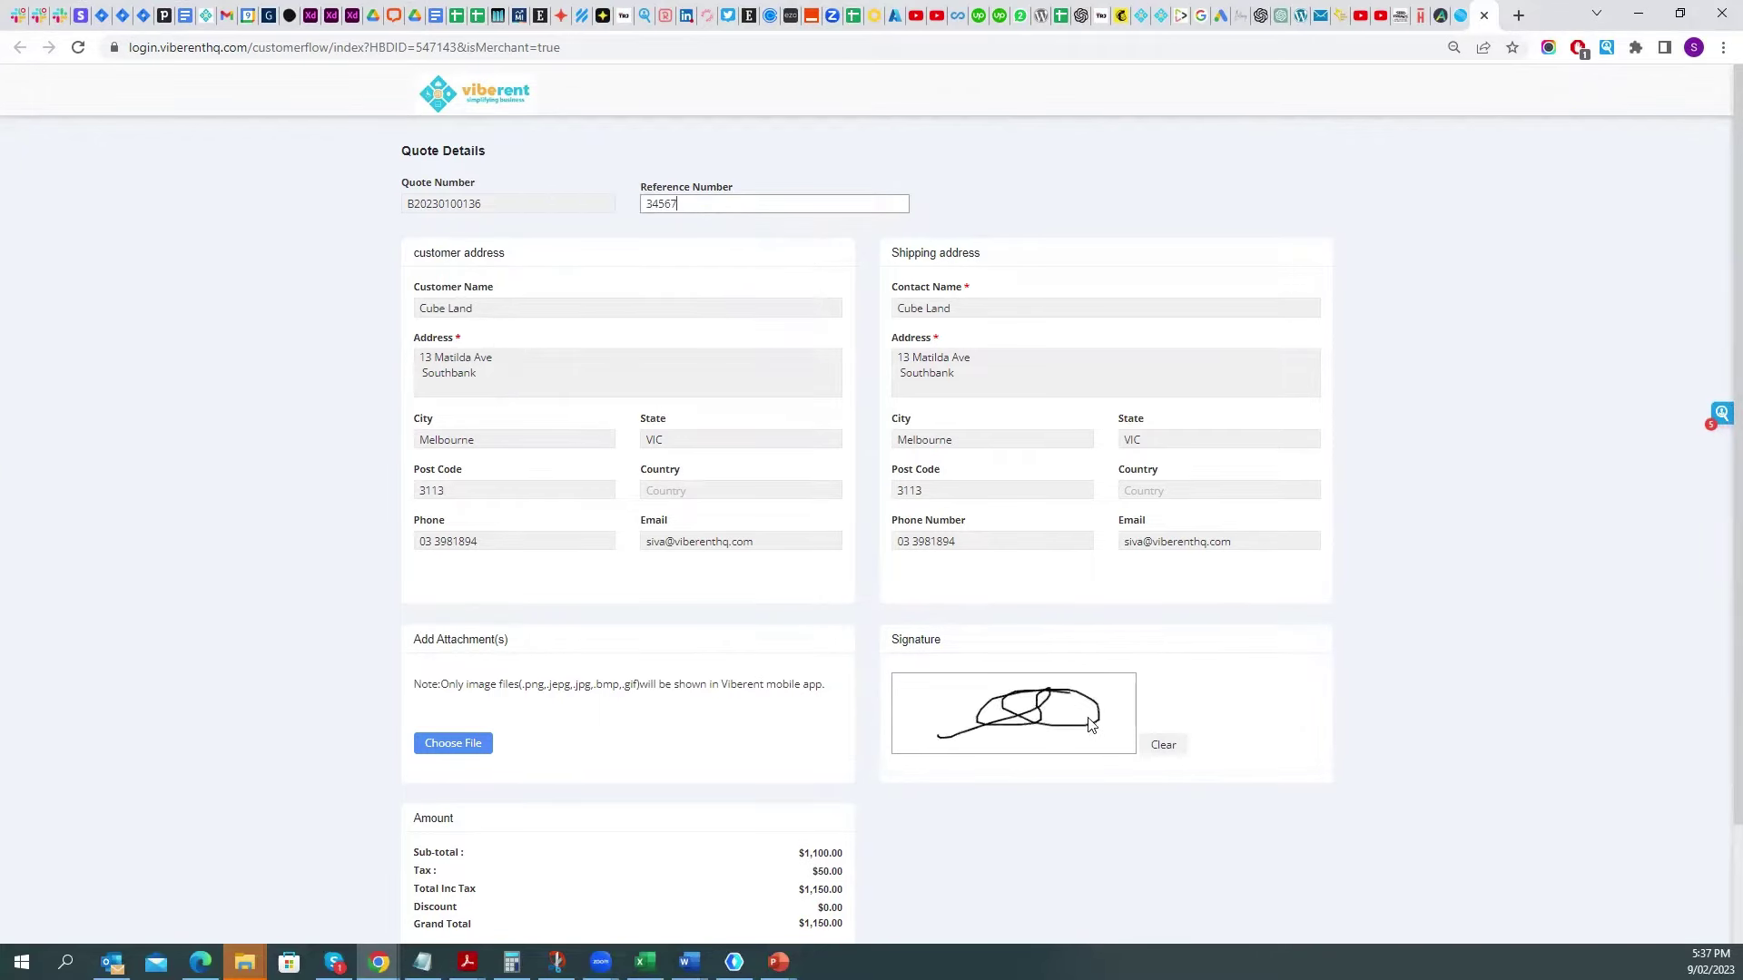
pyautogui.scroll(-2, 1354, 700)
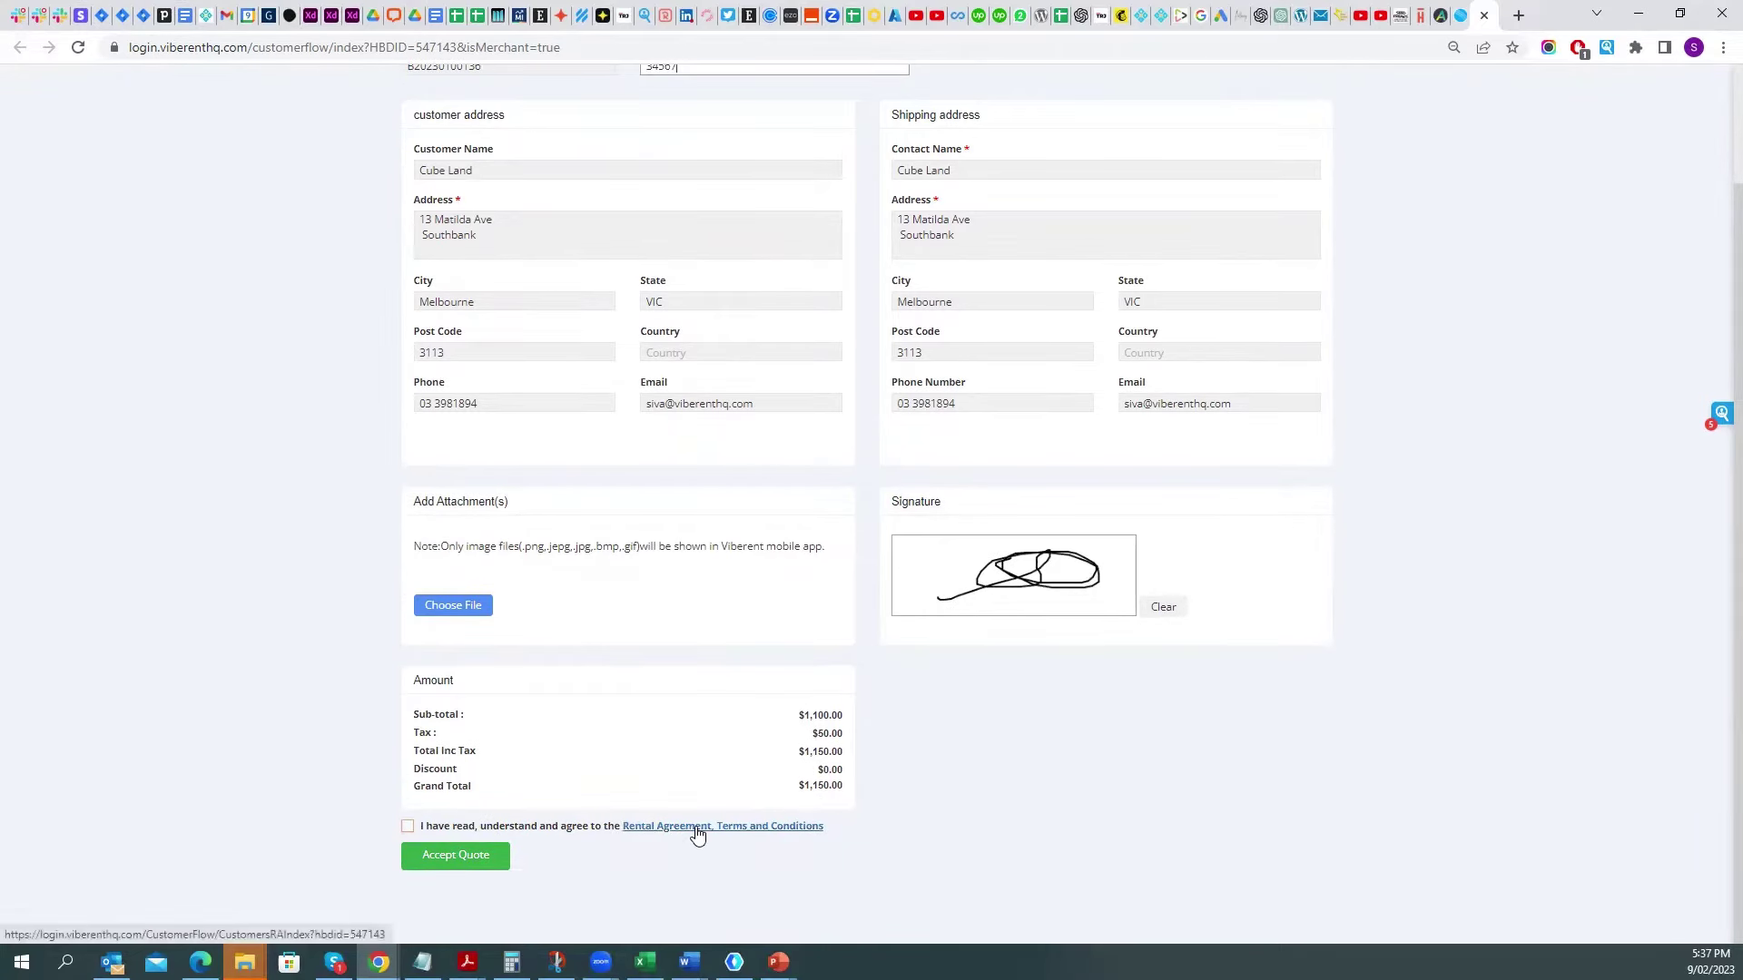
pyautogui.click(408, 828)
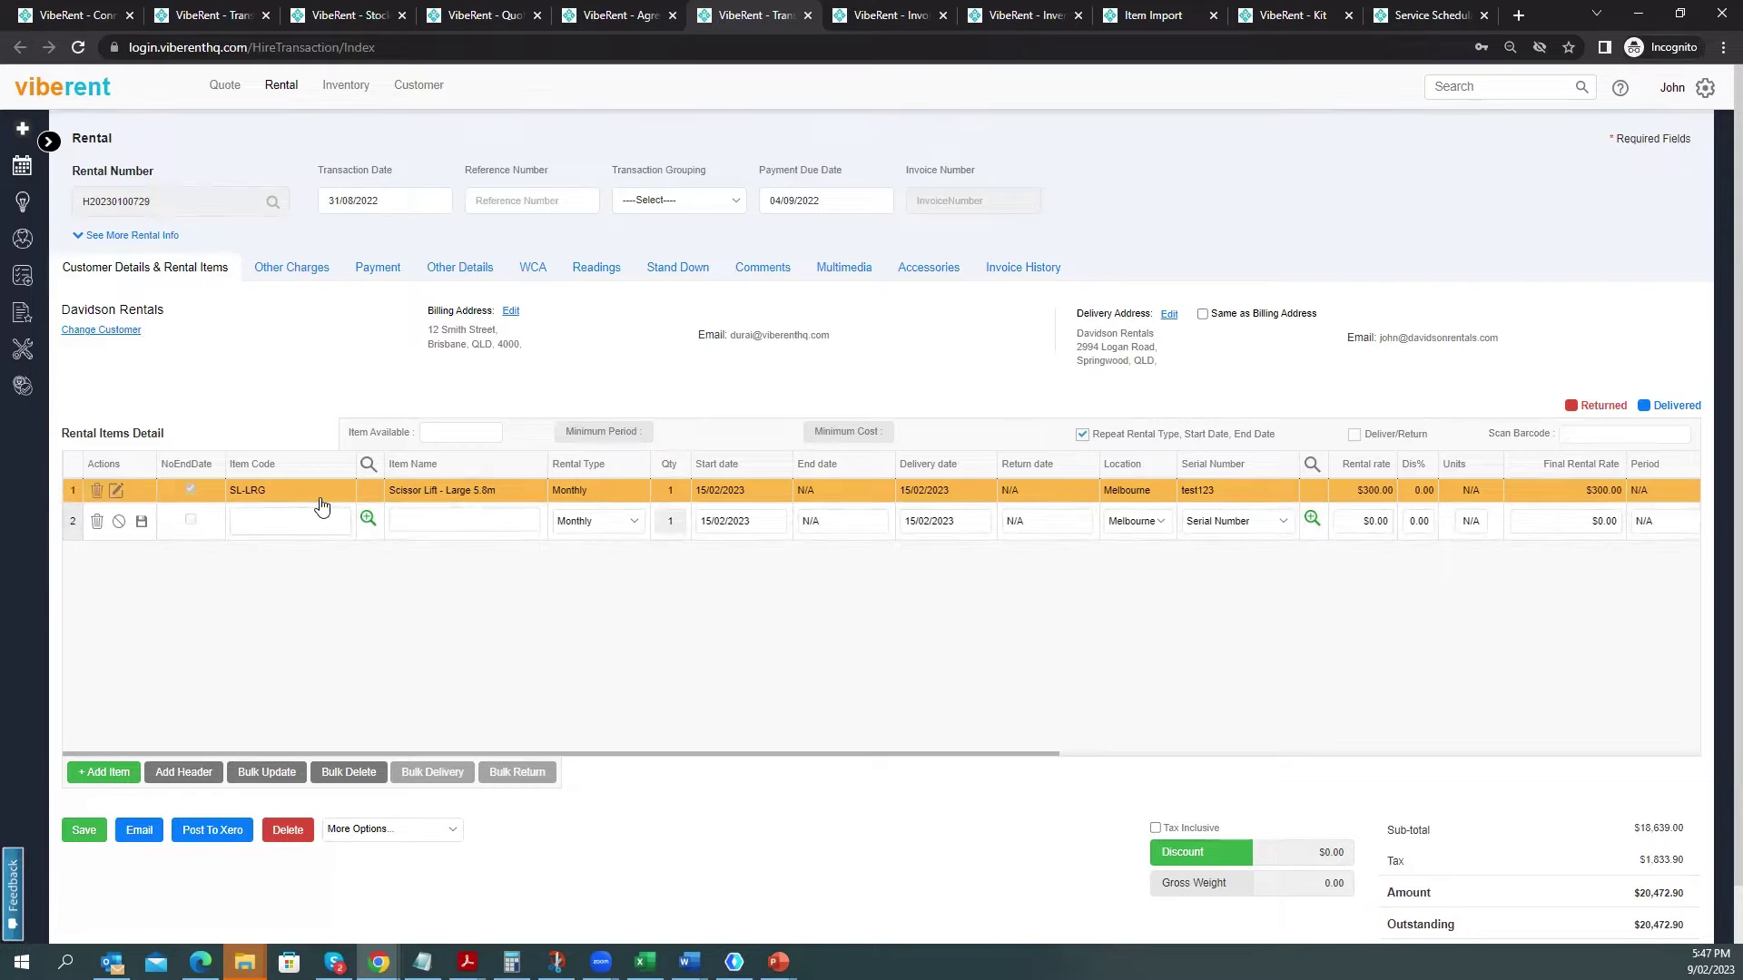
# Open the Scissor Lift - Large line of the Davidson Rentals rental for editing and check its serial number choices.
pyautogui.click(117, 491)
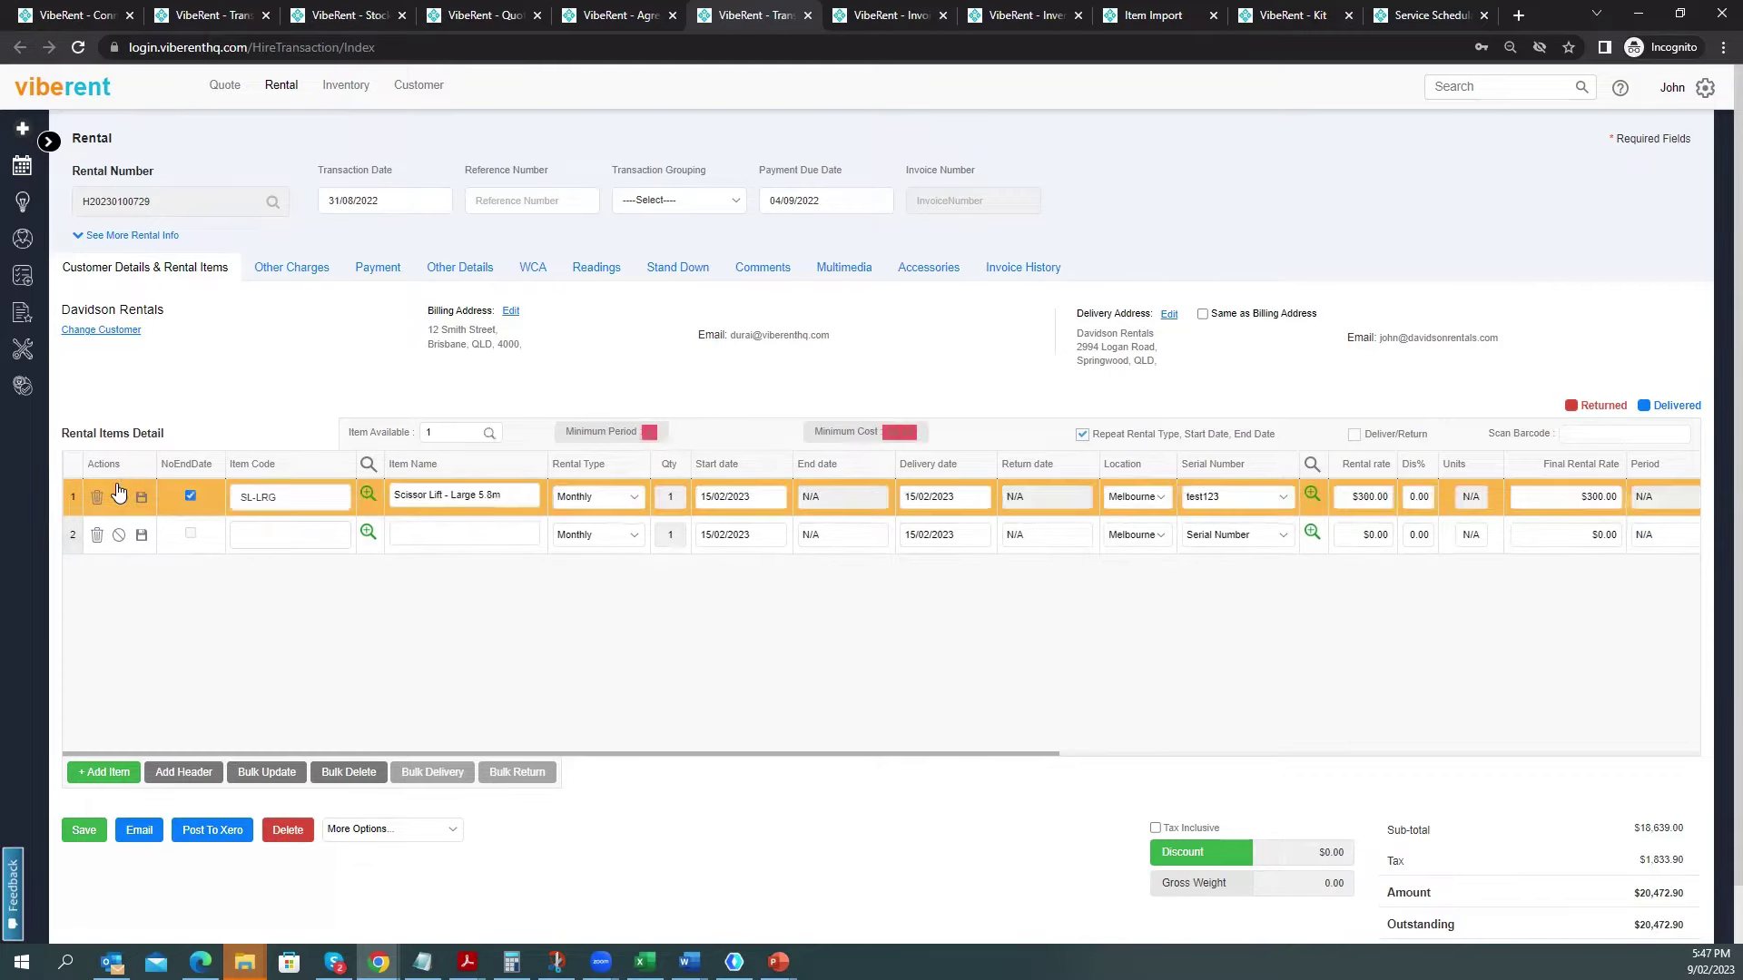
pyautogui.click(1272, 498)
pyautogui.click(1273, 502)
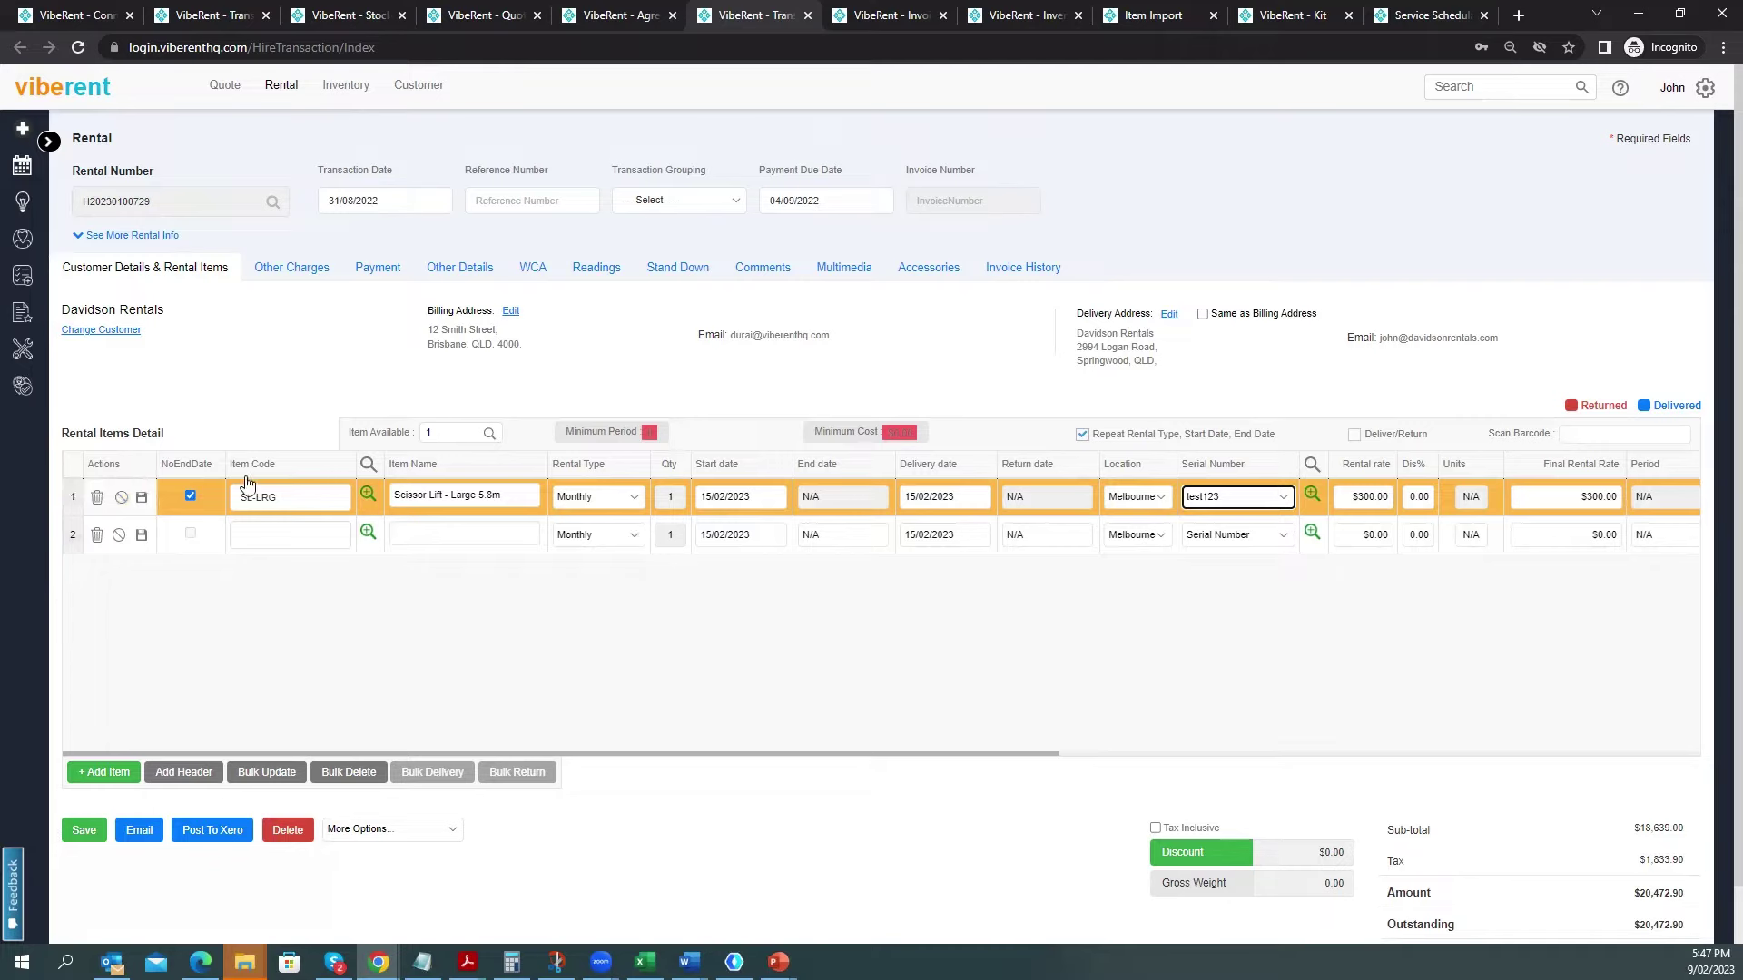
# Save the Scissor Lift - Large line with serial number test123 and check the long term rental type choices in the additional rental info.
pyautogui.click(143, 500)
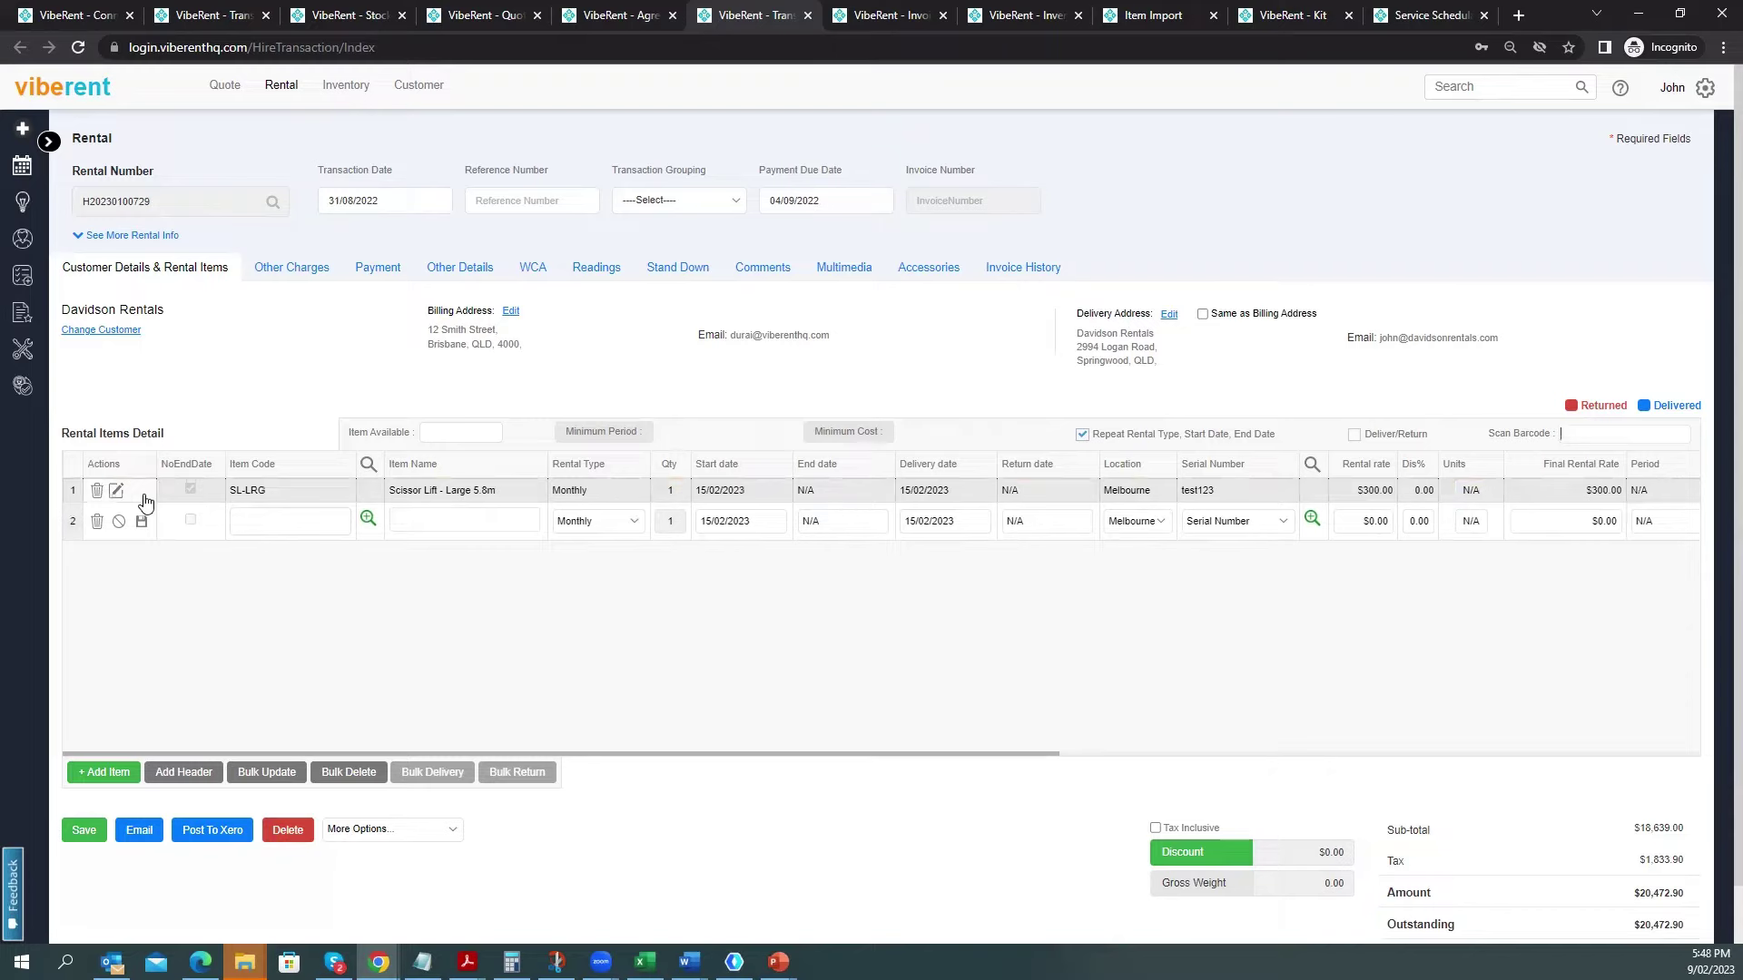
pyautogui.click(78, 238)
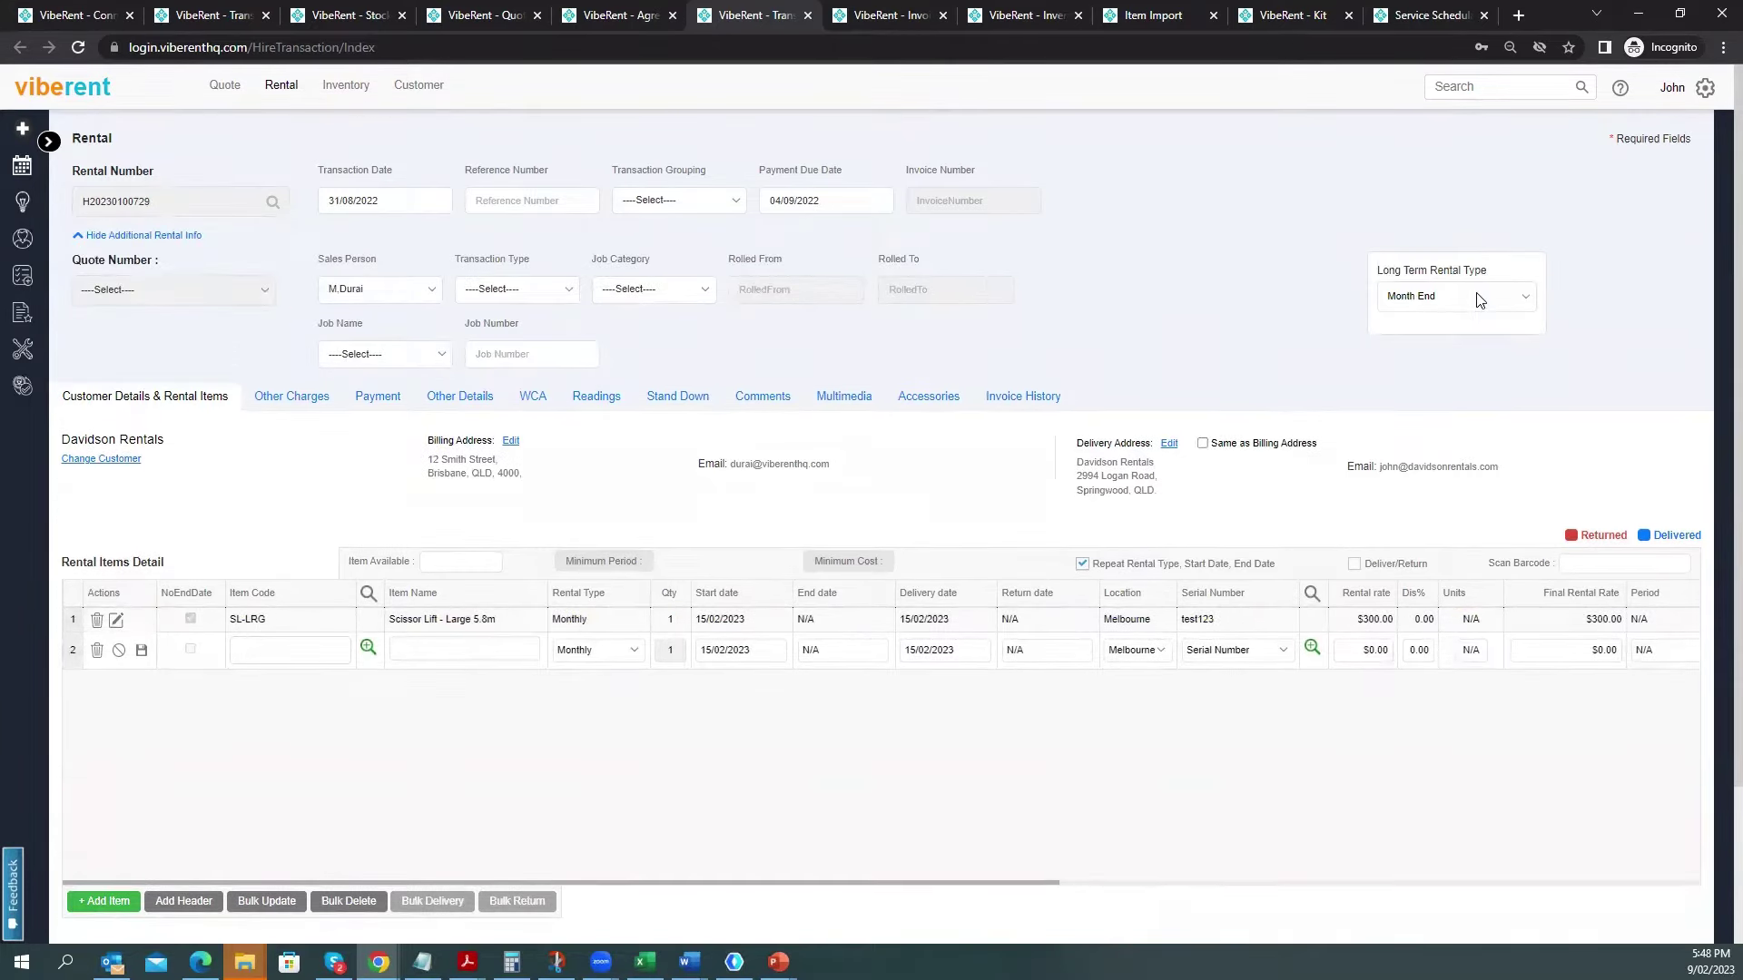
pyautogui.click(1523, 299)
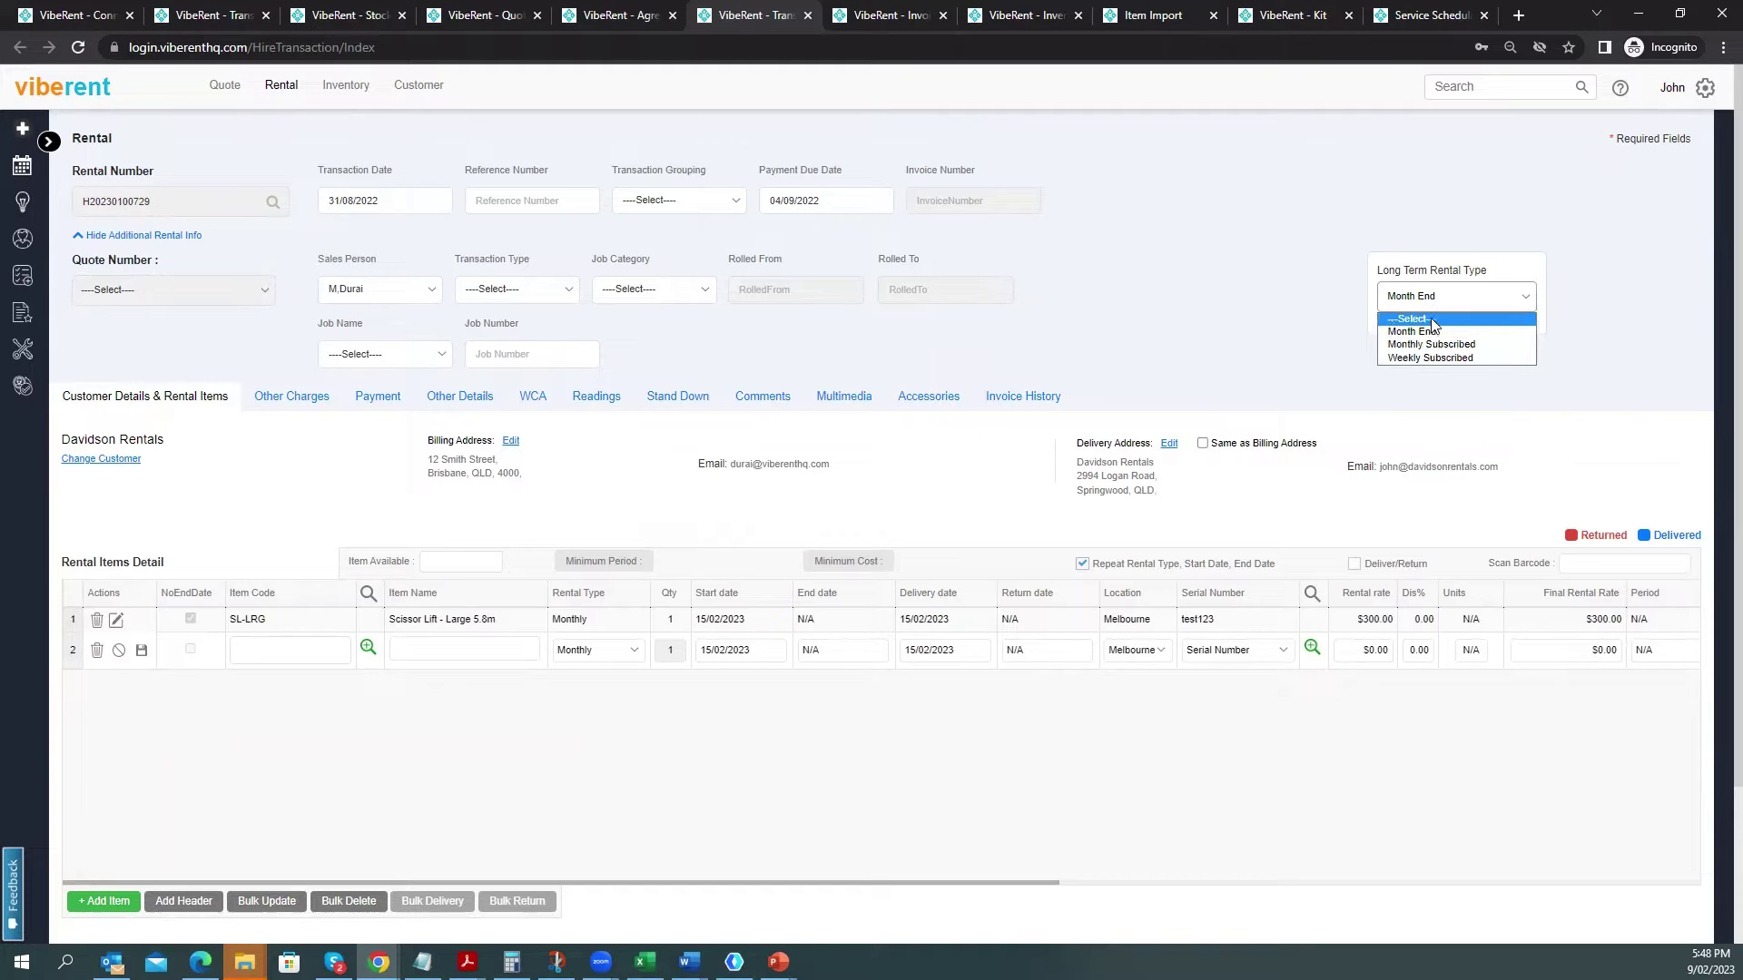
pyautogui.click(80, 243)
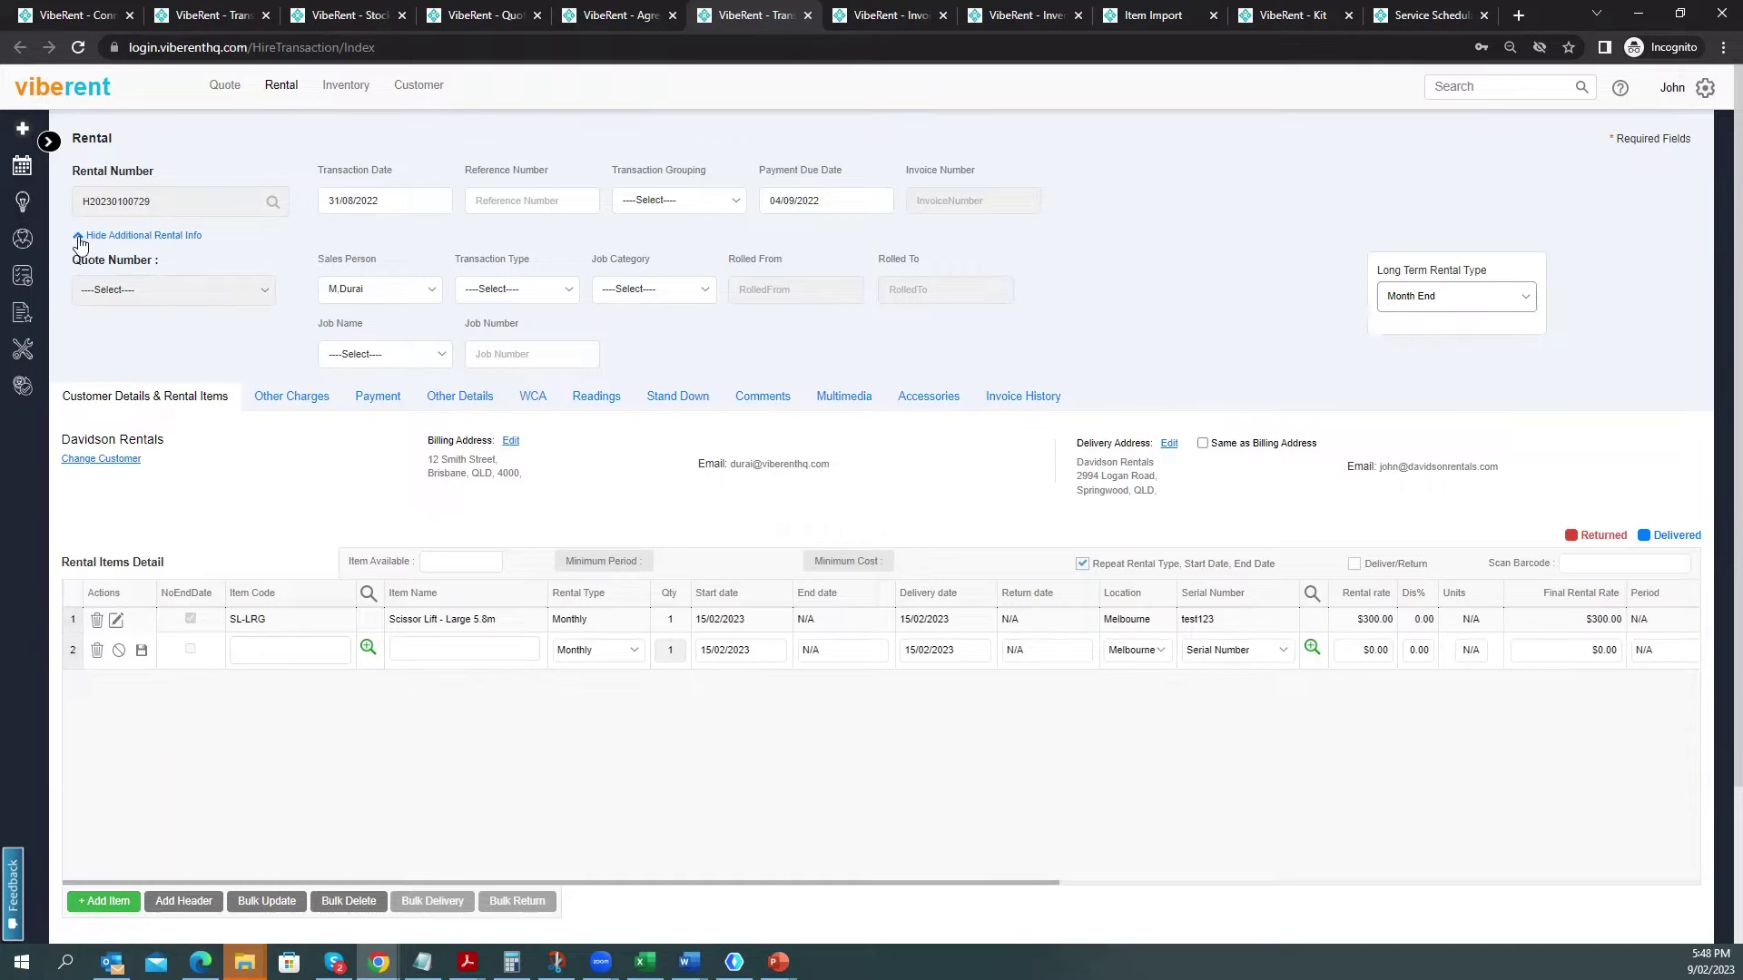
pyautogui.click(79, 240)
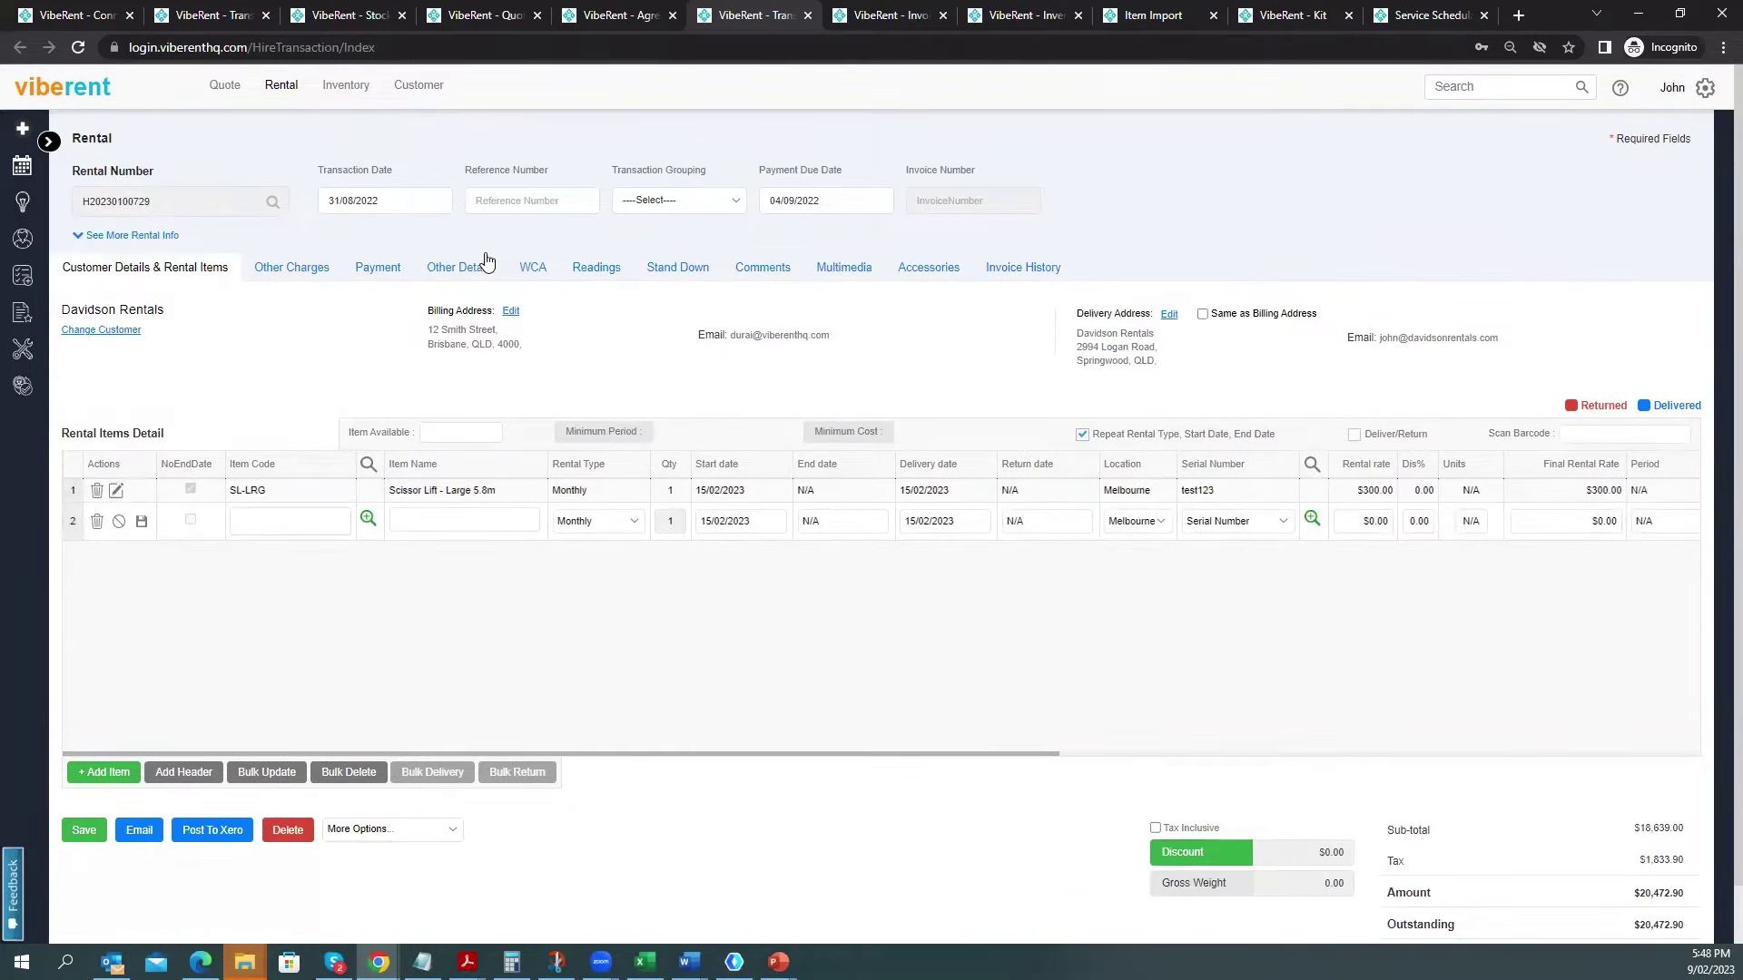
# Add the Installation custom charge to the rental's other charges and open the rental's invoice history.
pyautogui.click(300, 275)
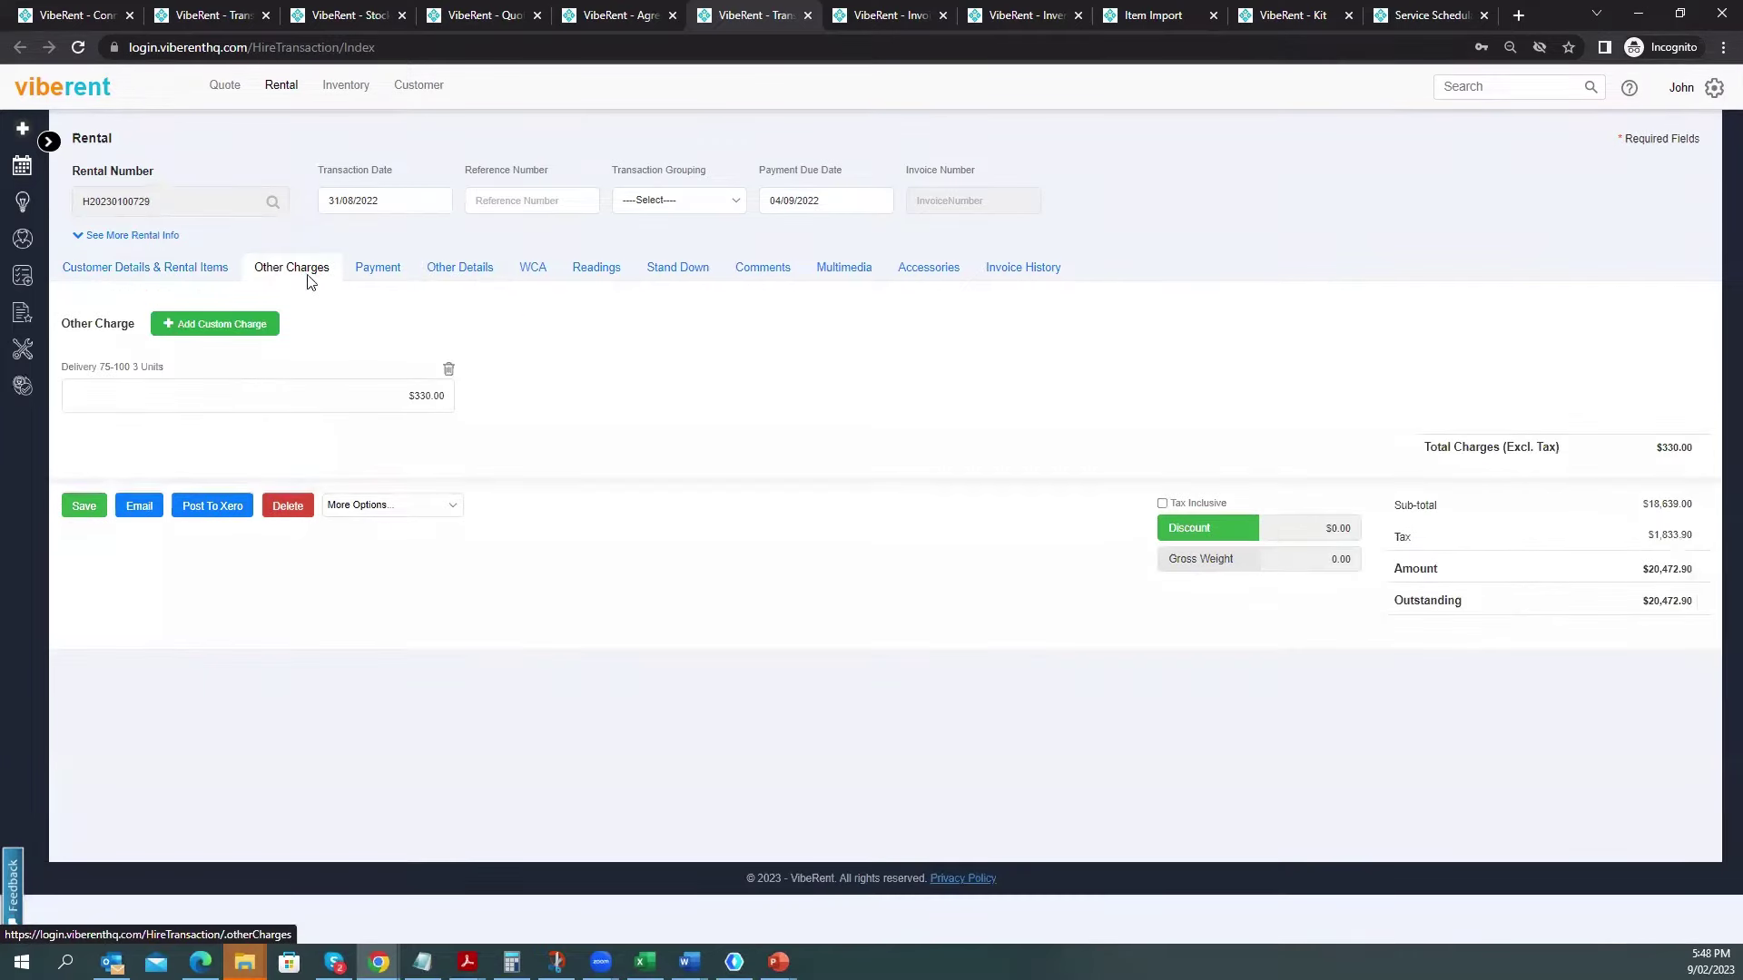
pyautogui.click(222, 324)
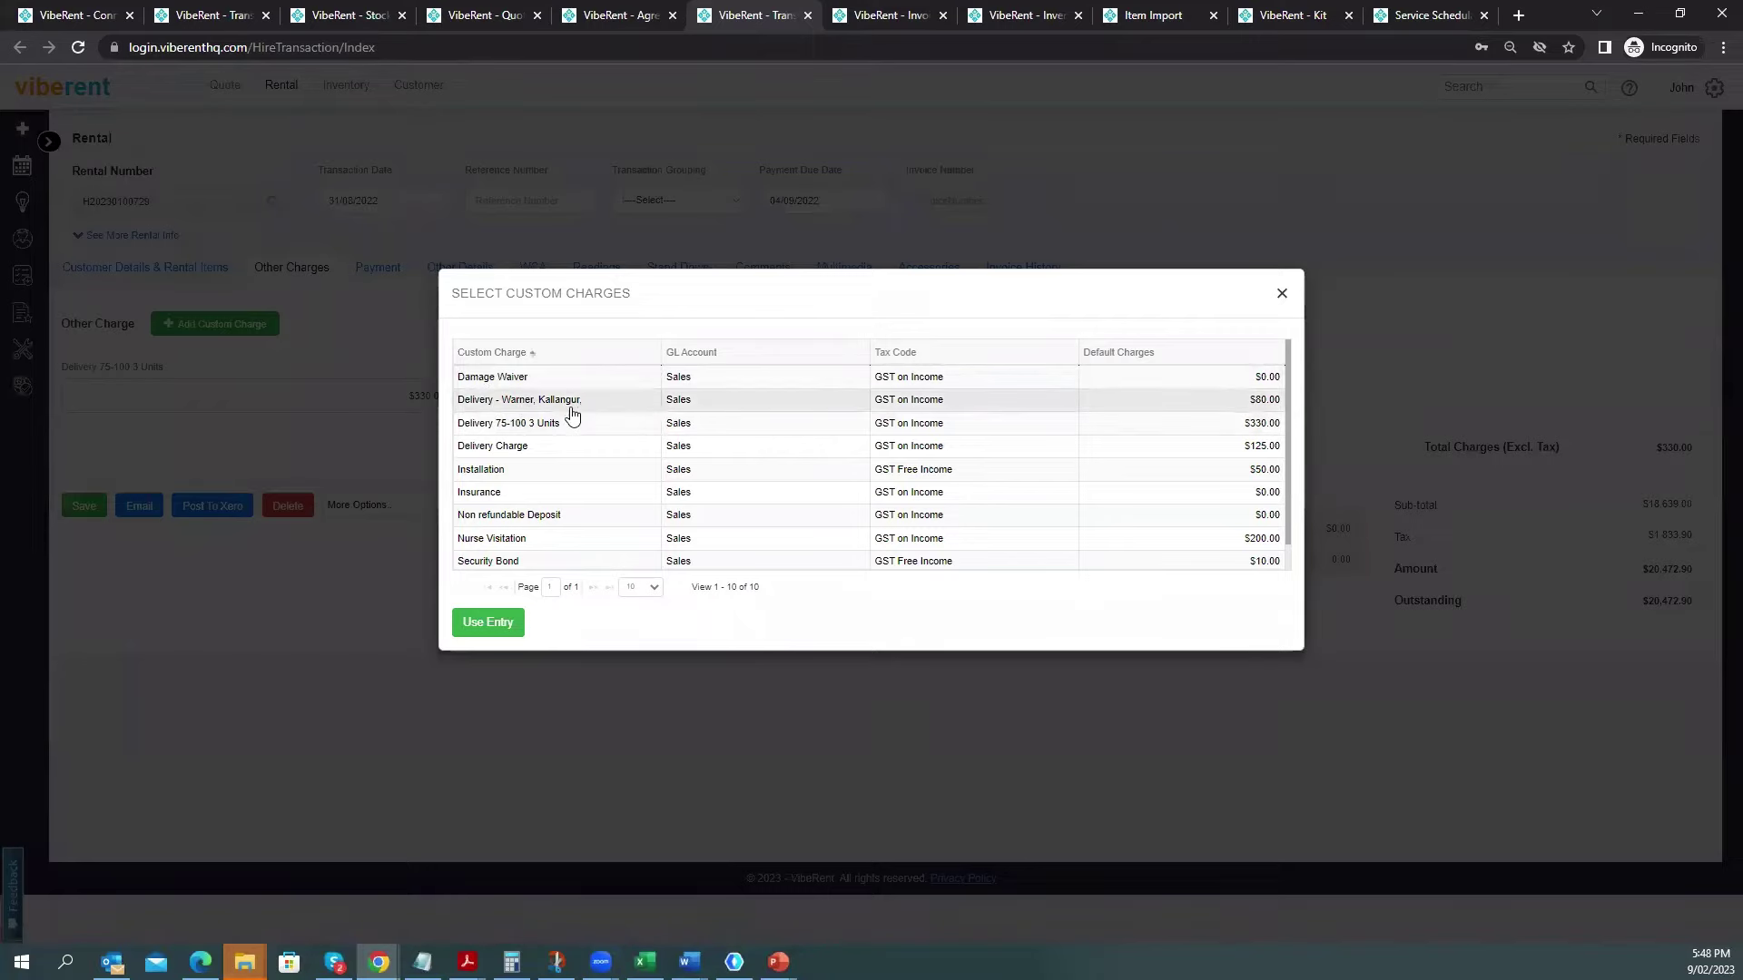
pyautogui.click(494, 476)
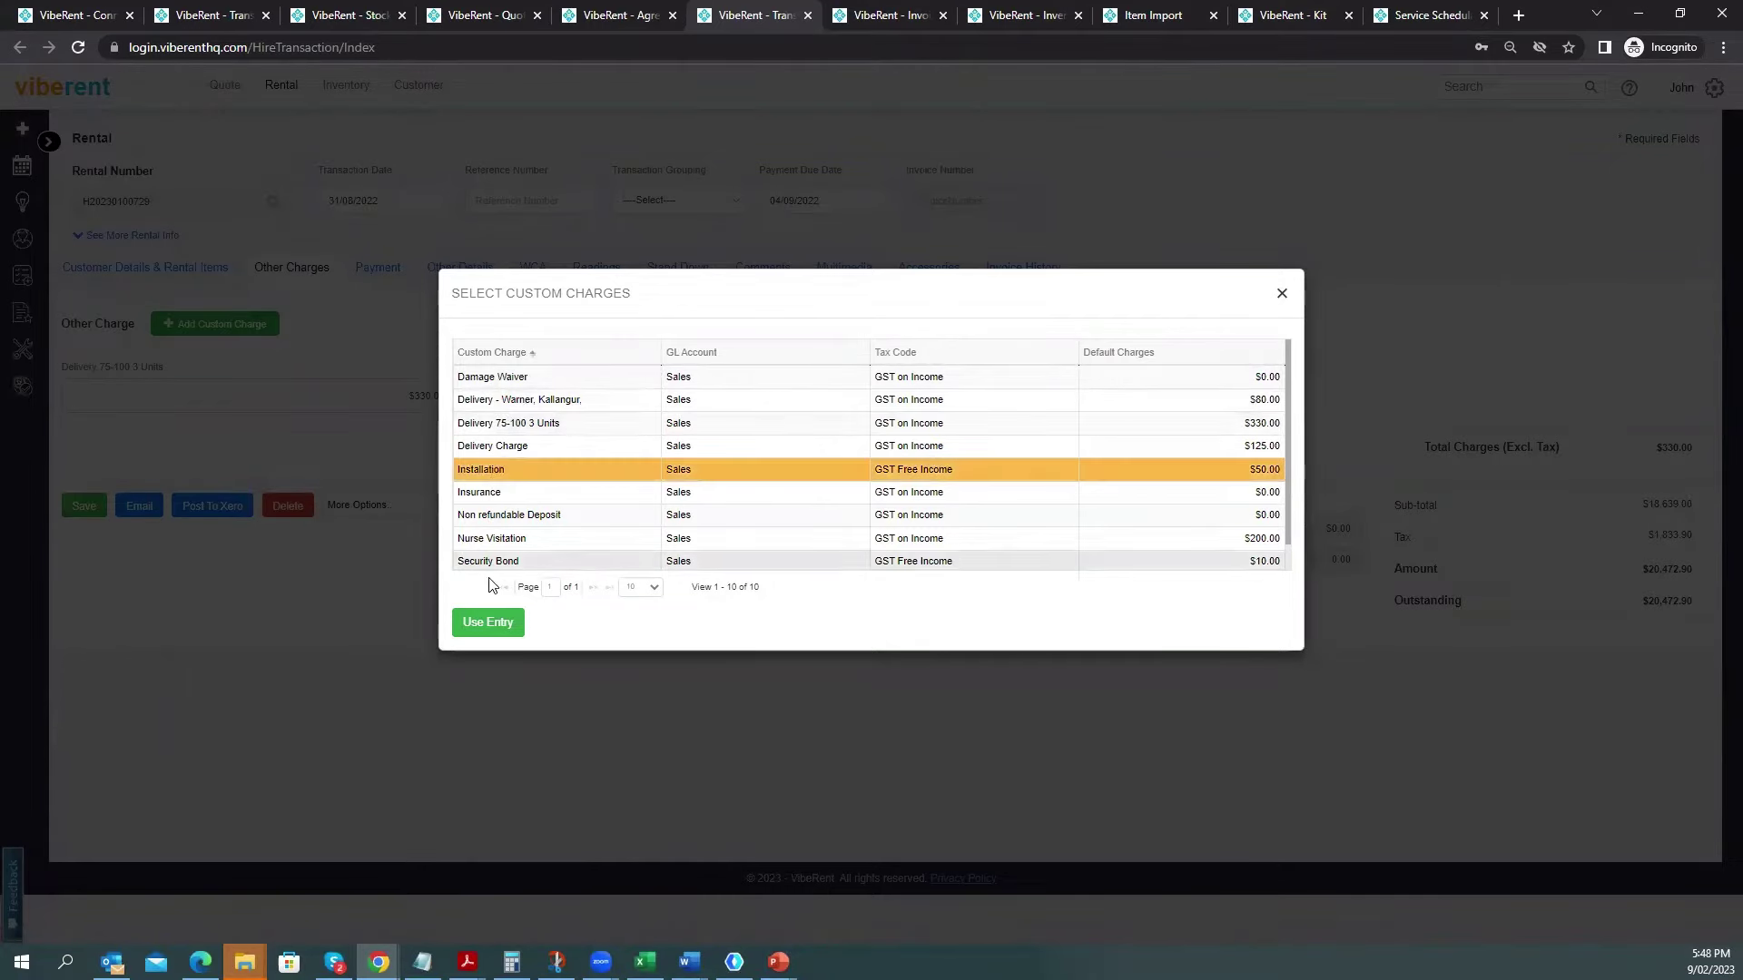
pyautogui.click(488, 622)
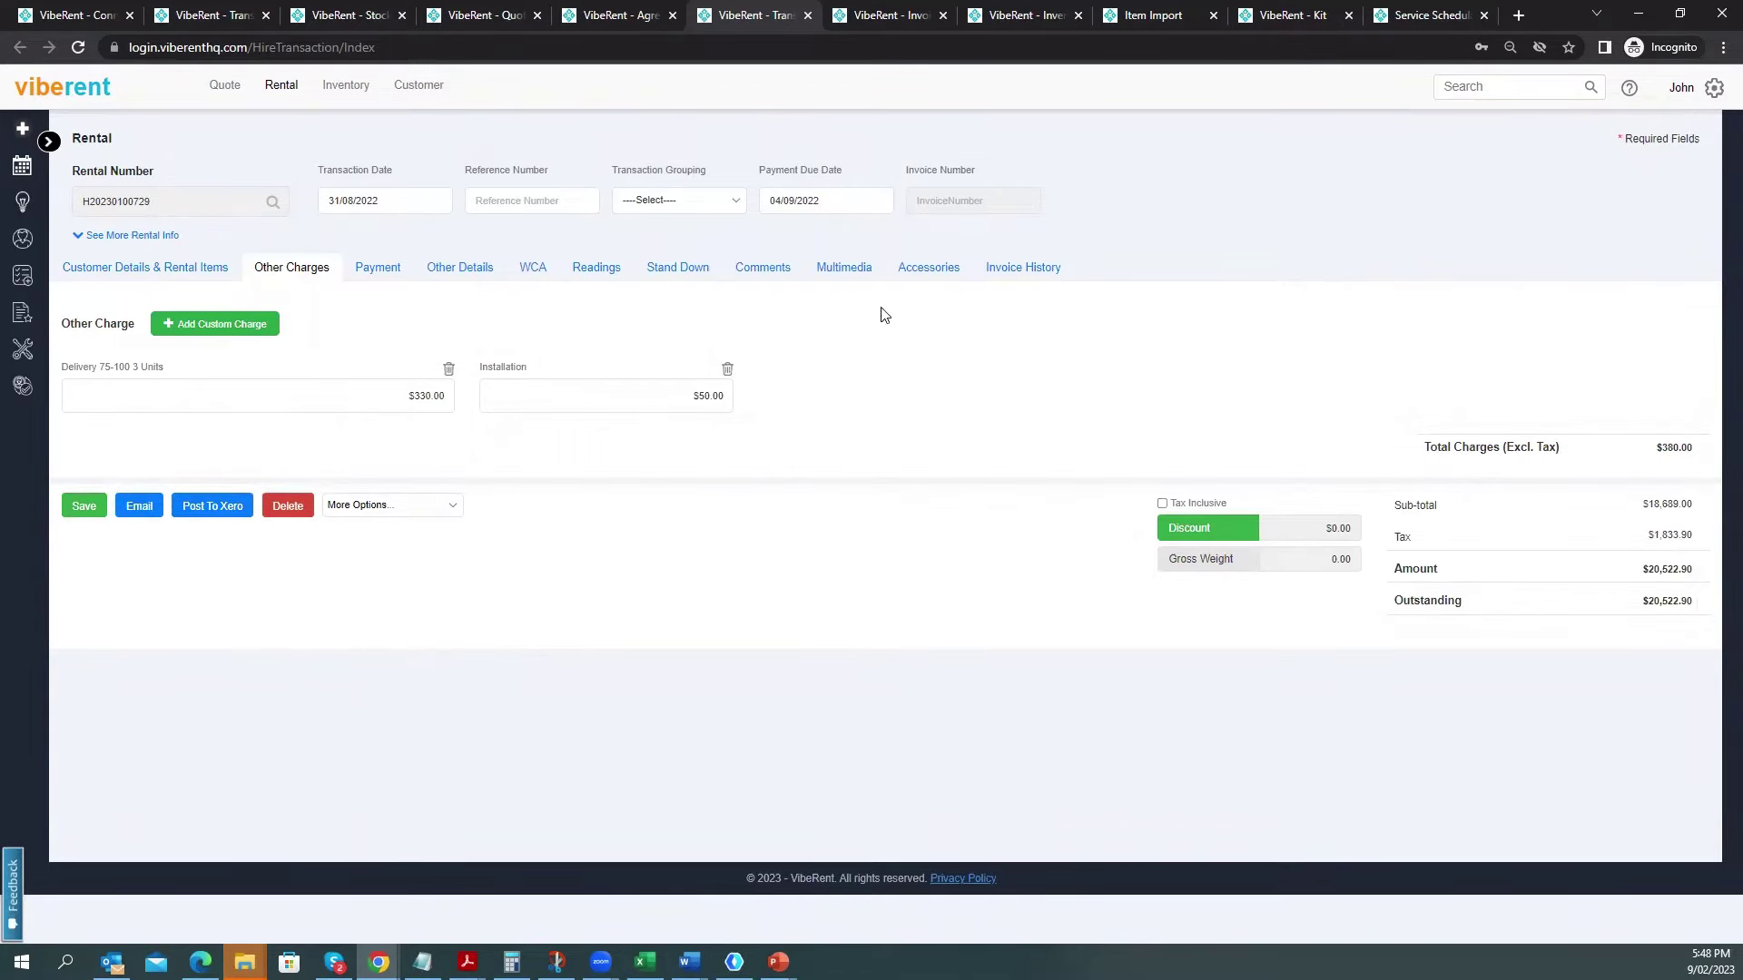
pyautogui.click(998, 275)
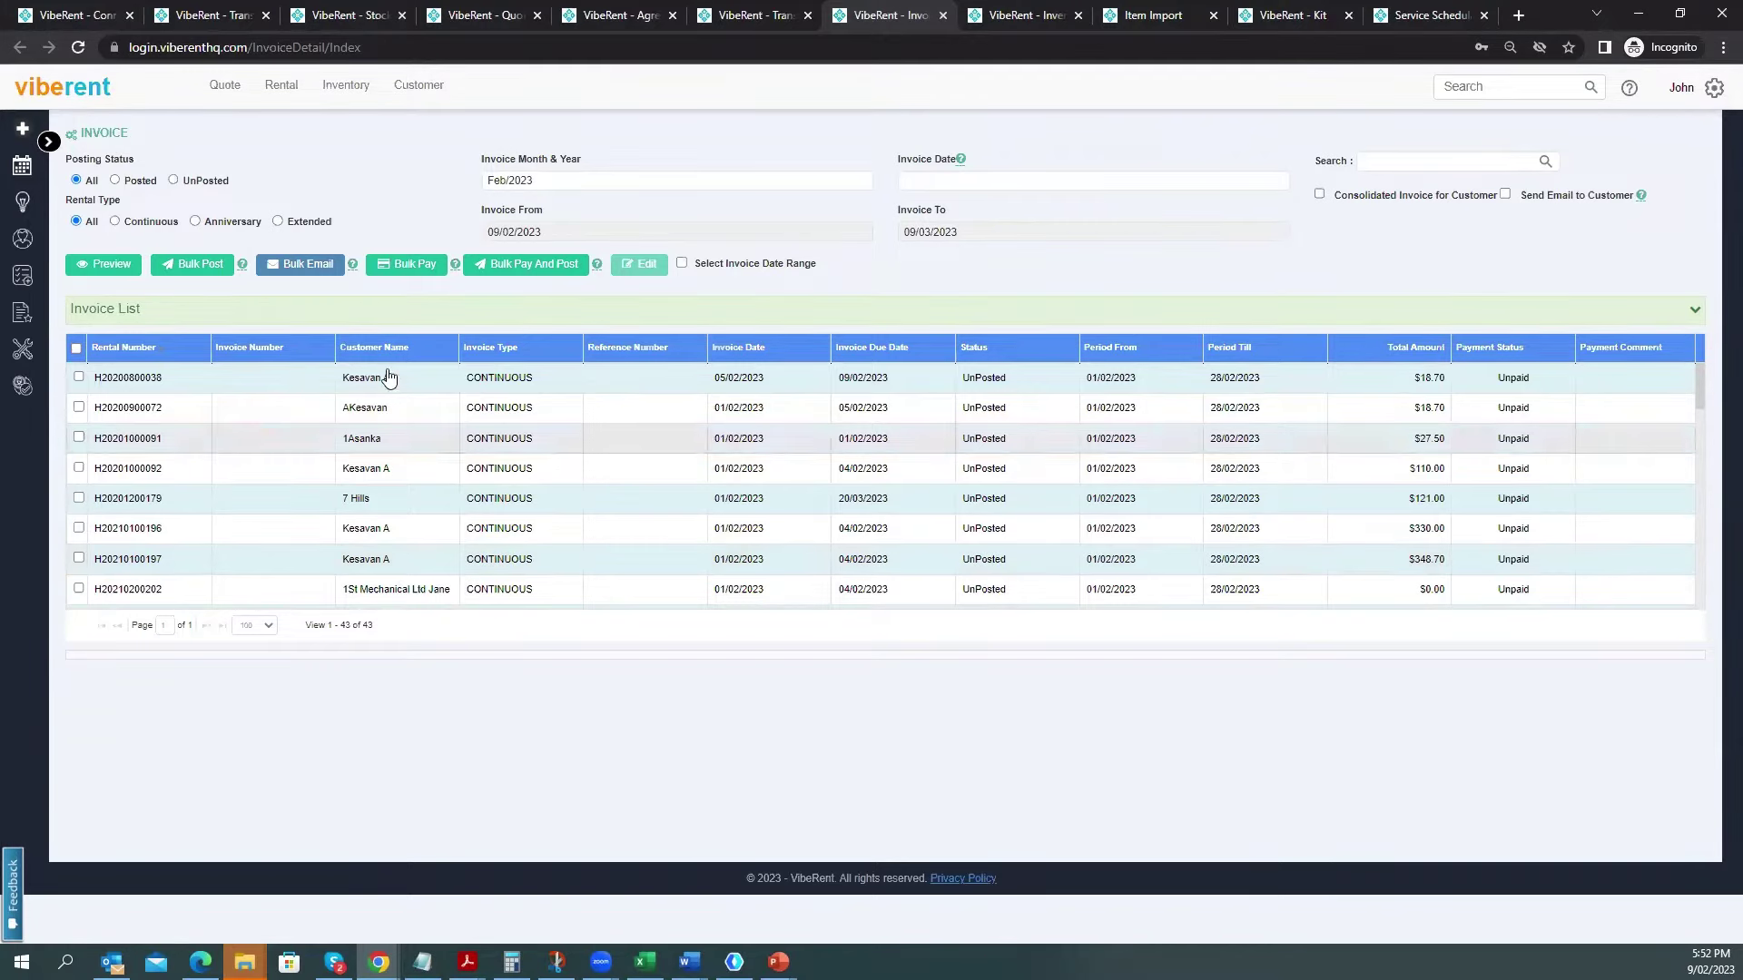
# Filter the Feb/2023 invoice list to unposted invoices and select all of them.
pyautogui.click(174, 181)
pyautogui.click(78, 377)
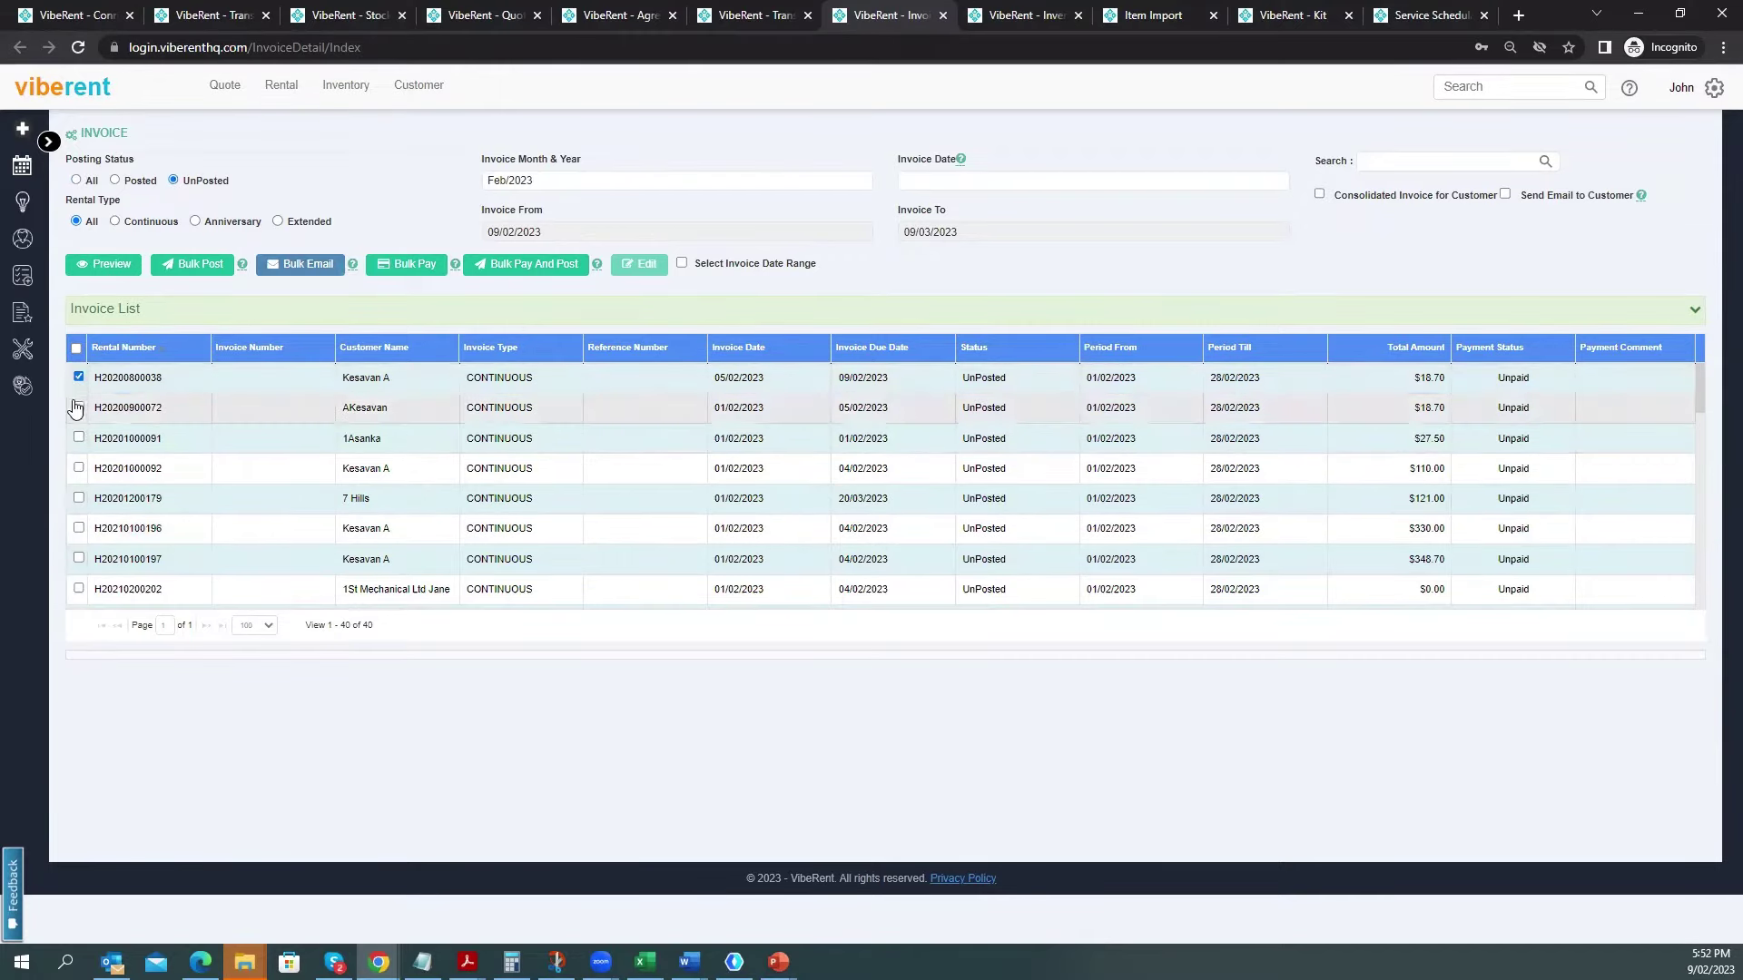
pyautogui.click(78, 407)
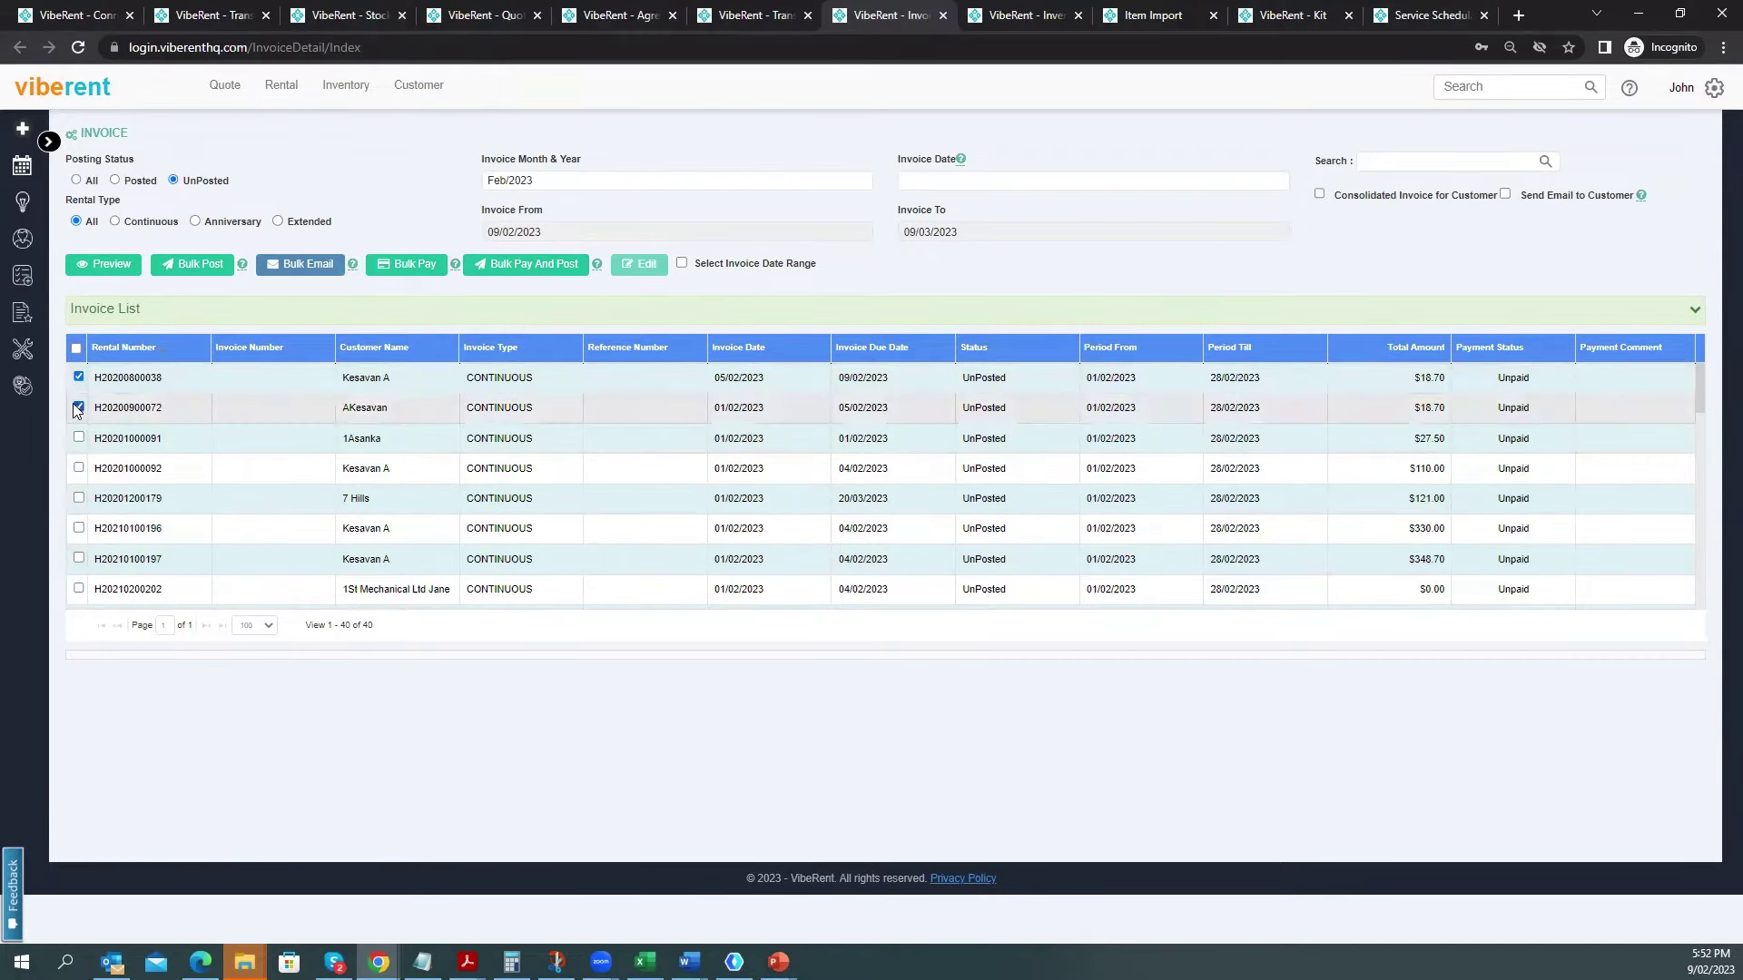
pyautogui.click(78, 348)
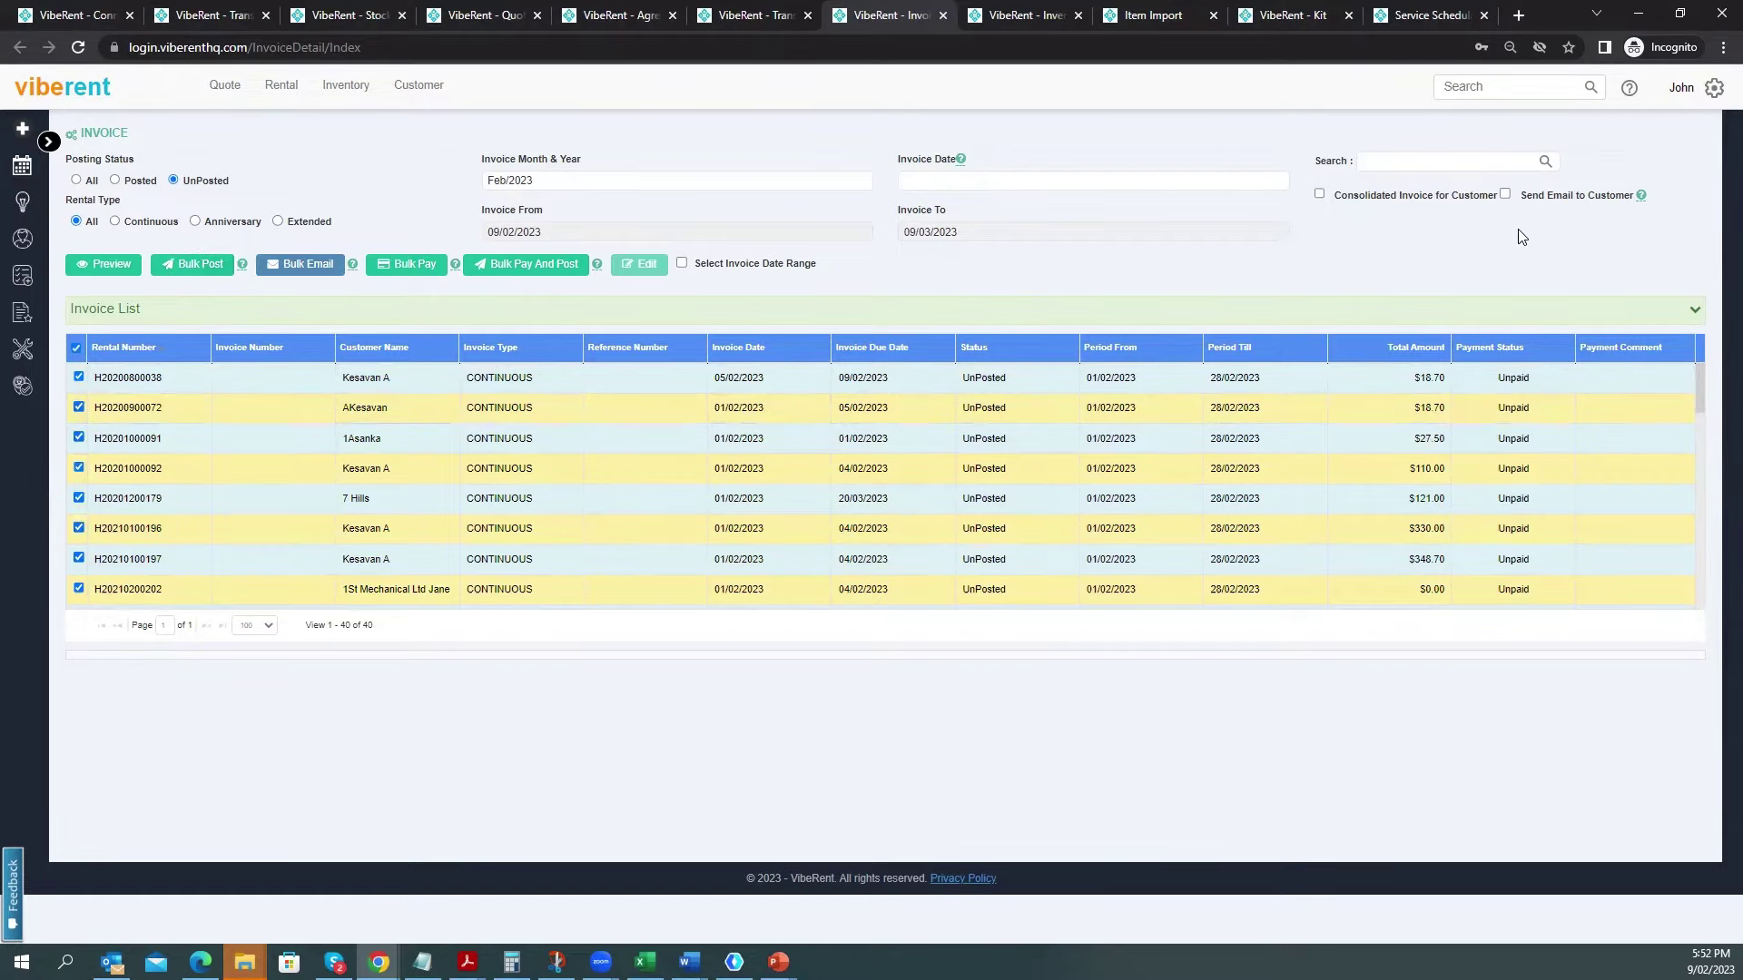
# Enable sending the selected invoices to customers by email, showing the tax invoice and using the Invoice email template.
pyautogui.click(1505, 194)
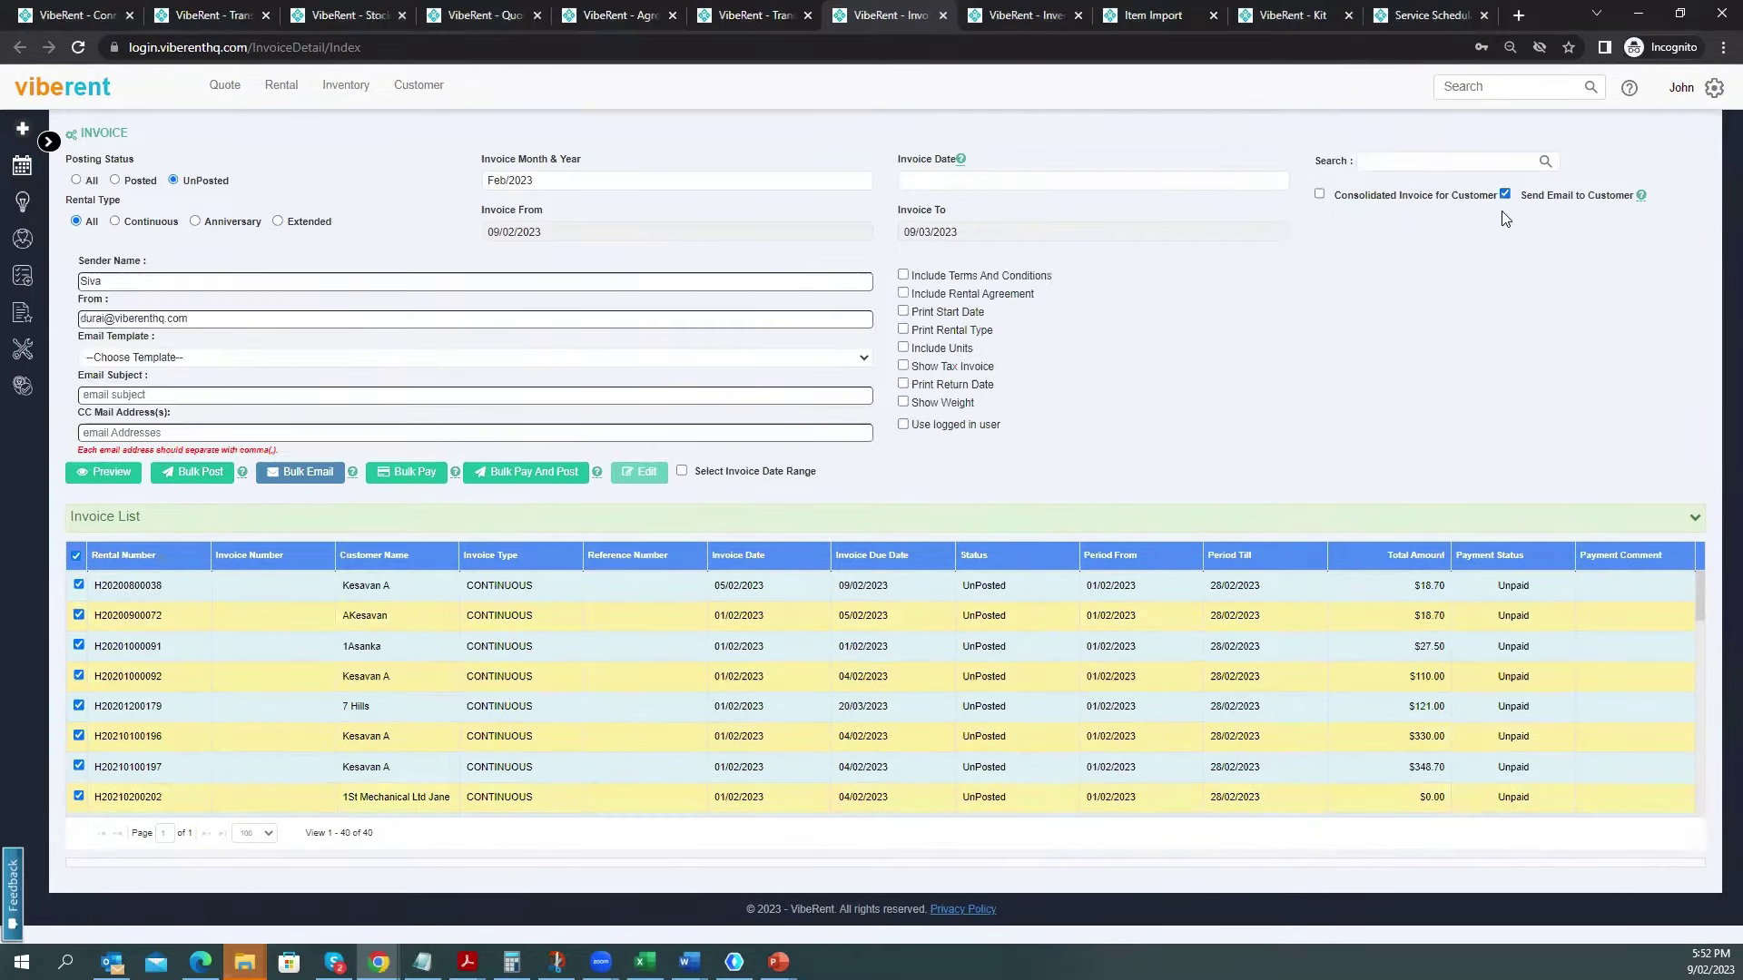
pyautogui.click(902, 366)
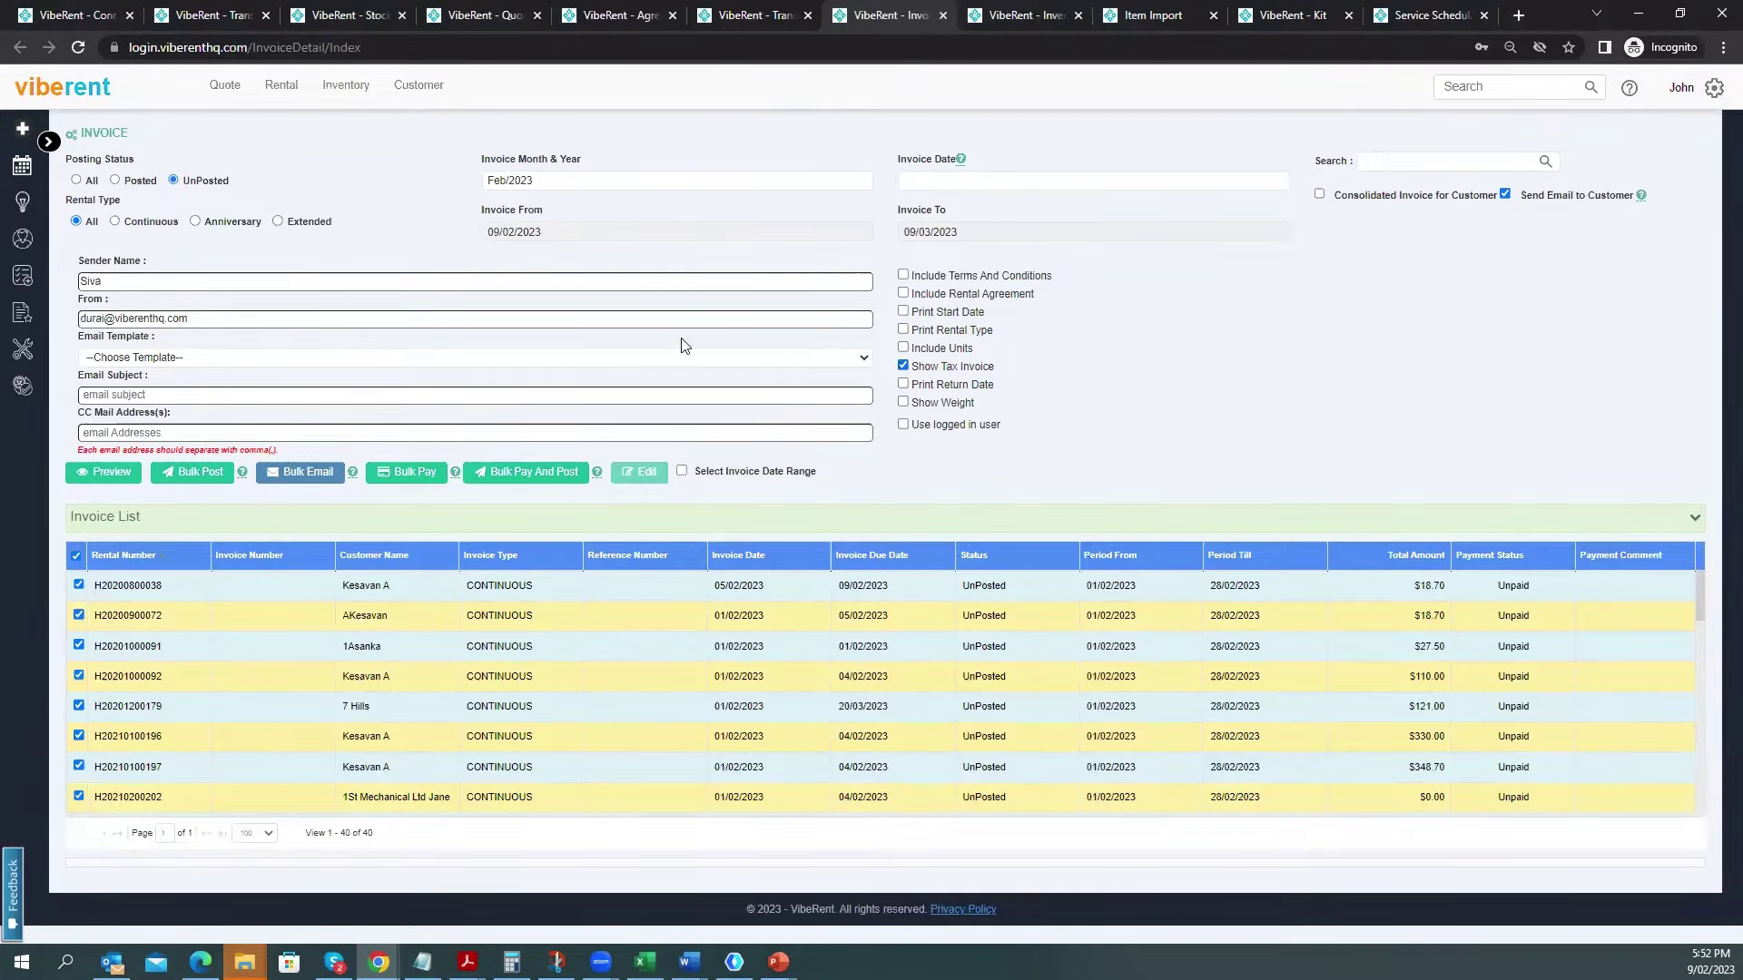
pyautogui.click(173, 356)
pyautogui.click(140, 469)
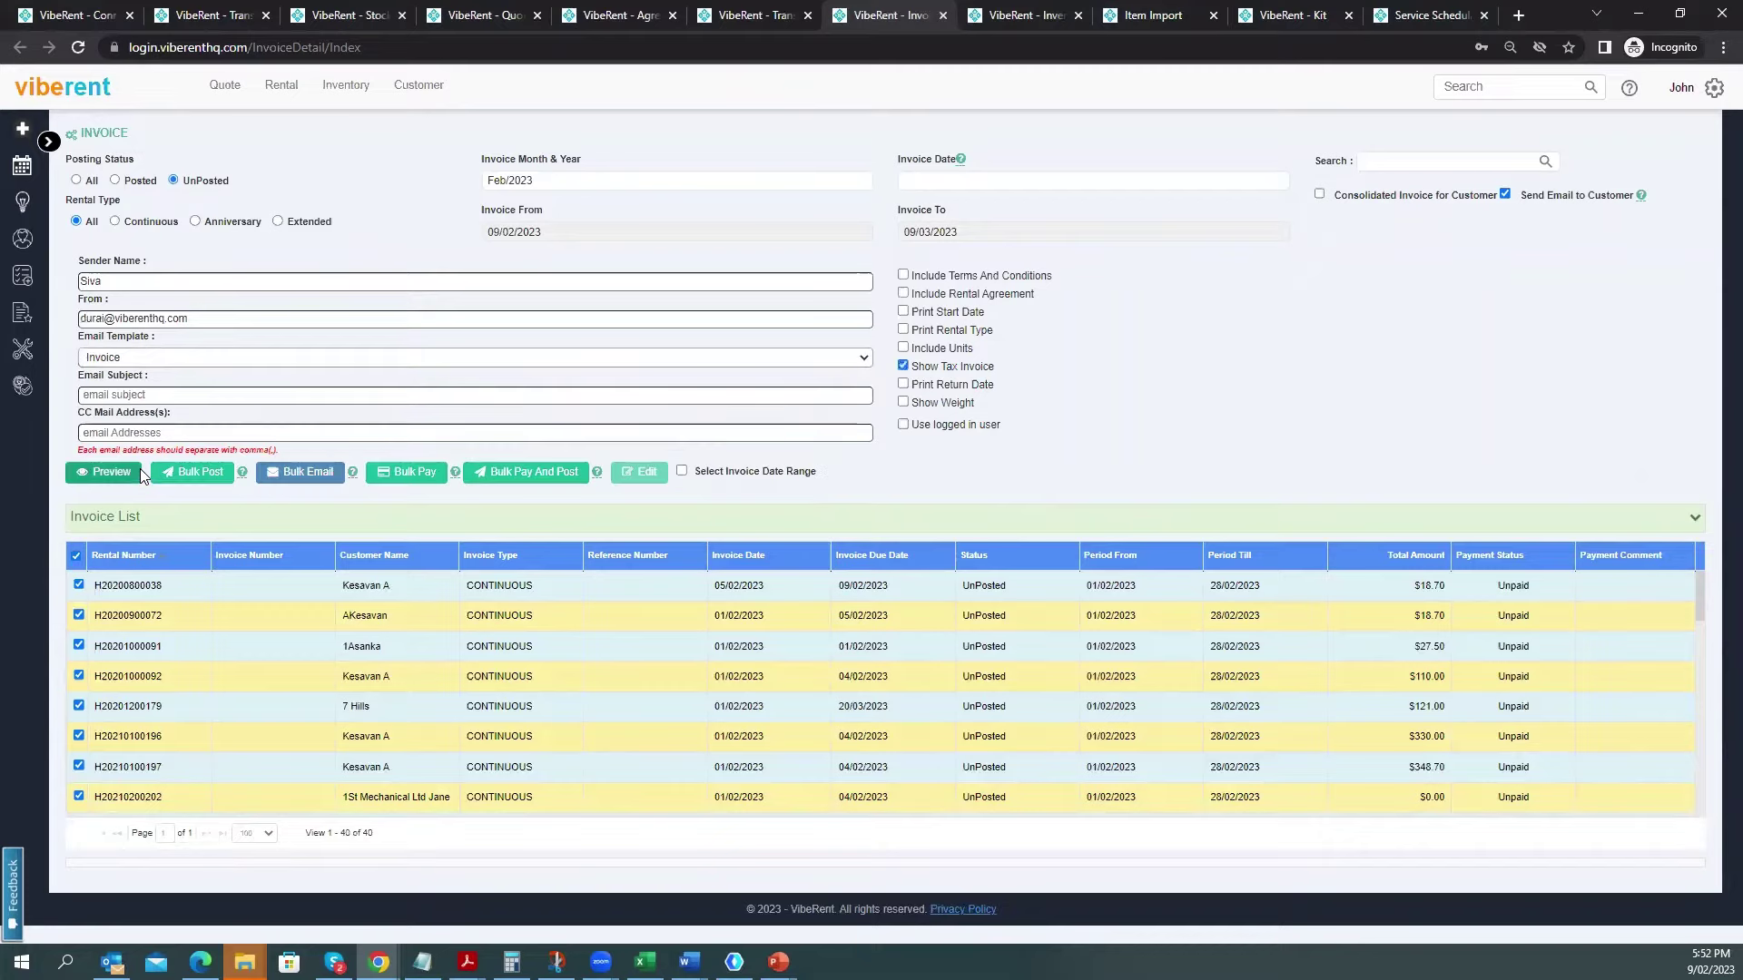
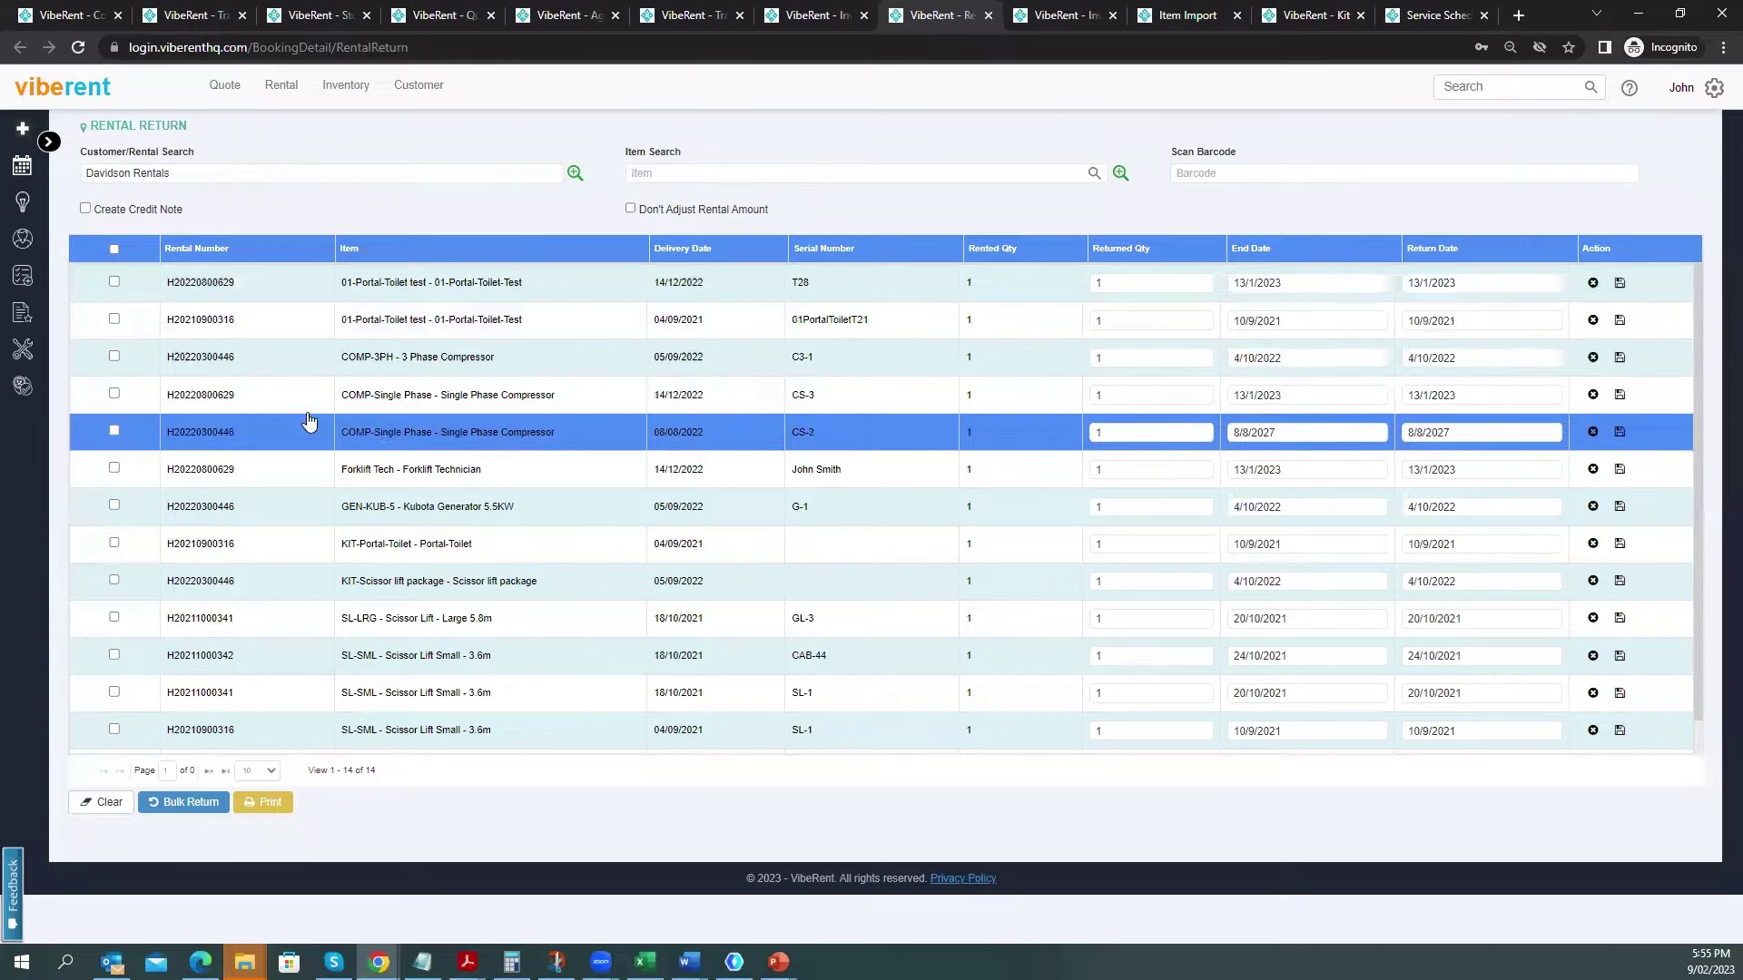
# Select the portal toilet T28, 3 Phase Compressor C3-1 and Single Phase Compressor CS-2 lines for return by Davidson Rentals.
pyautogui.click(1099, 334)
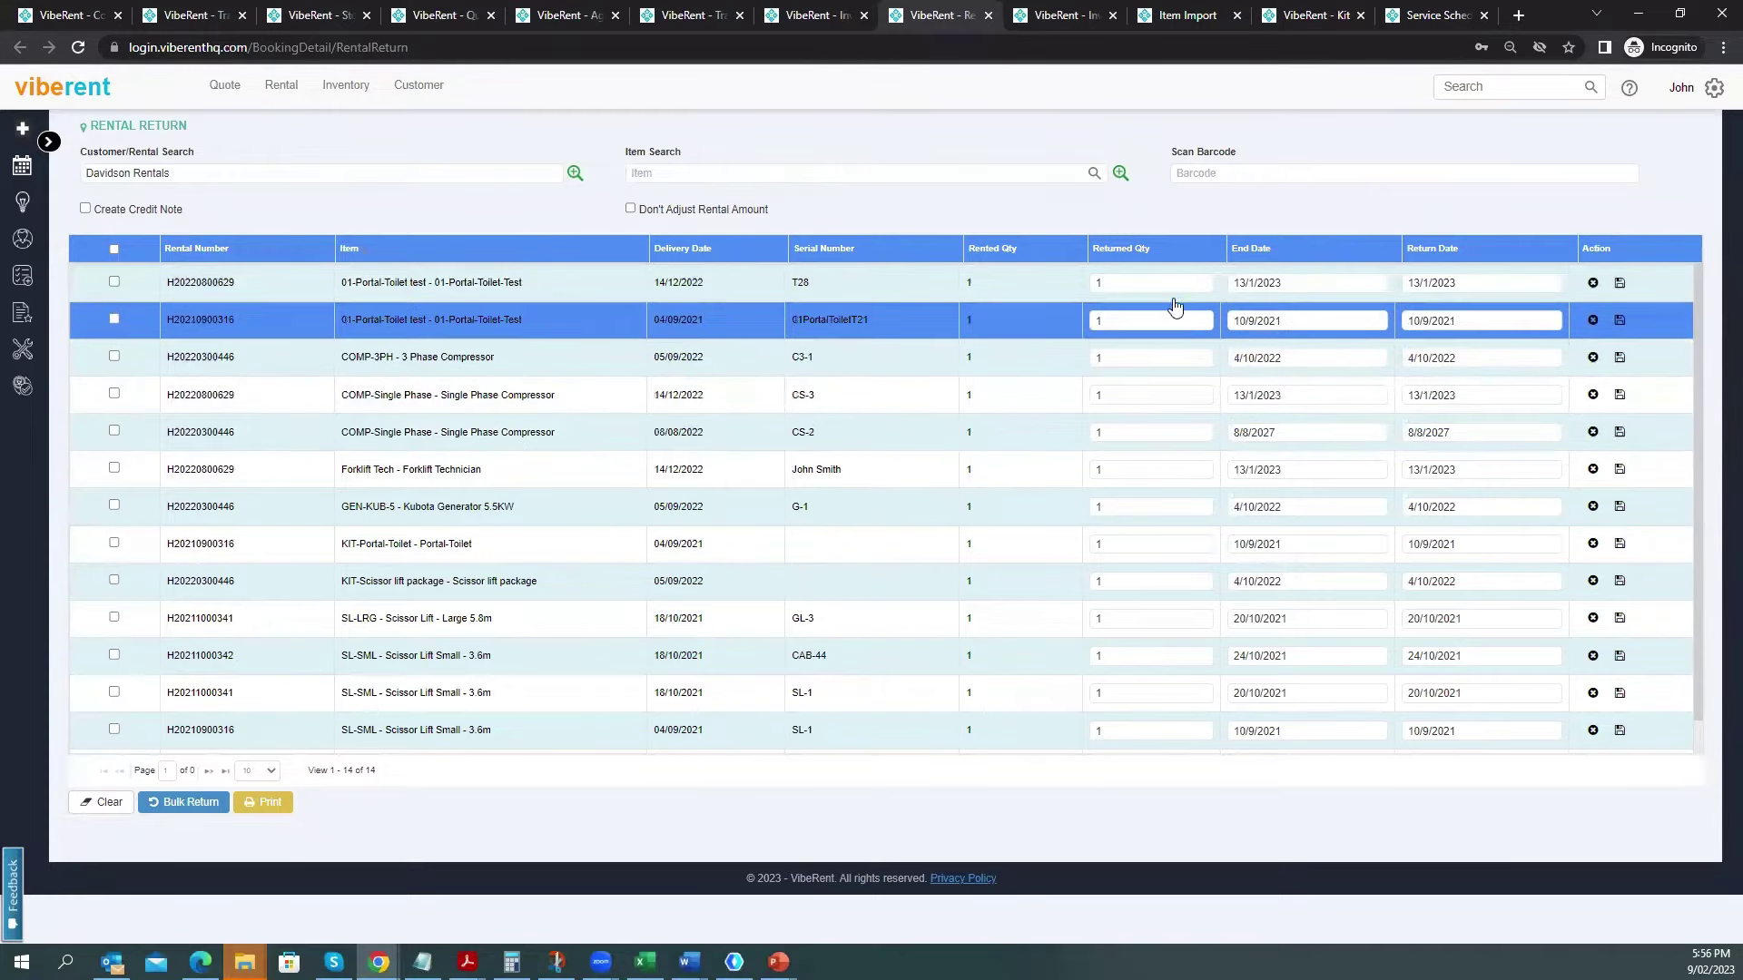
pyautogui.click(1289, 288)
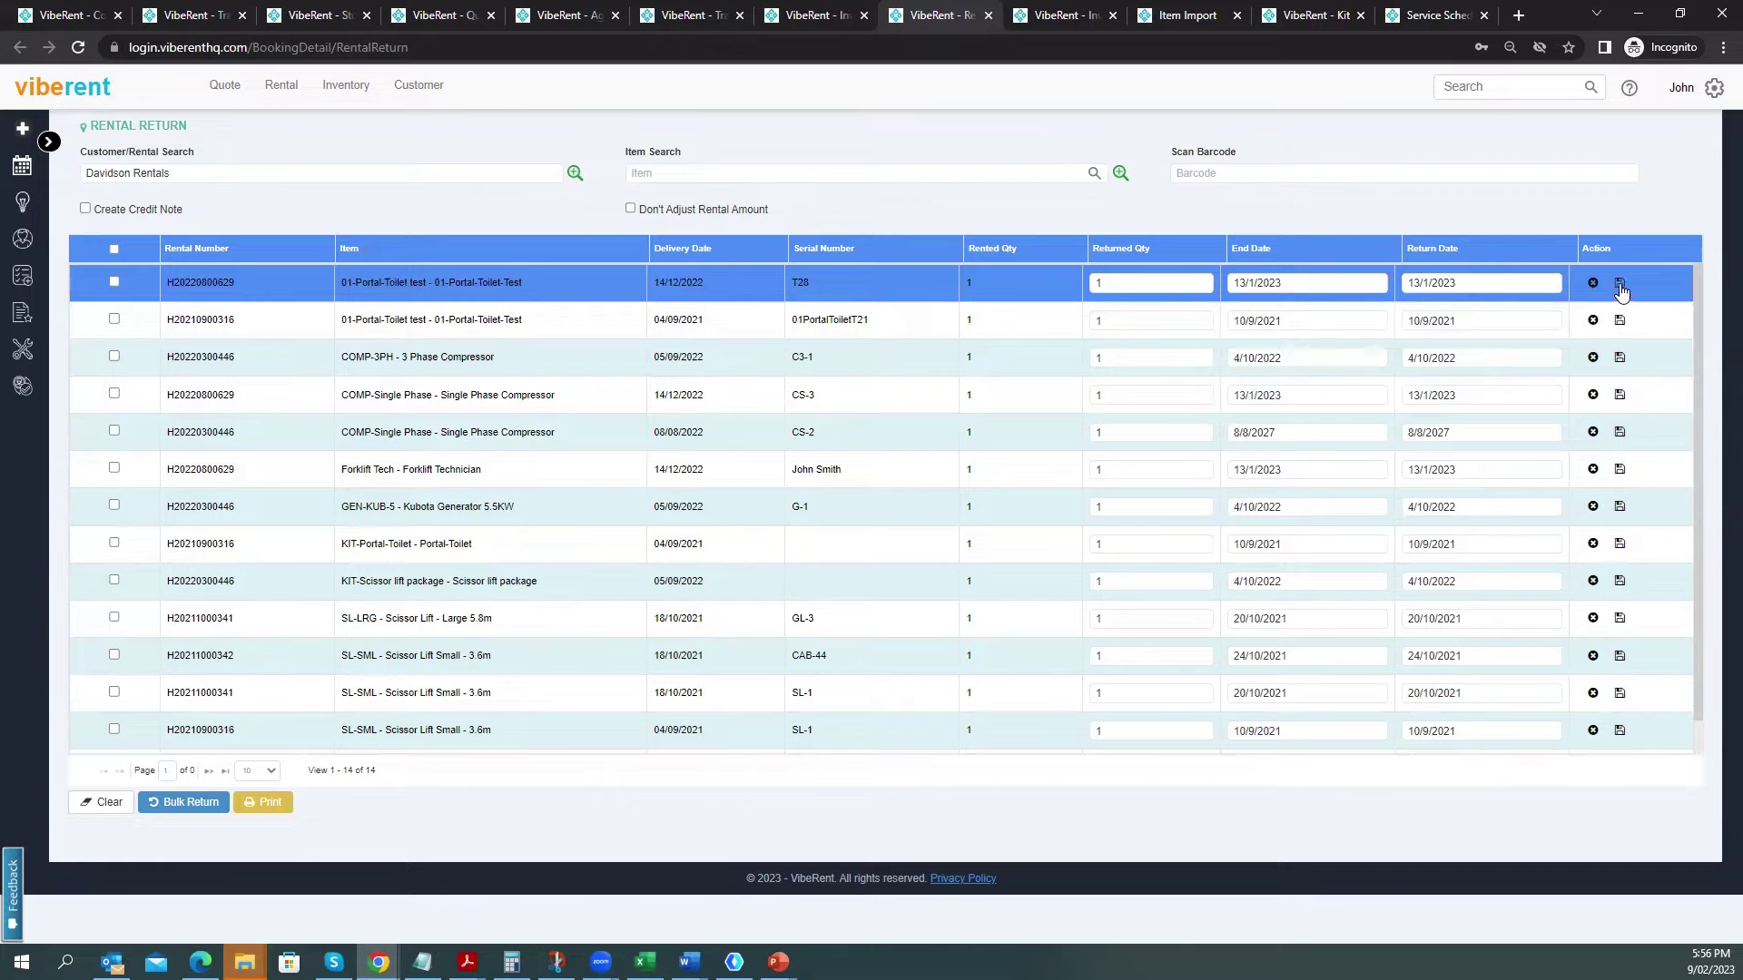
pyautogui.click(114, 284)
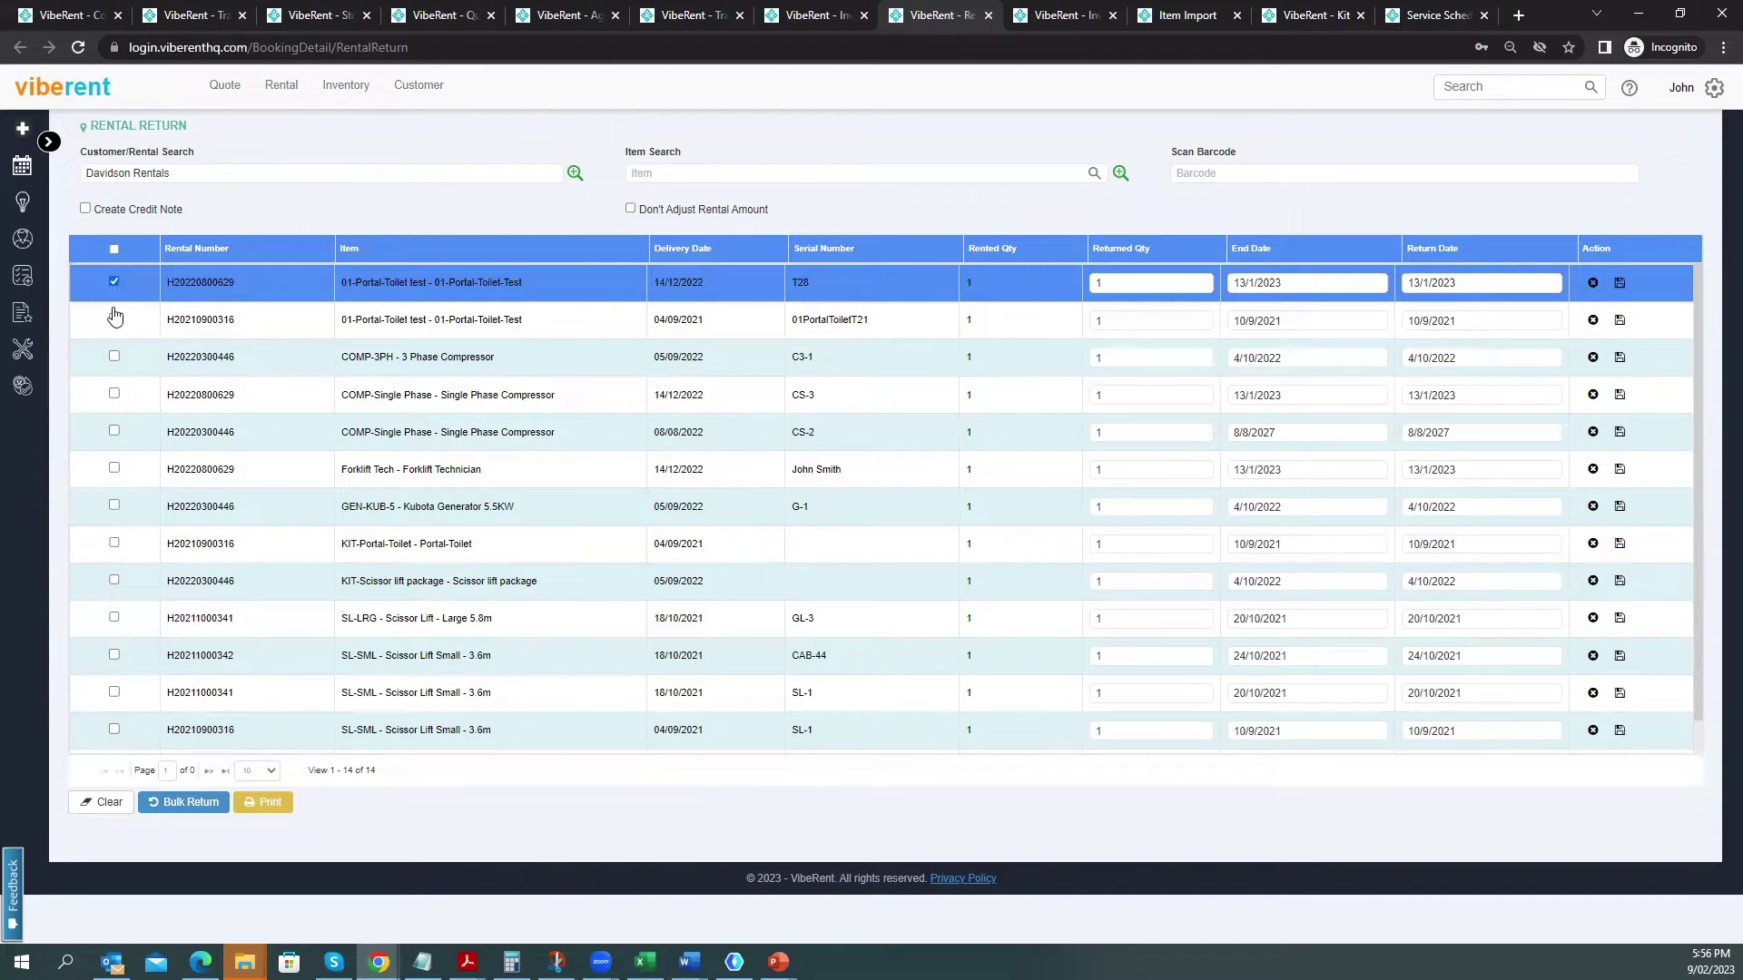
pyautogui.click(114, 357)
pyautogui.click(113, 431)
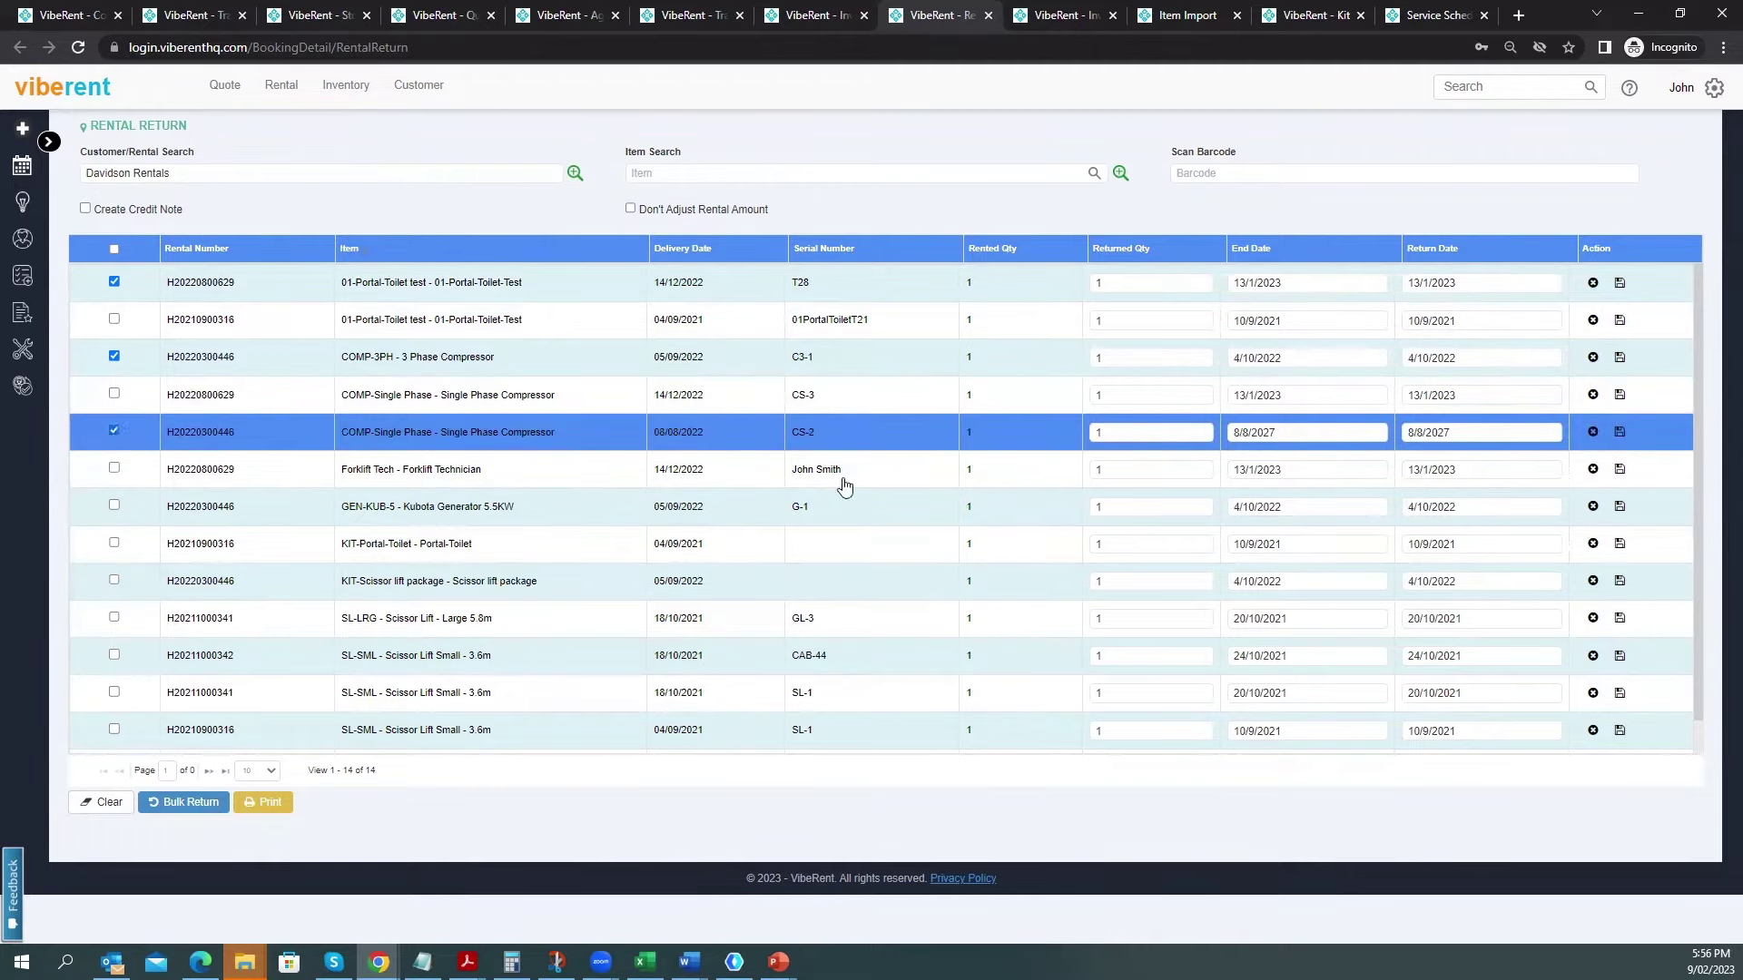
# Set the end date of the Single Phase Compressor CS-2 return line to 10 February 2023.
pyautogui.click(1275, 435)
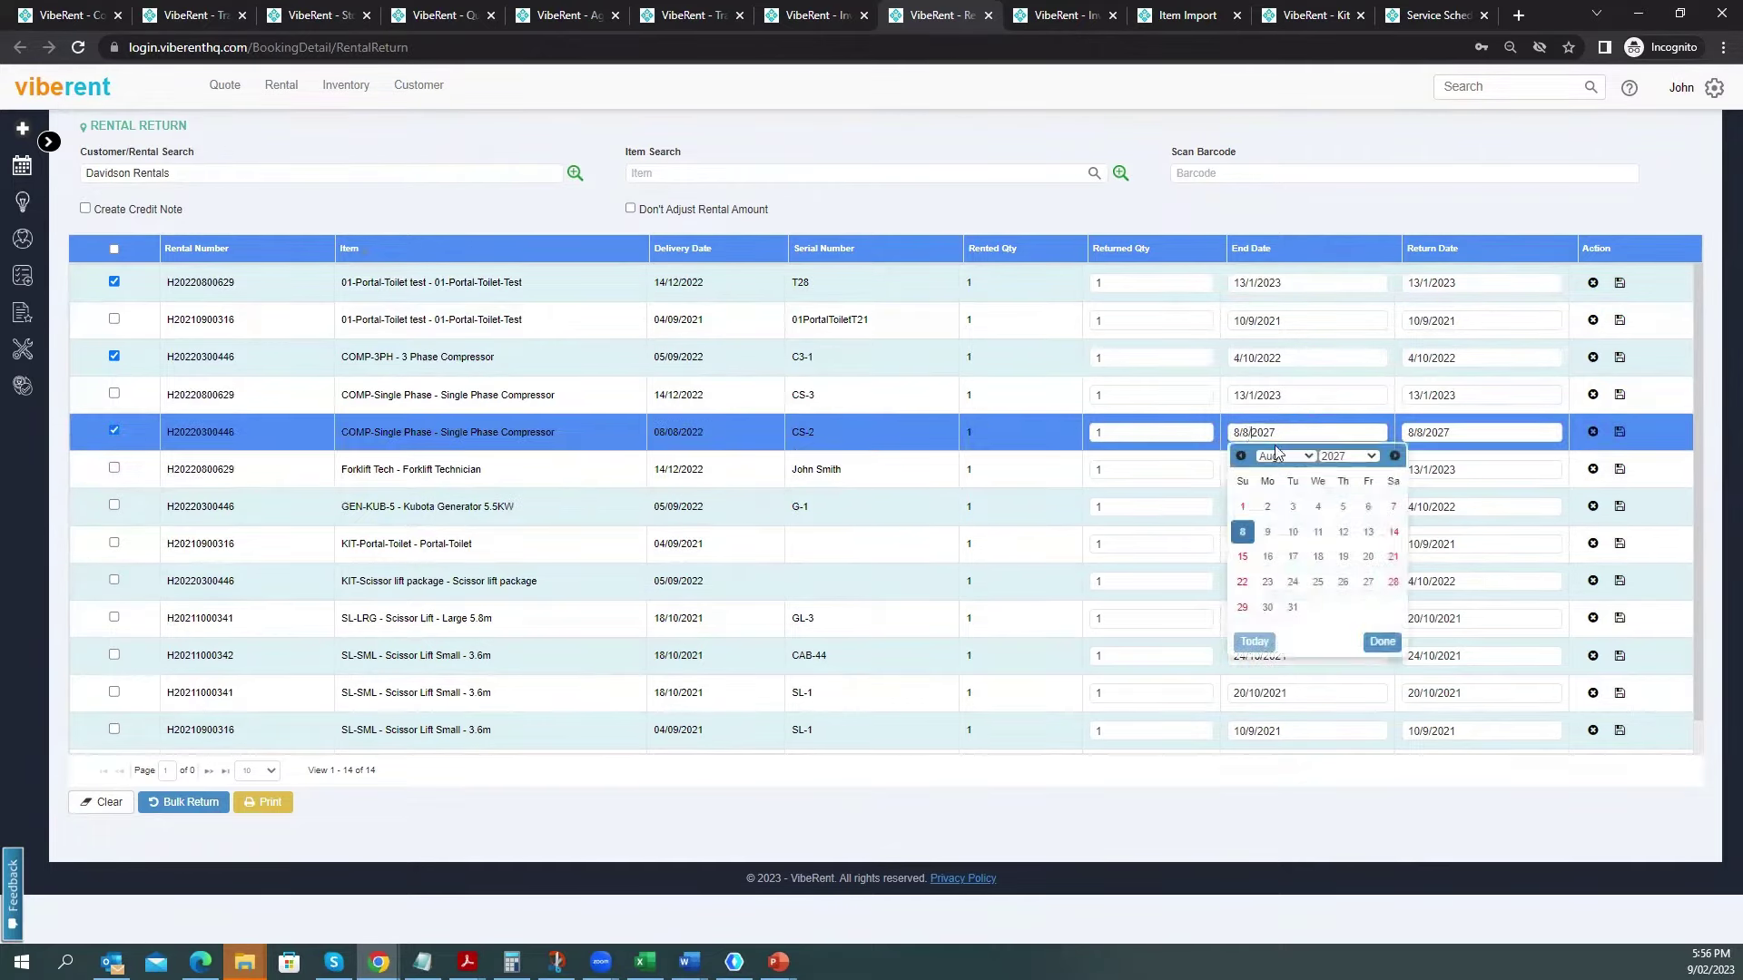
pyautogui.click(1347, 455)
pyautogui.click(1340, 555)
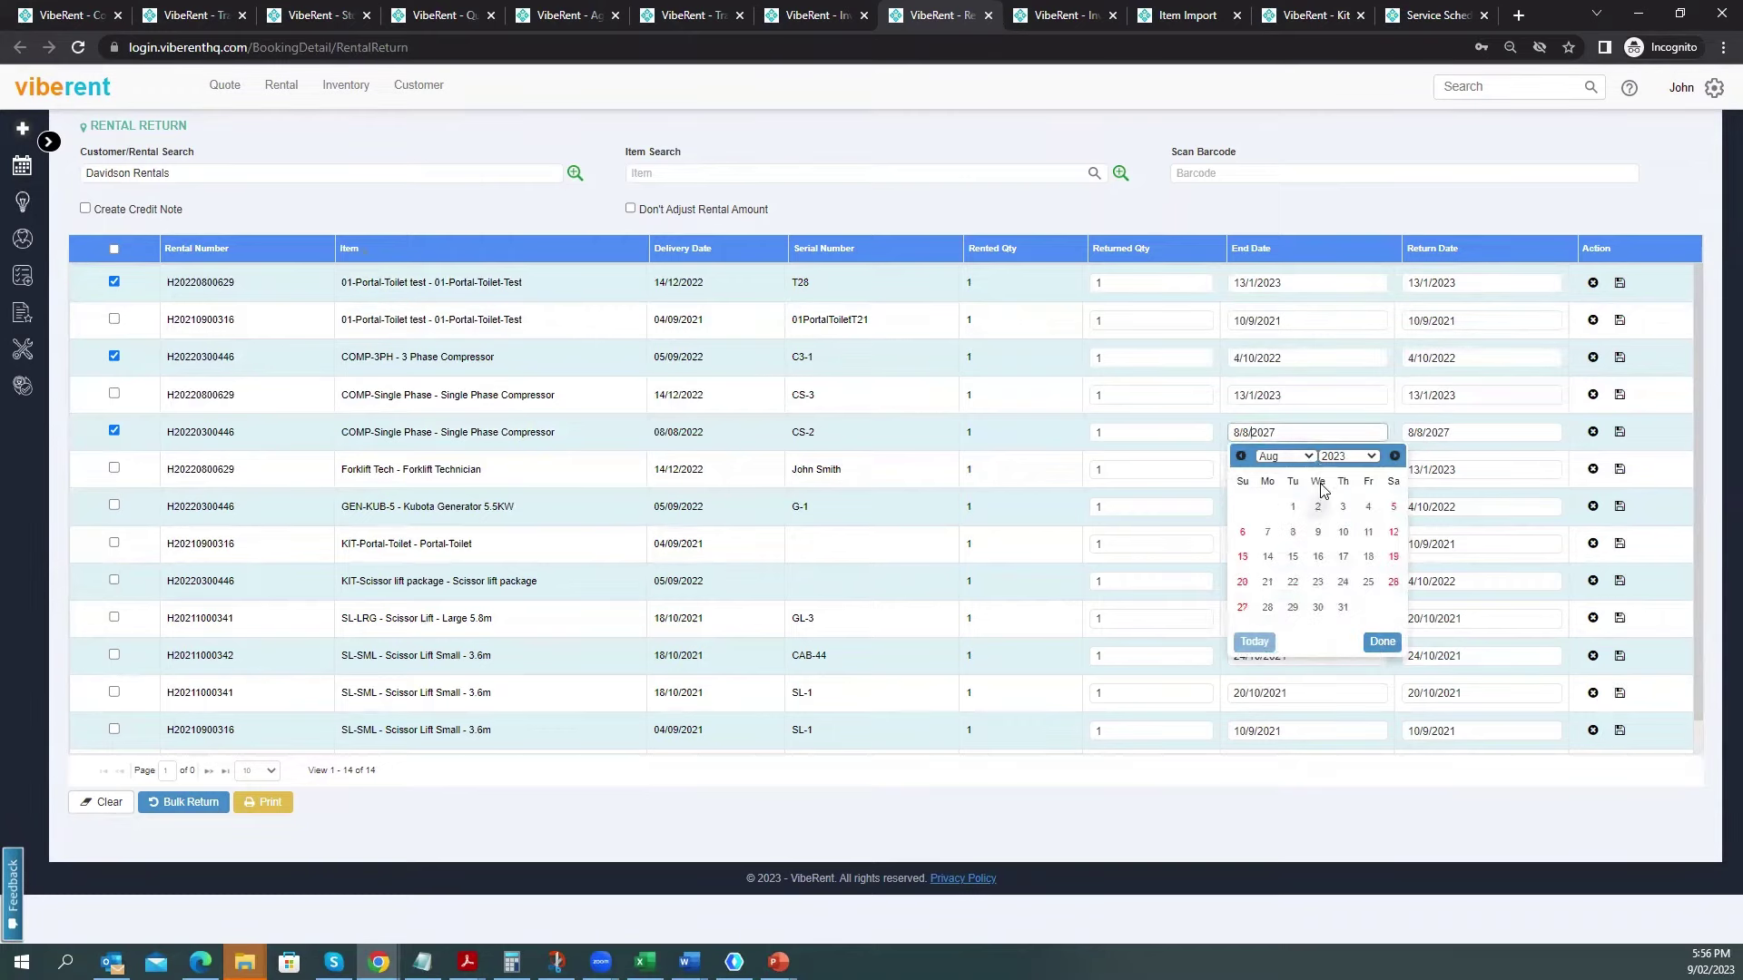
pyautogui.click(1311, 456)
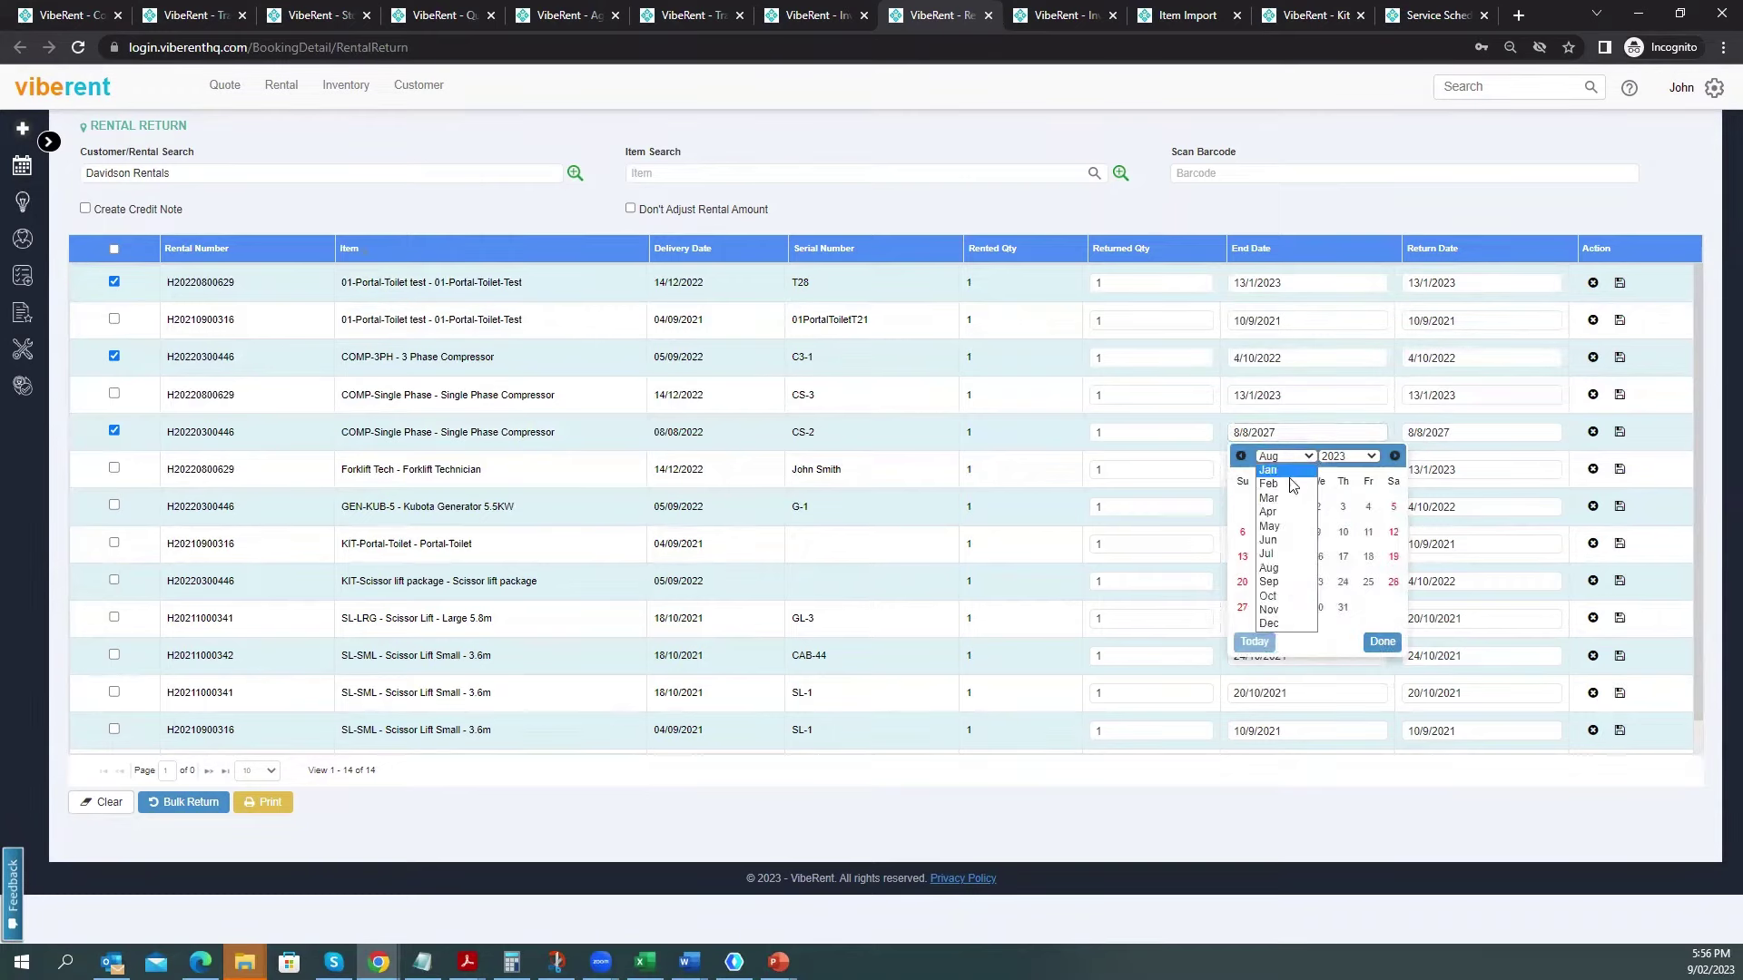
pyautogui.click(1289, 484)
pyautogui.click(1364, 533)
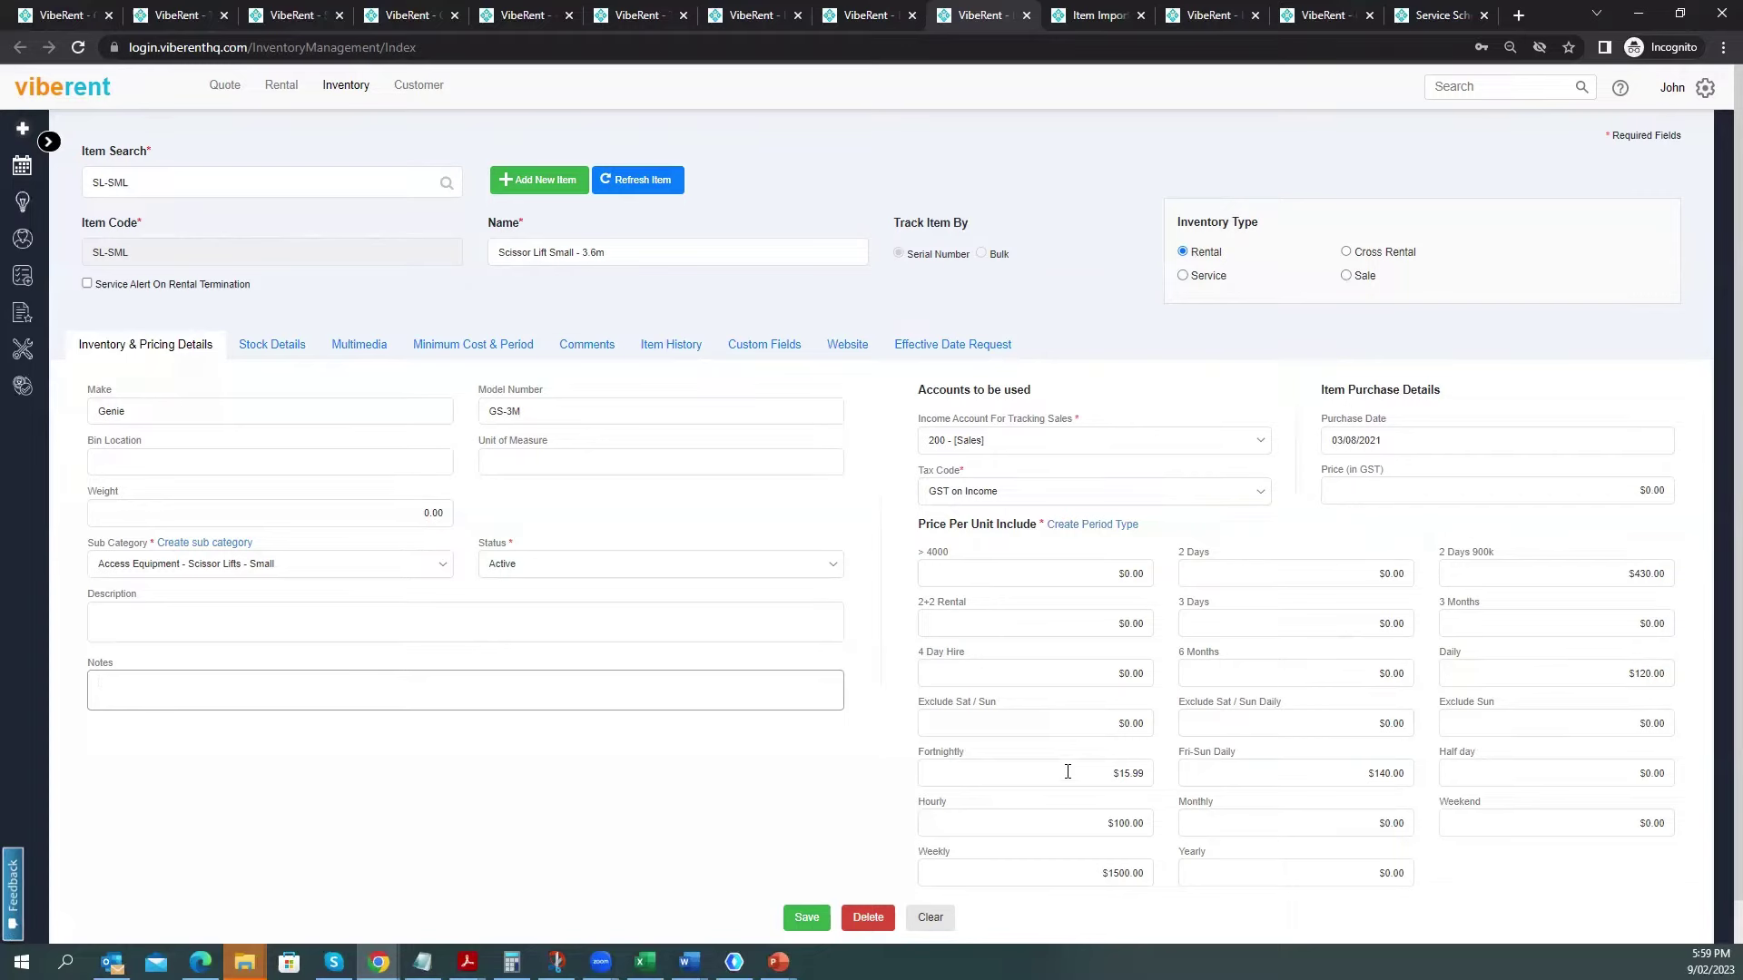
# Open serial number SL-1 in the Scissor Lift Small stock details and enable reading tracking on rental with reading type Machine Hours.
pyautogui.click(272, 344)
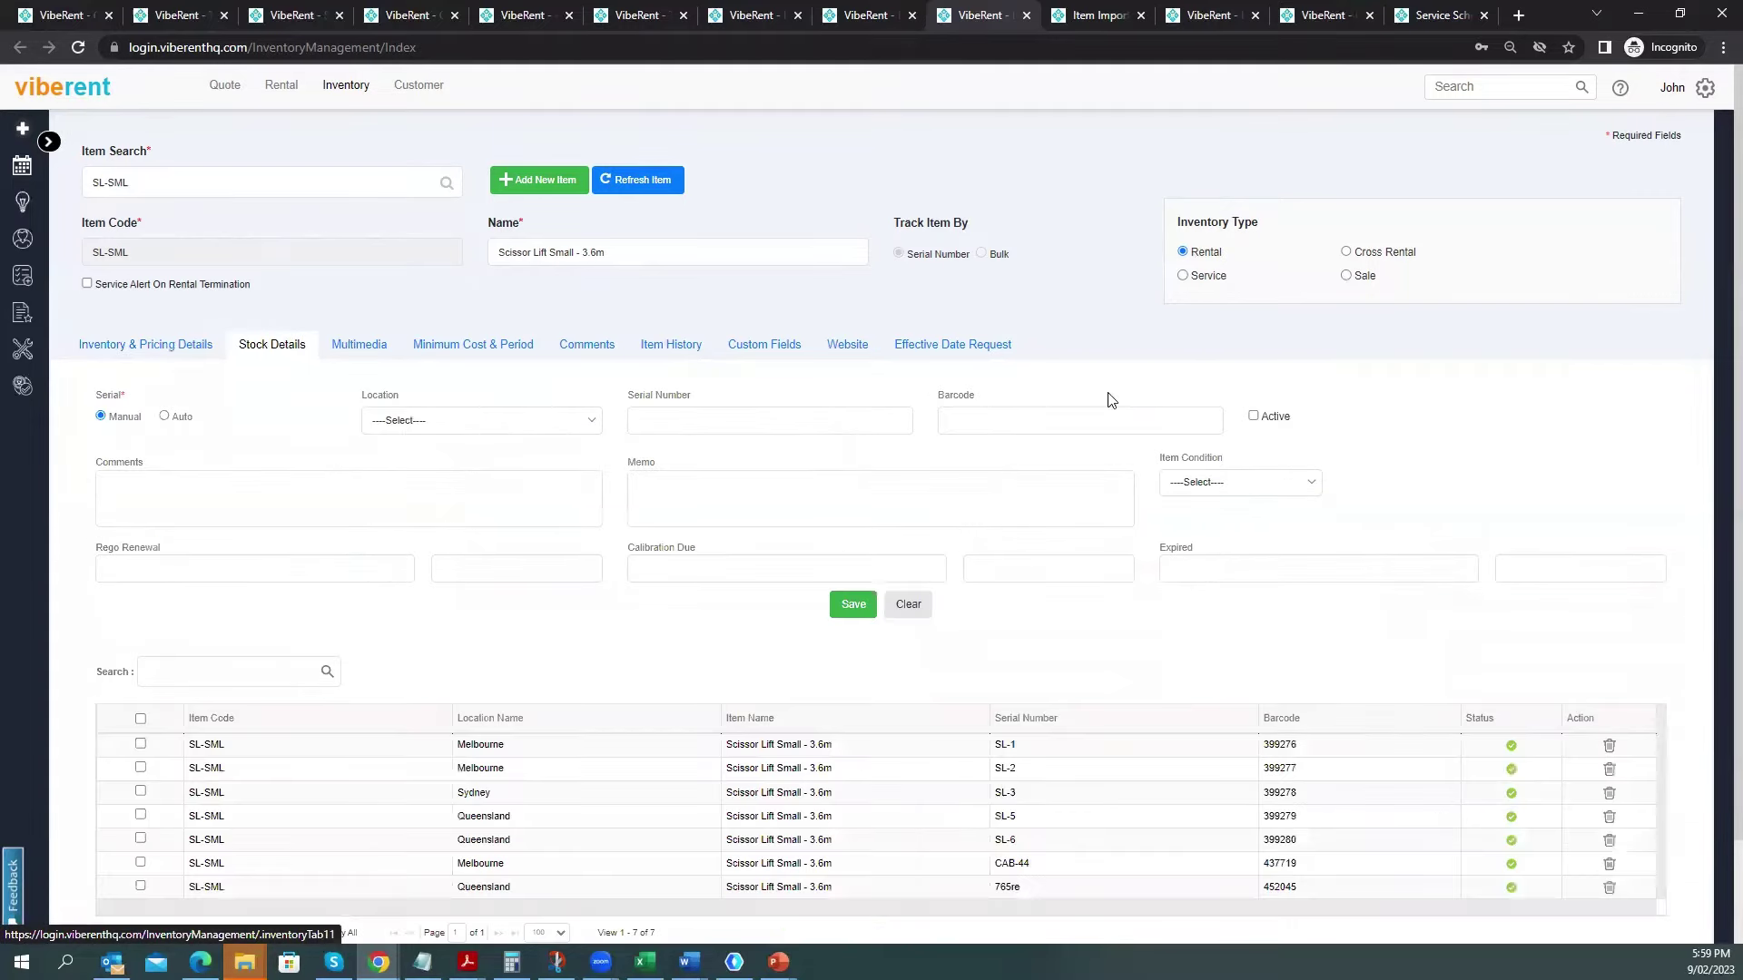
pyautogui.click(737, 752)
pyautogui.click(737, 752)
pyautogui.doubleClick(737, 752)
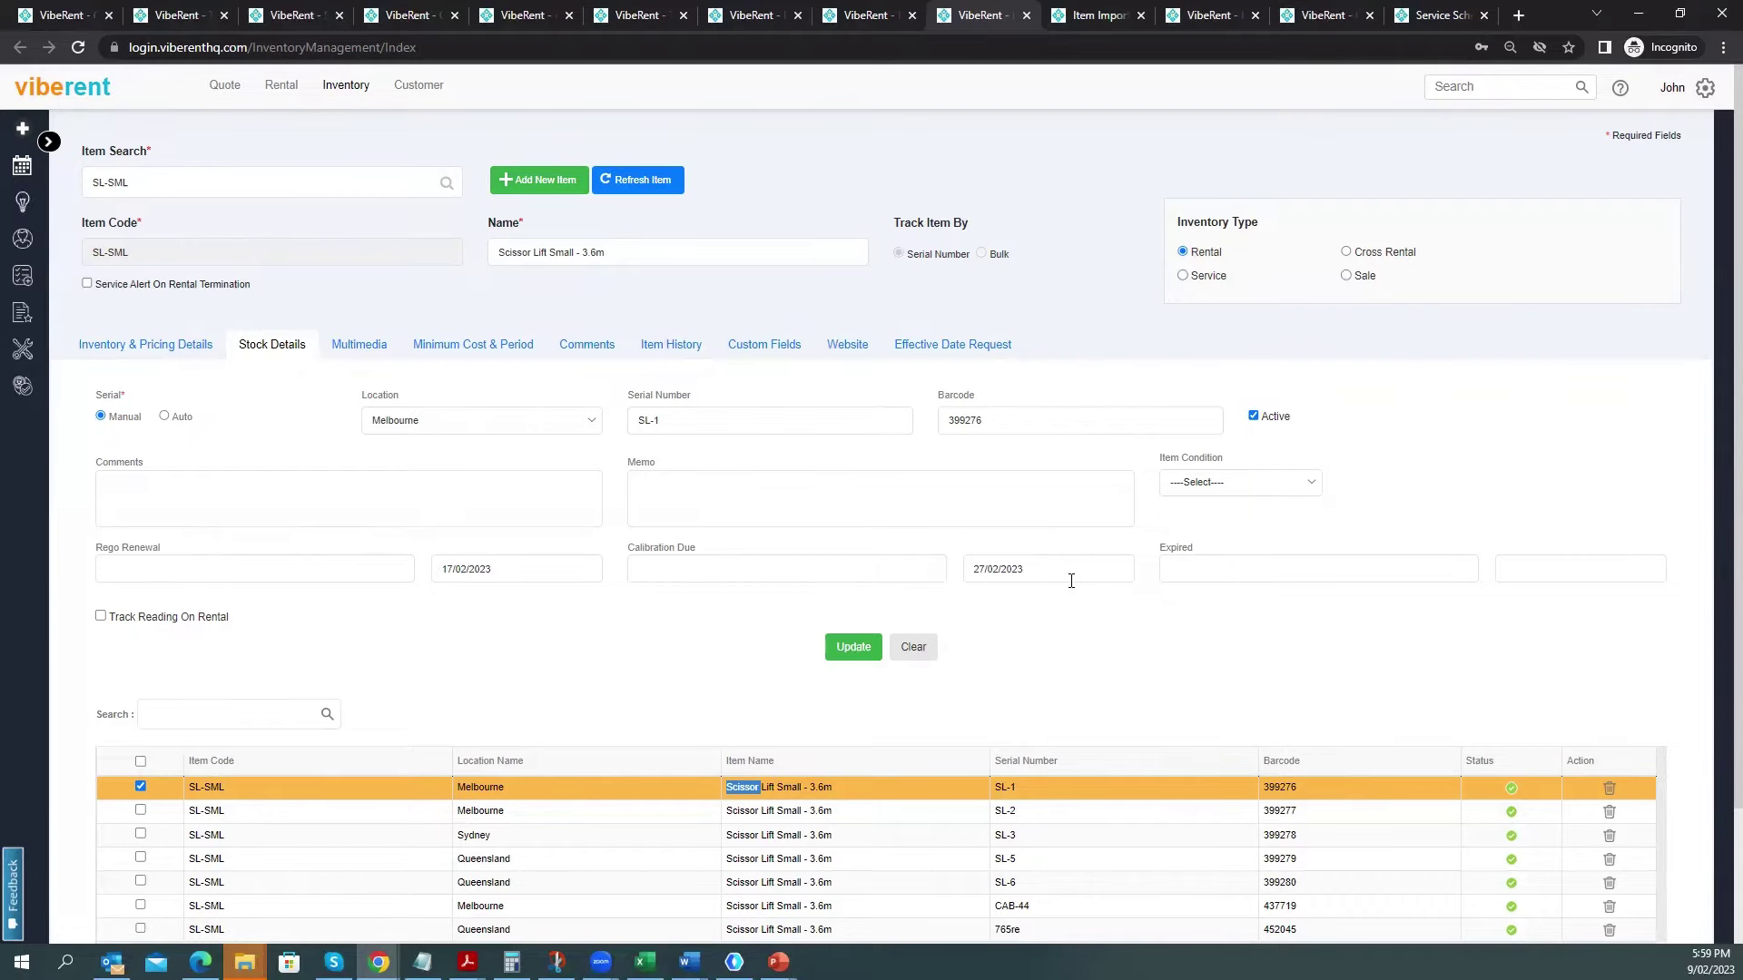
pyautogui.click(101, 616)
pyautogui.click(404, 621)
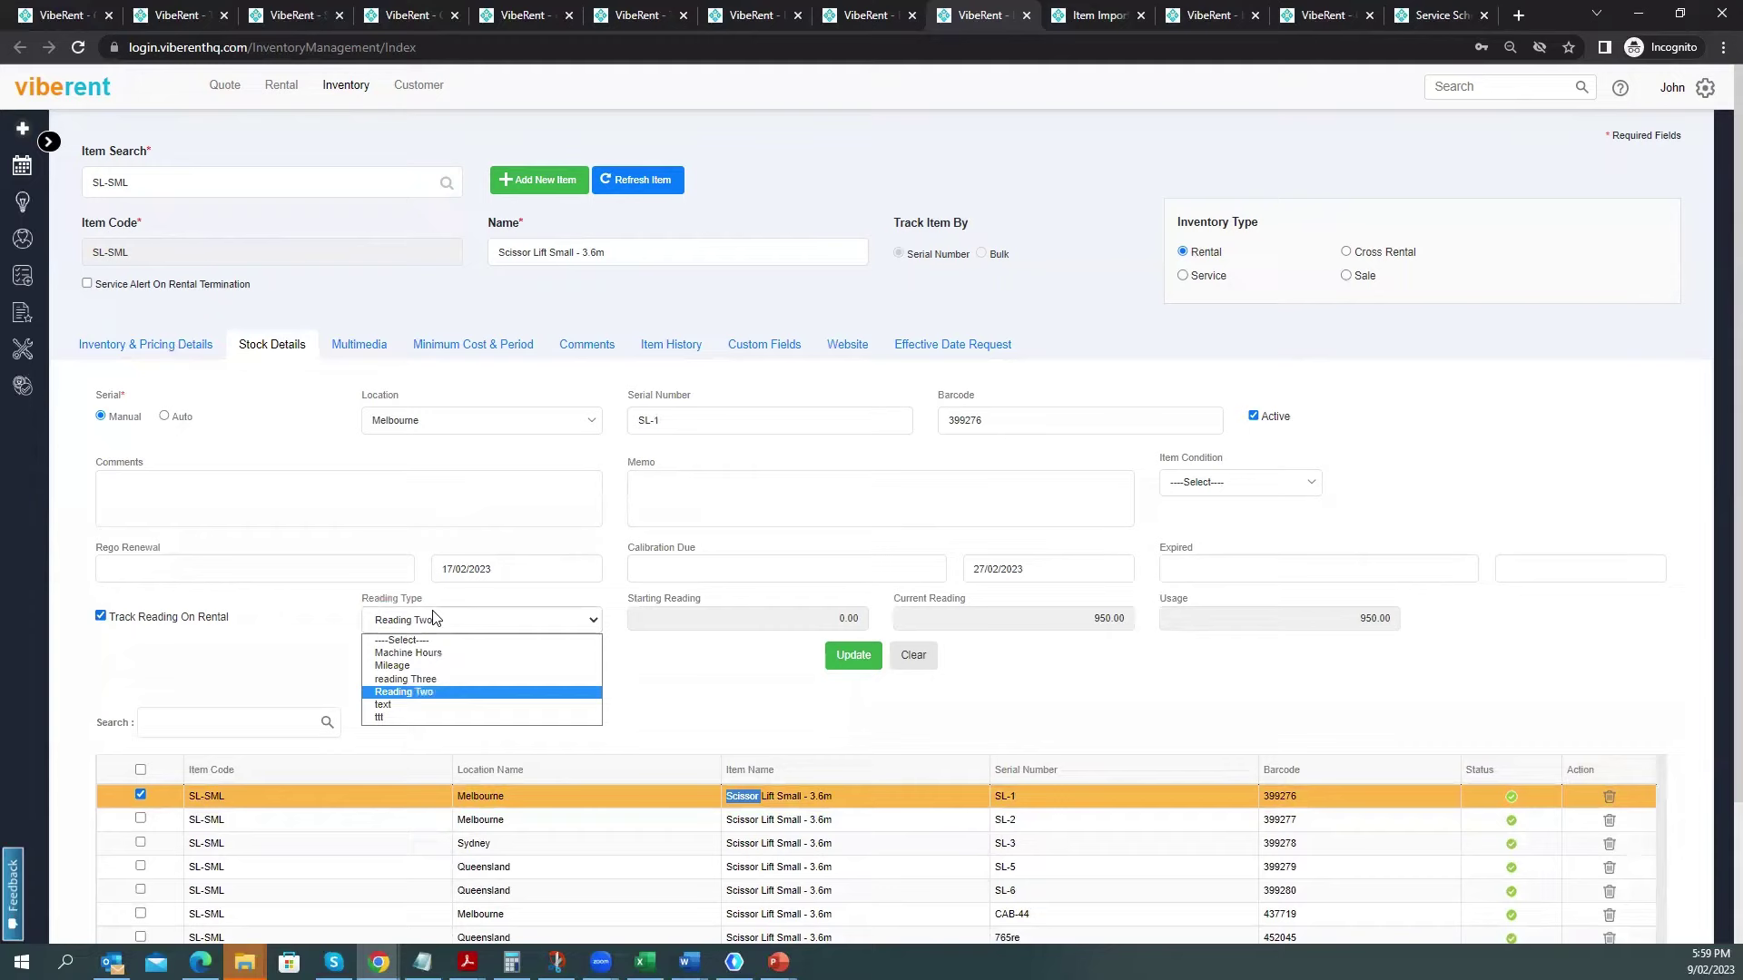
pyautogui.click(438, 655)
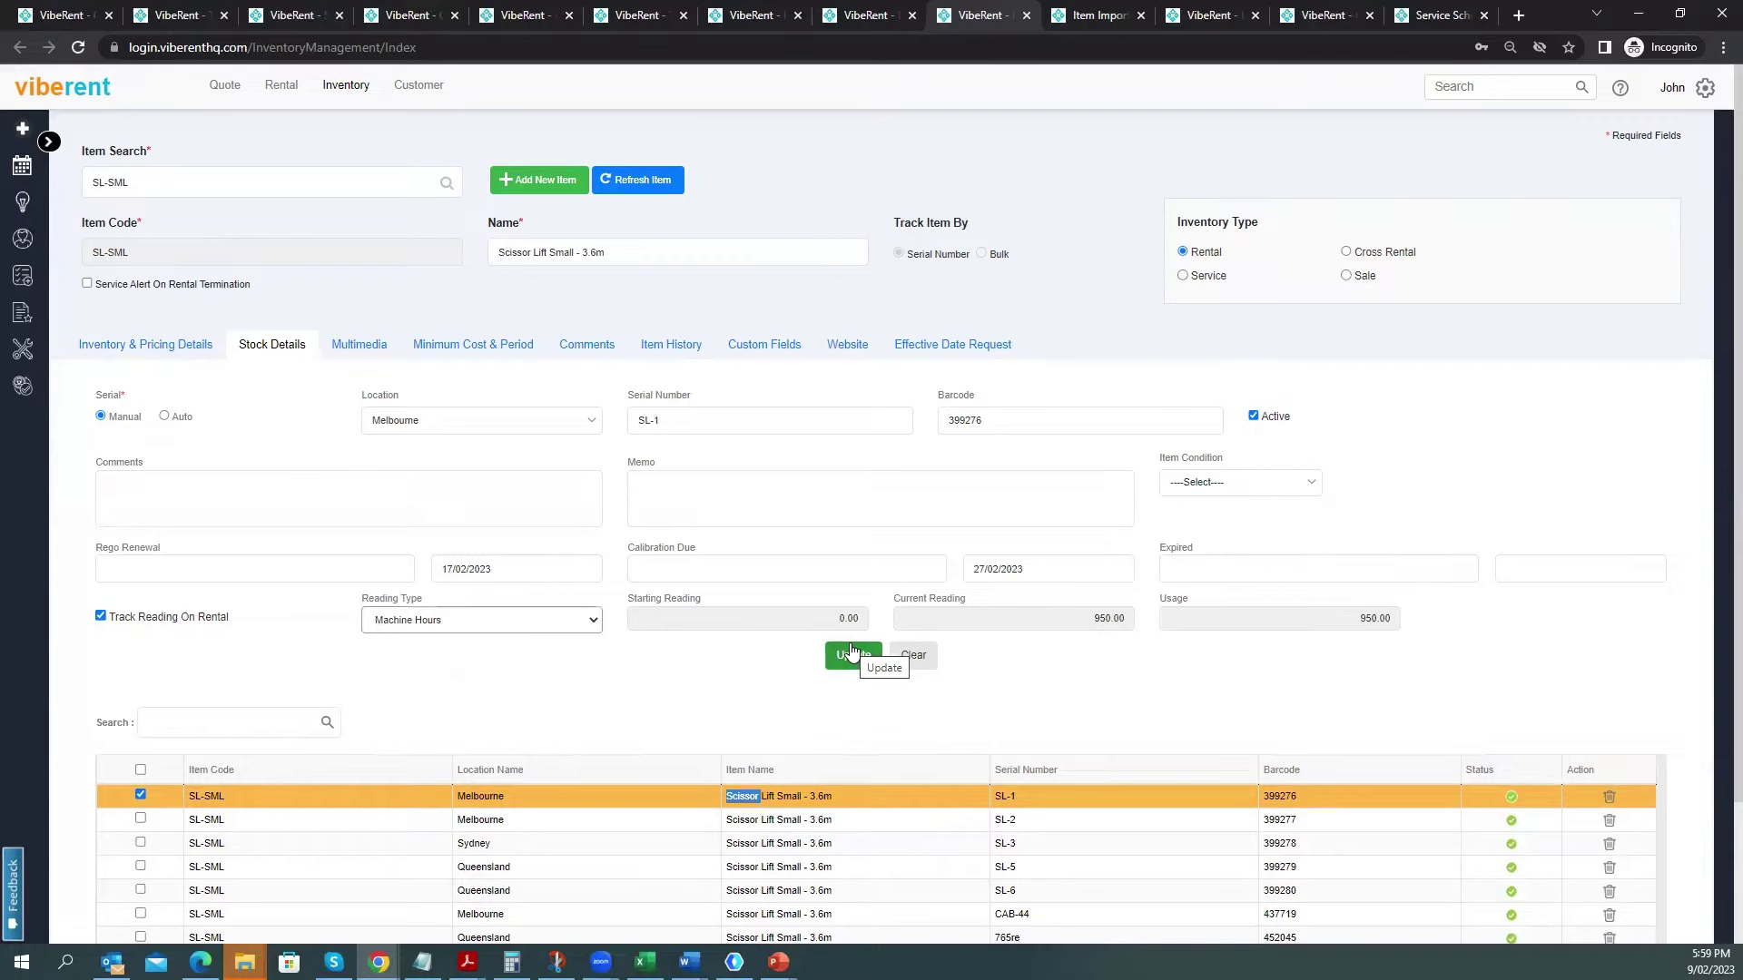
# Review the Scissor Lift Small item's attachments and set its item history type to Rental.
pyautogui.click(359, 348)
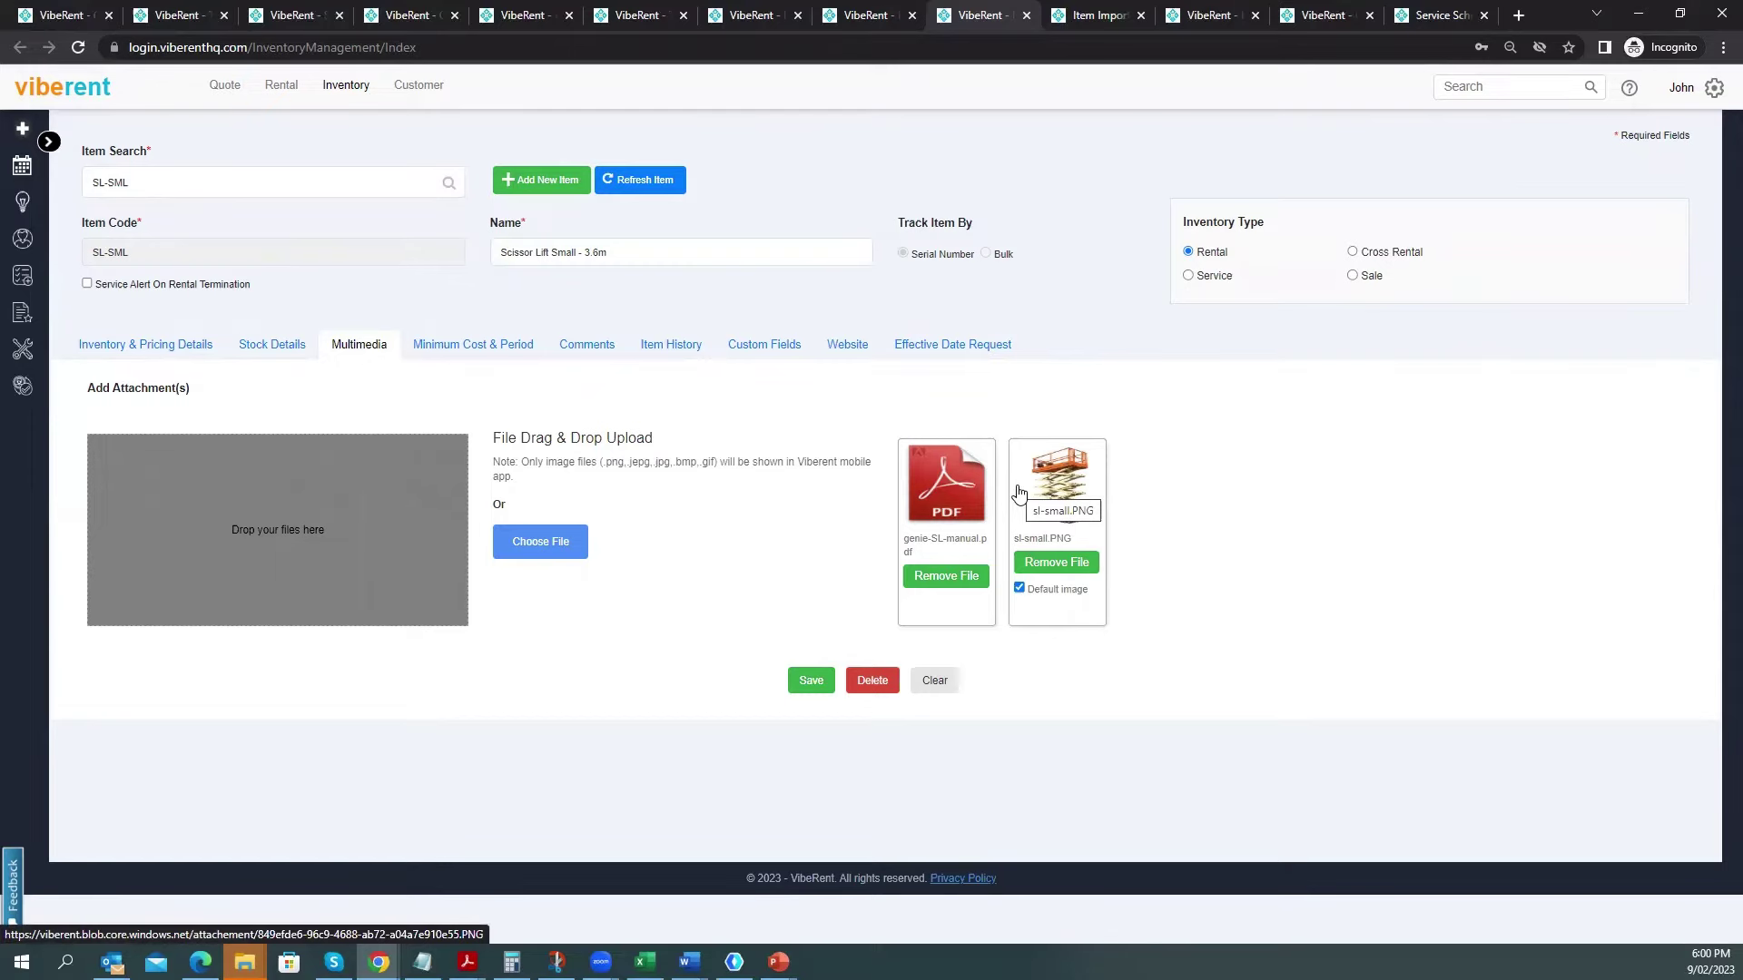
pyautogui.click(687, 350)
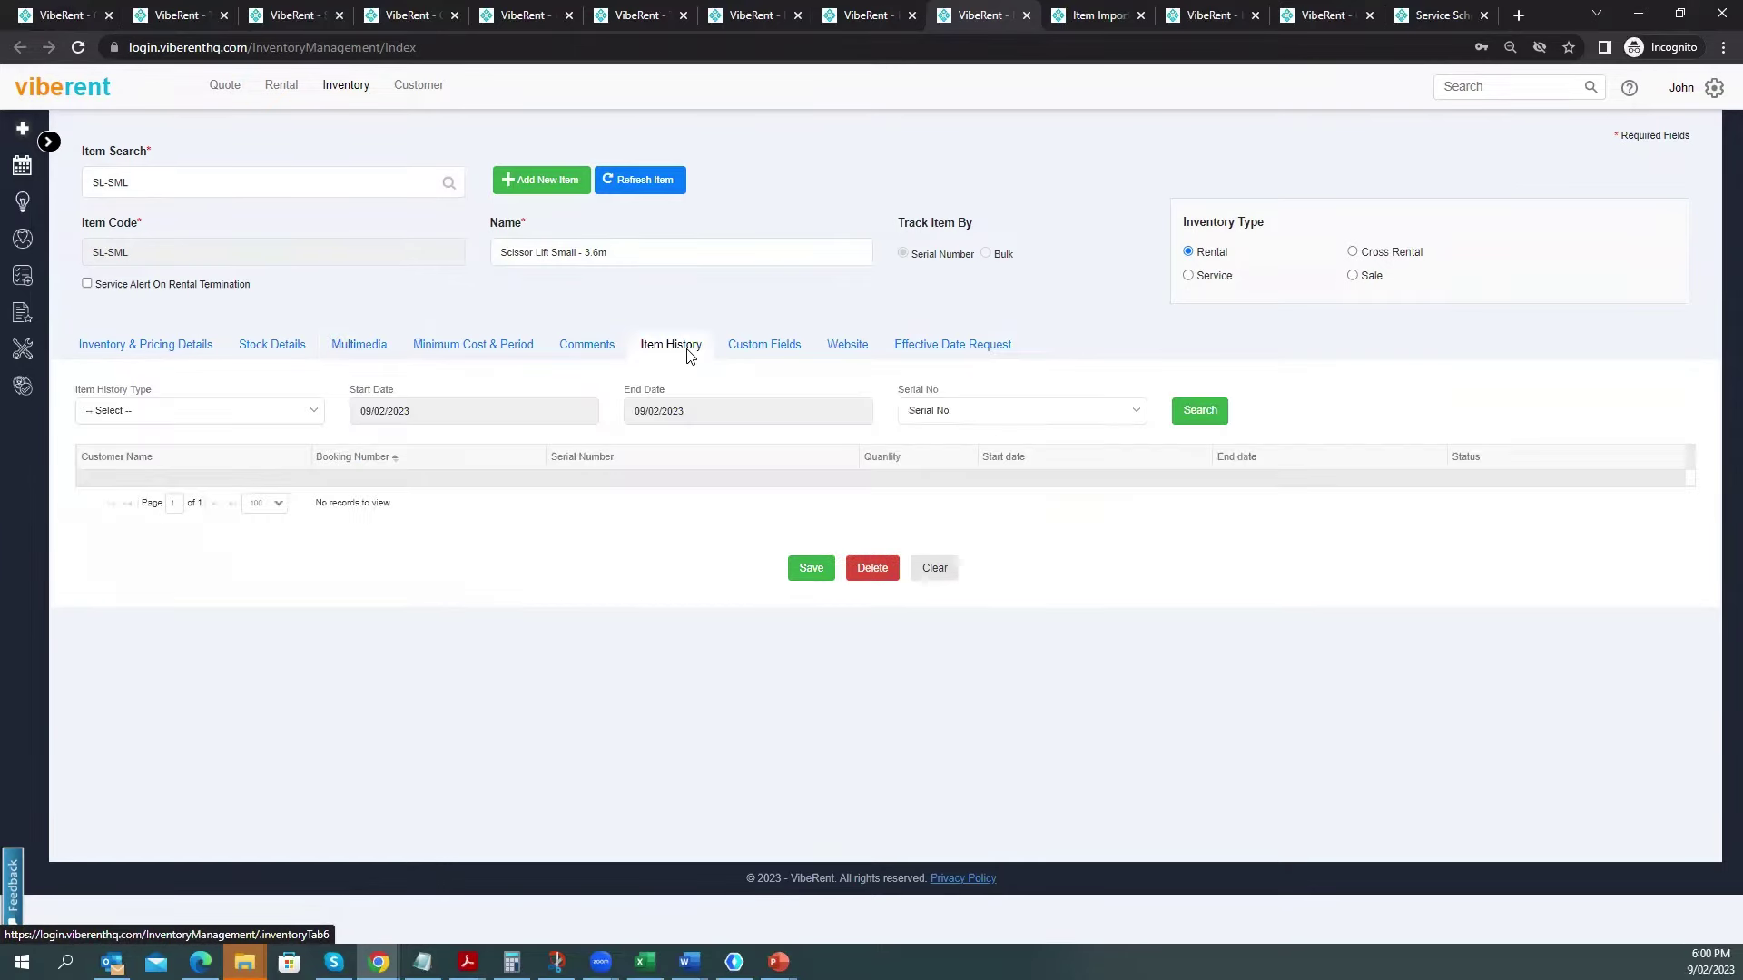
pyautogui.click(182, 413)
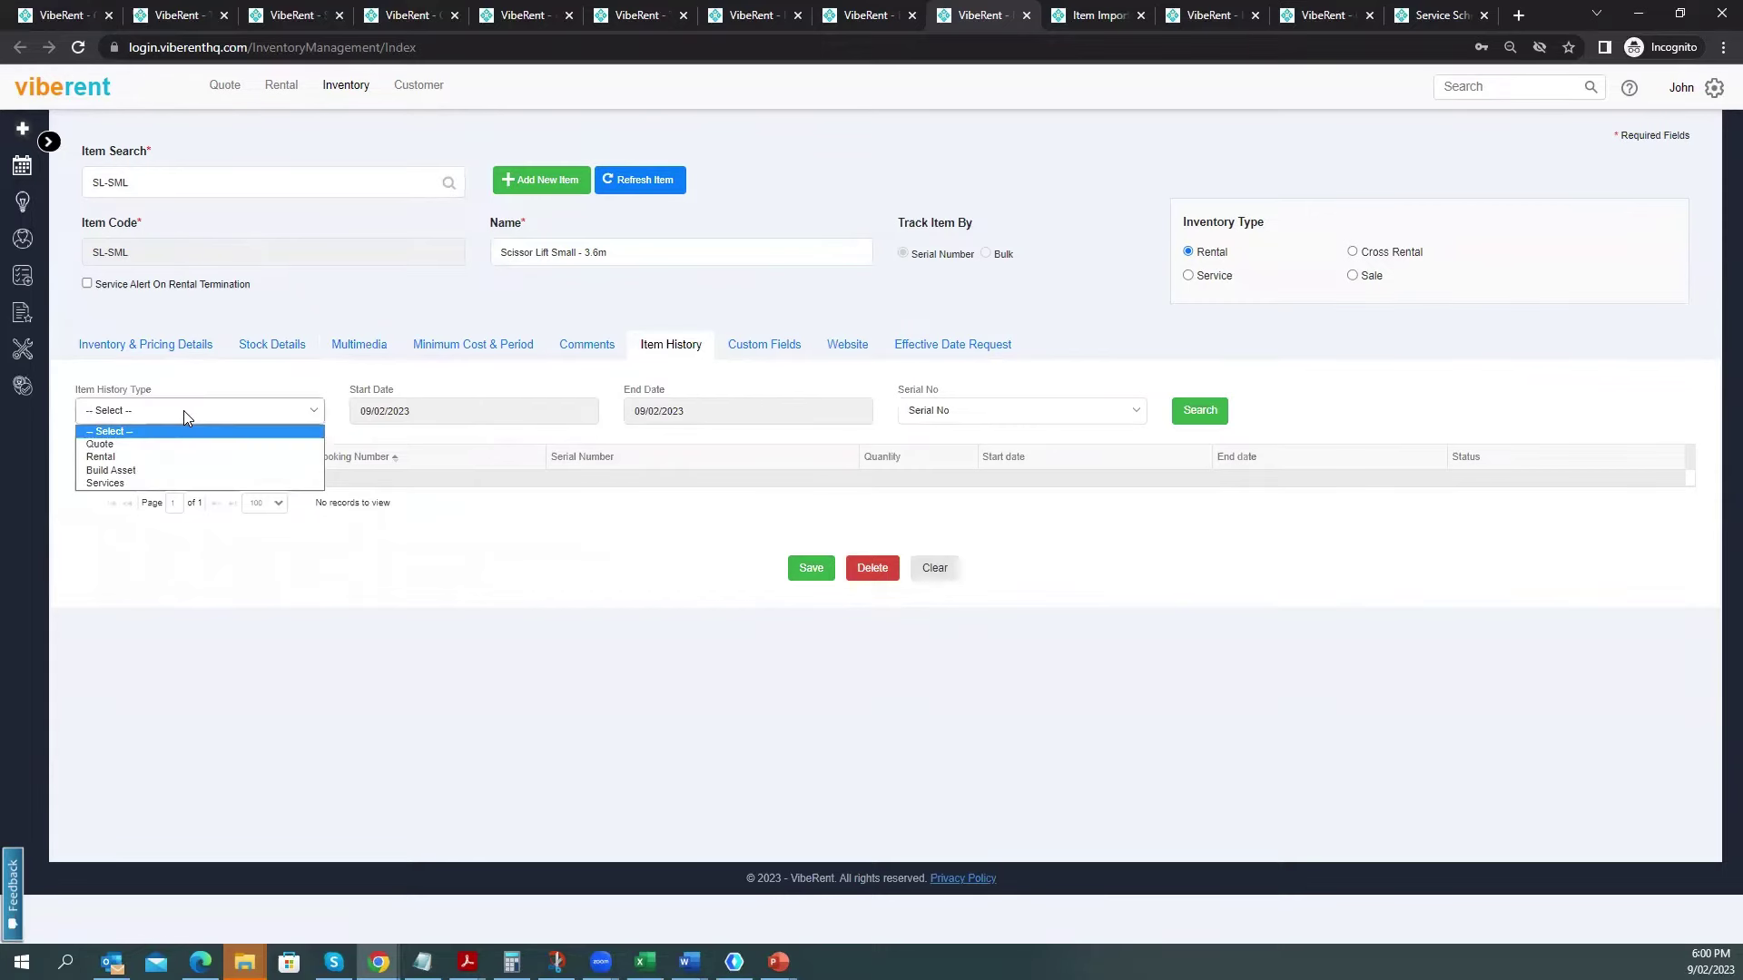
pyautogui.click(153, 456)
# Set the start date of the item history search to 01/02/2021.
pyautogui.click(449, 411)
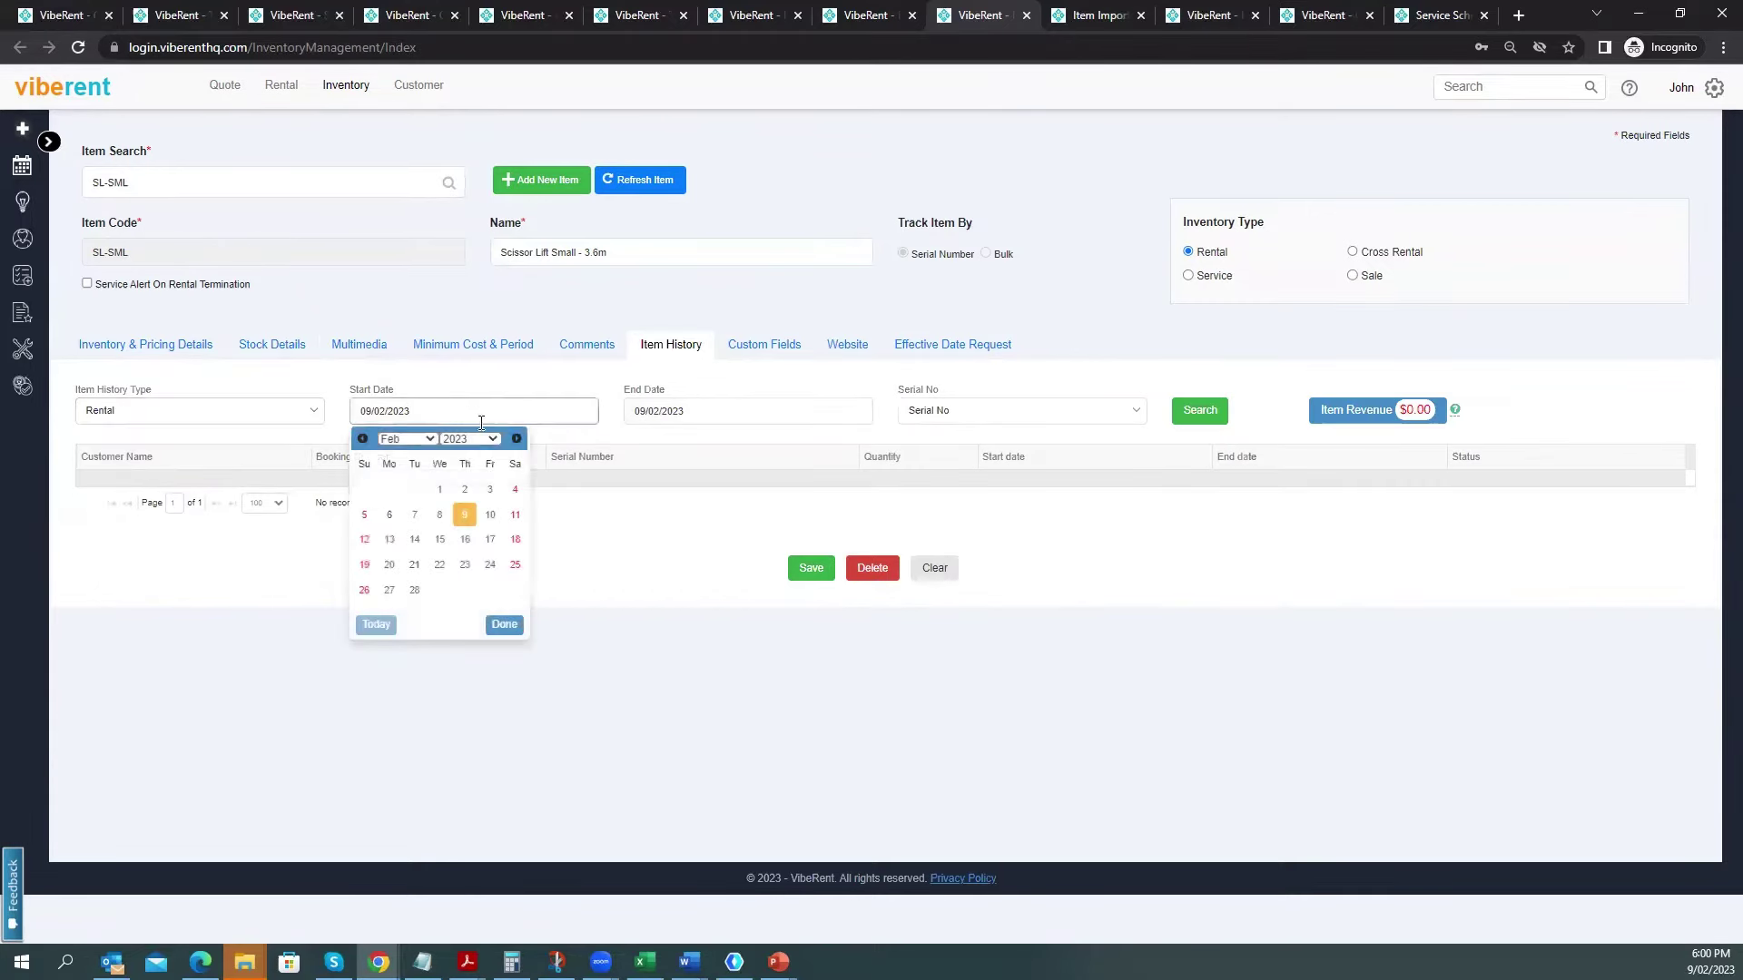
pyautogui.click(470, 439)
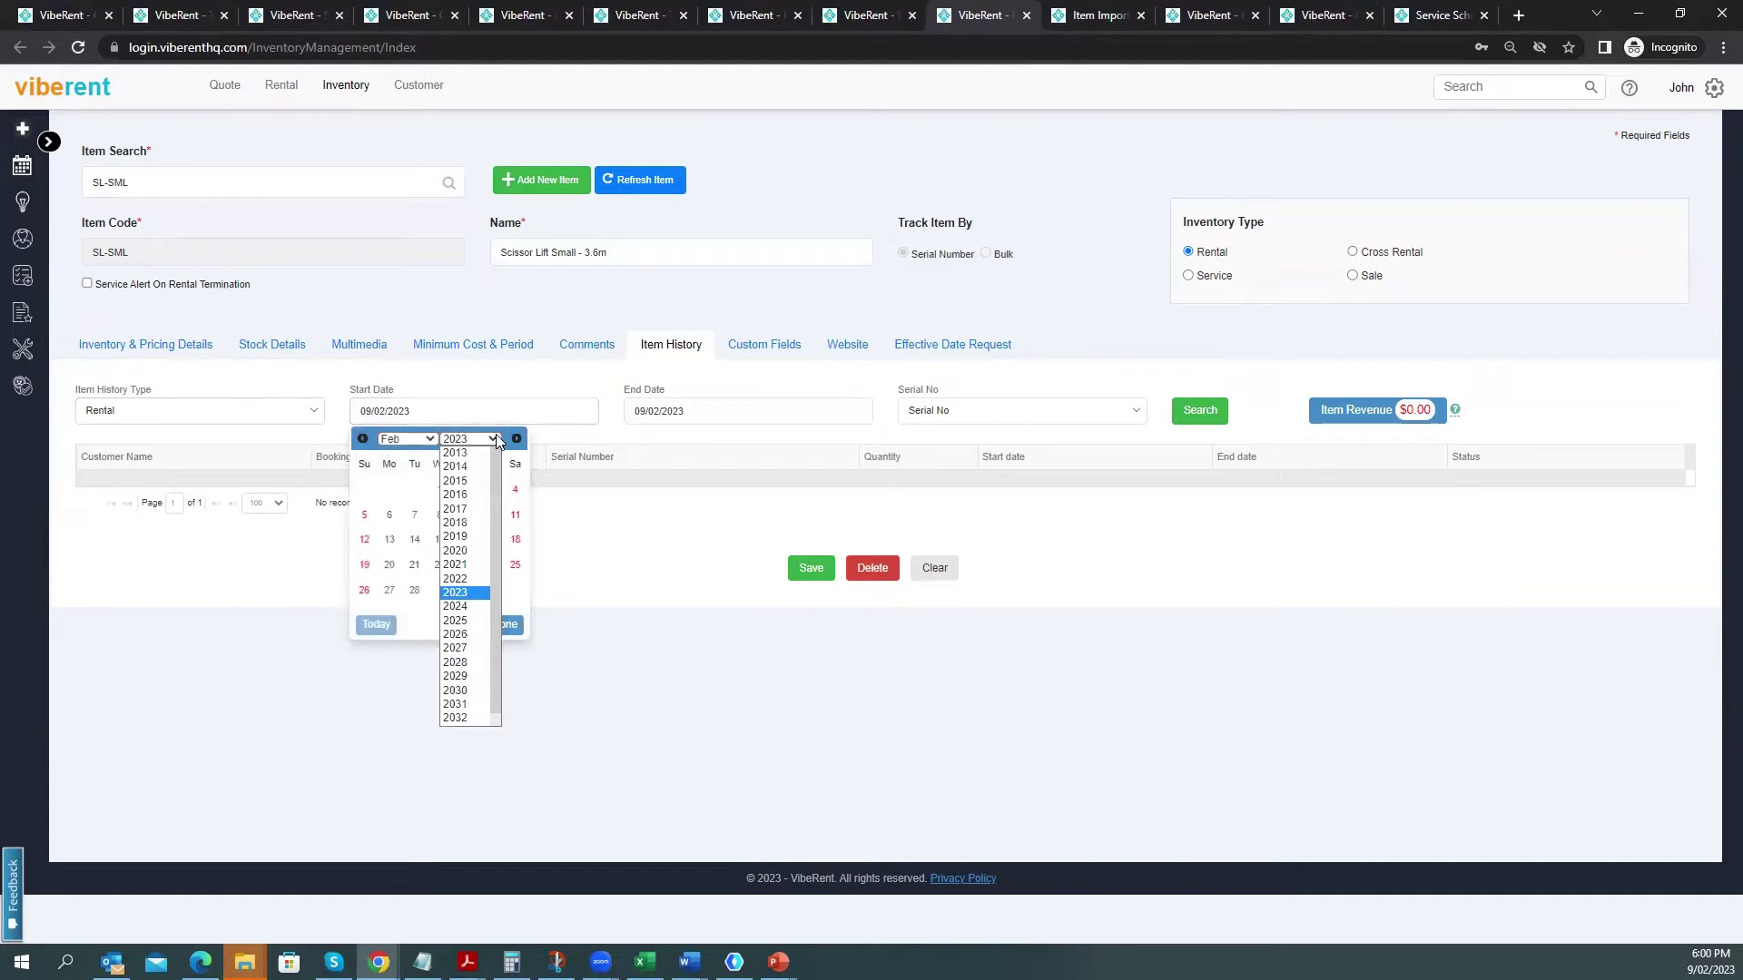
pyautogui.click(456, 565)
pyautogui.click(389, 491)
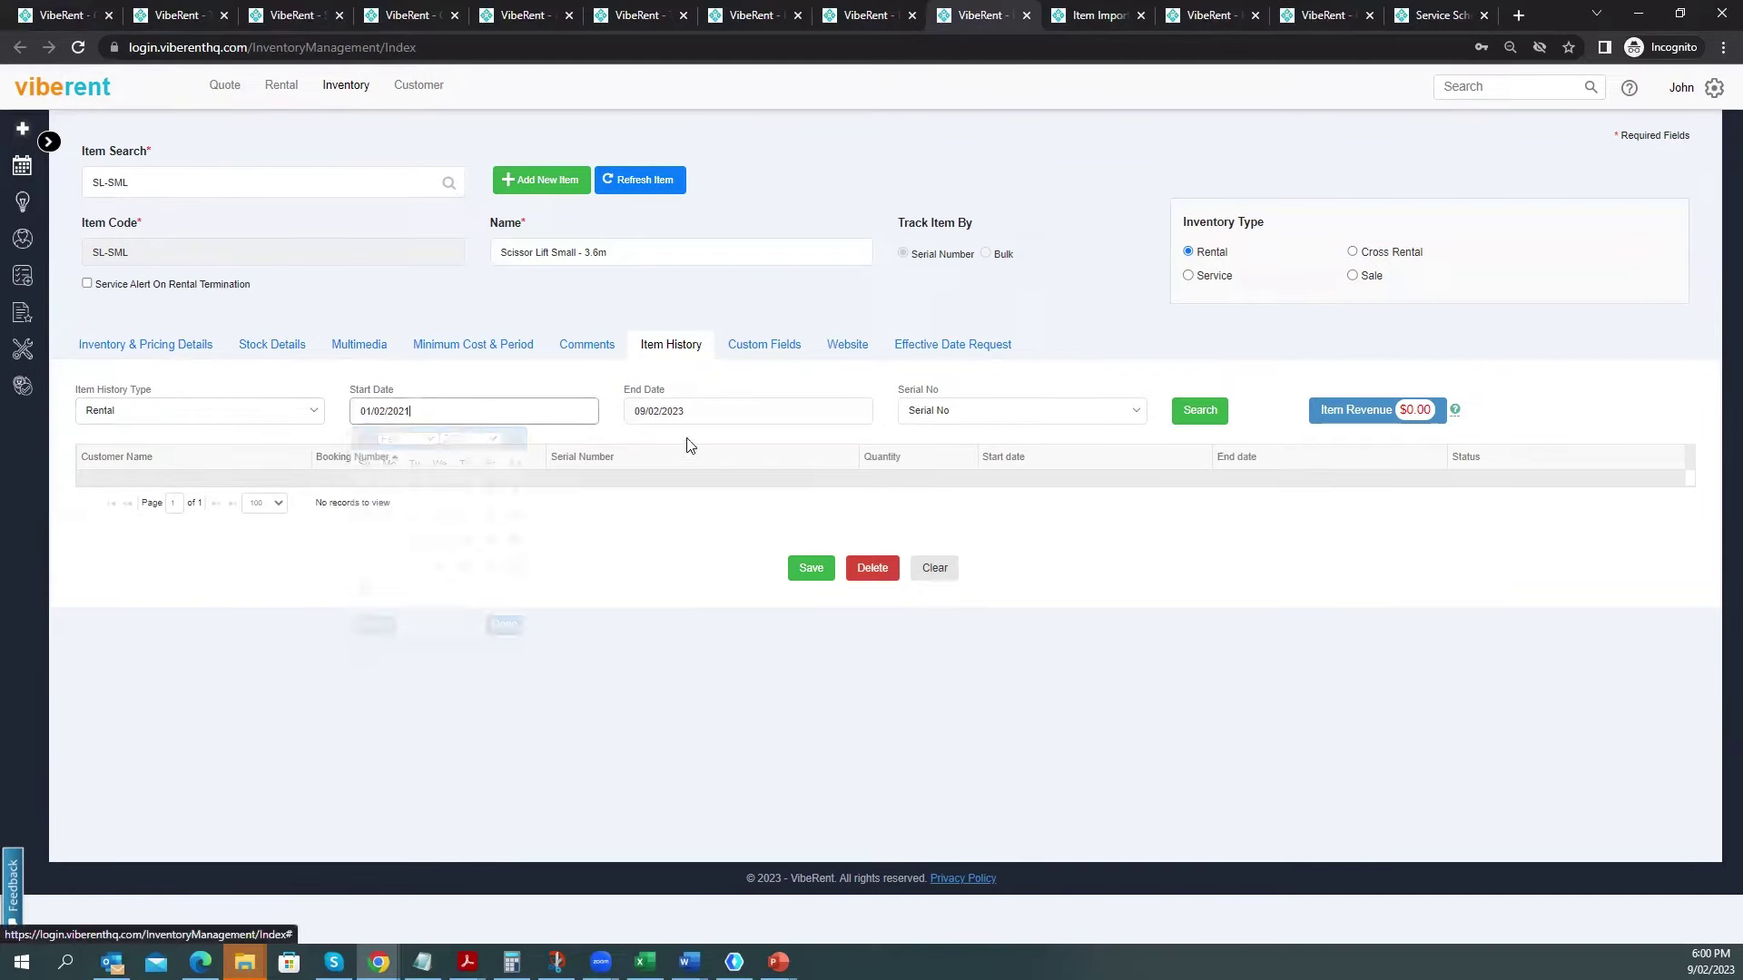
# Run the rental history search for the Scissor Lift Small item and look over the available report types.
pyautogui.click(1213, 414)
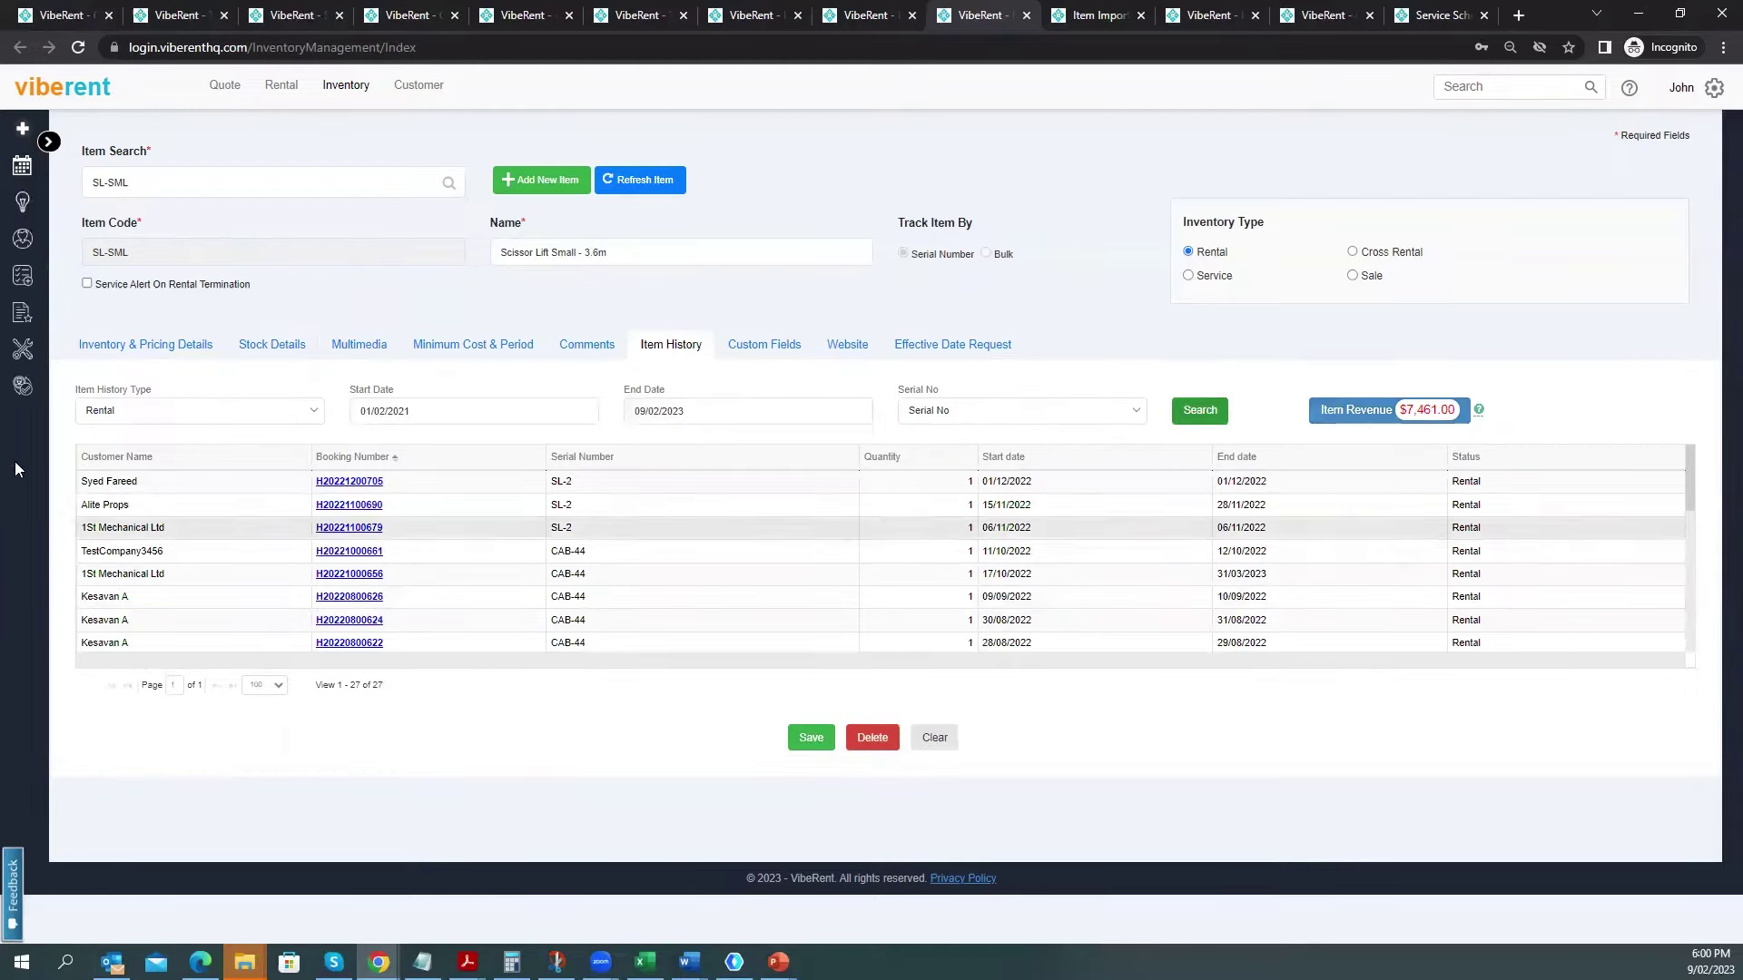
pyautogui.click(22, 315)
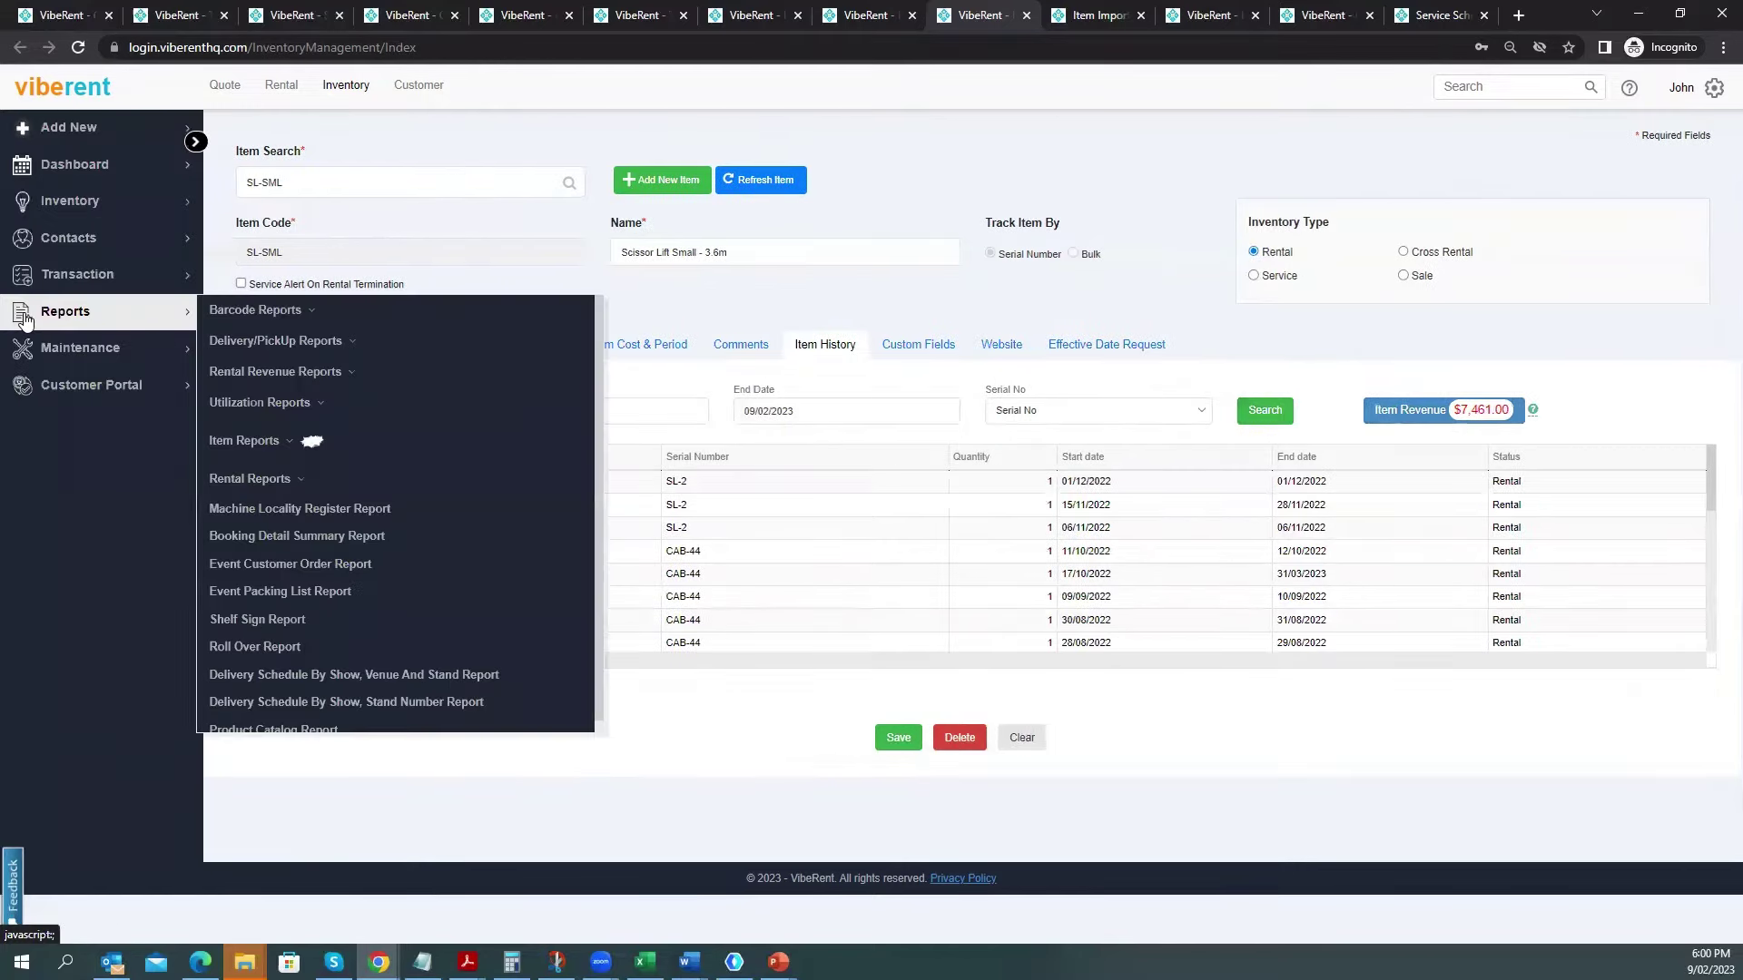
pyautogui.click(749, 316)
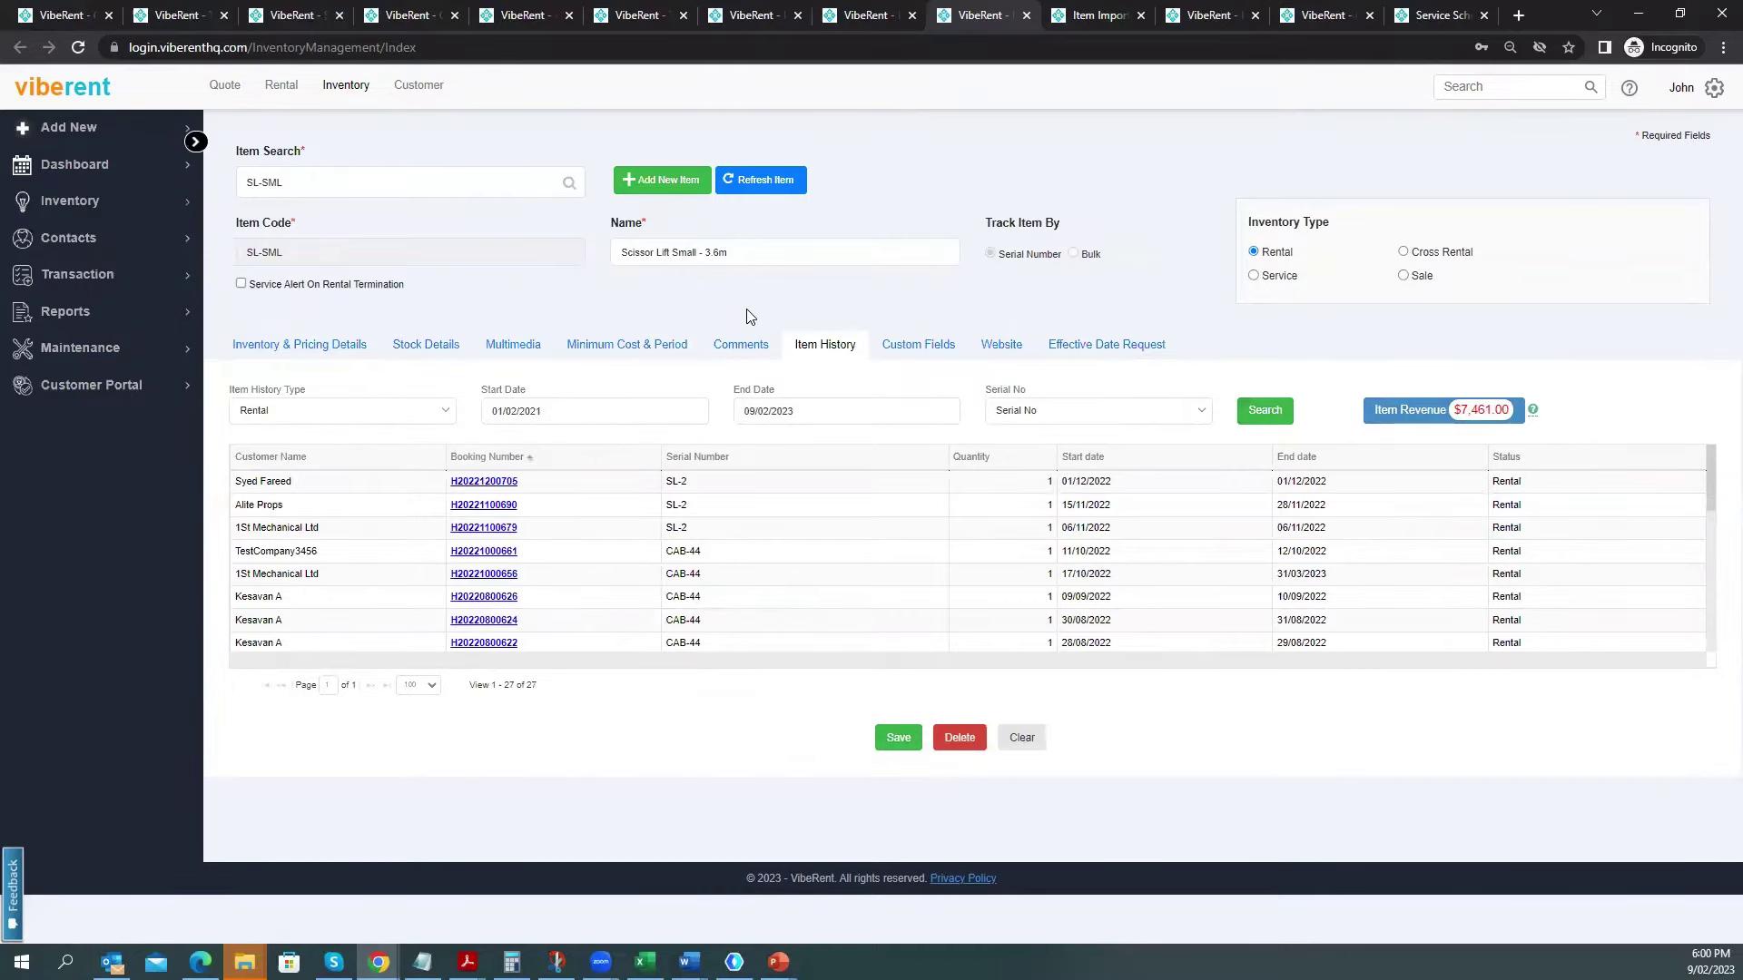
# Set the website sub-category of the Scissor Lift Small item to Concert lighting.
pyautogui.click(1001, 347)
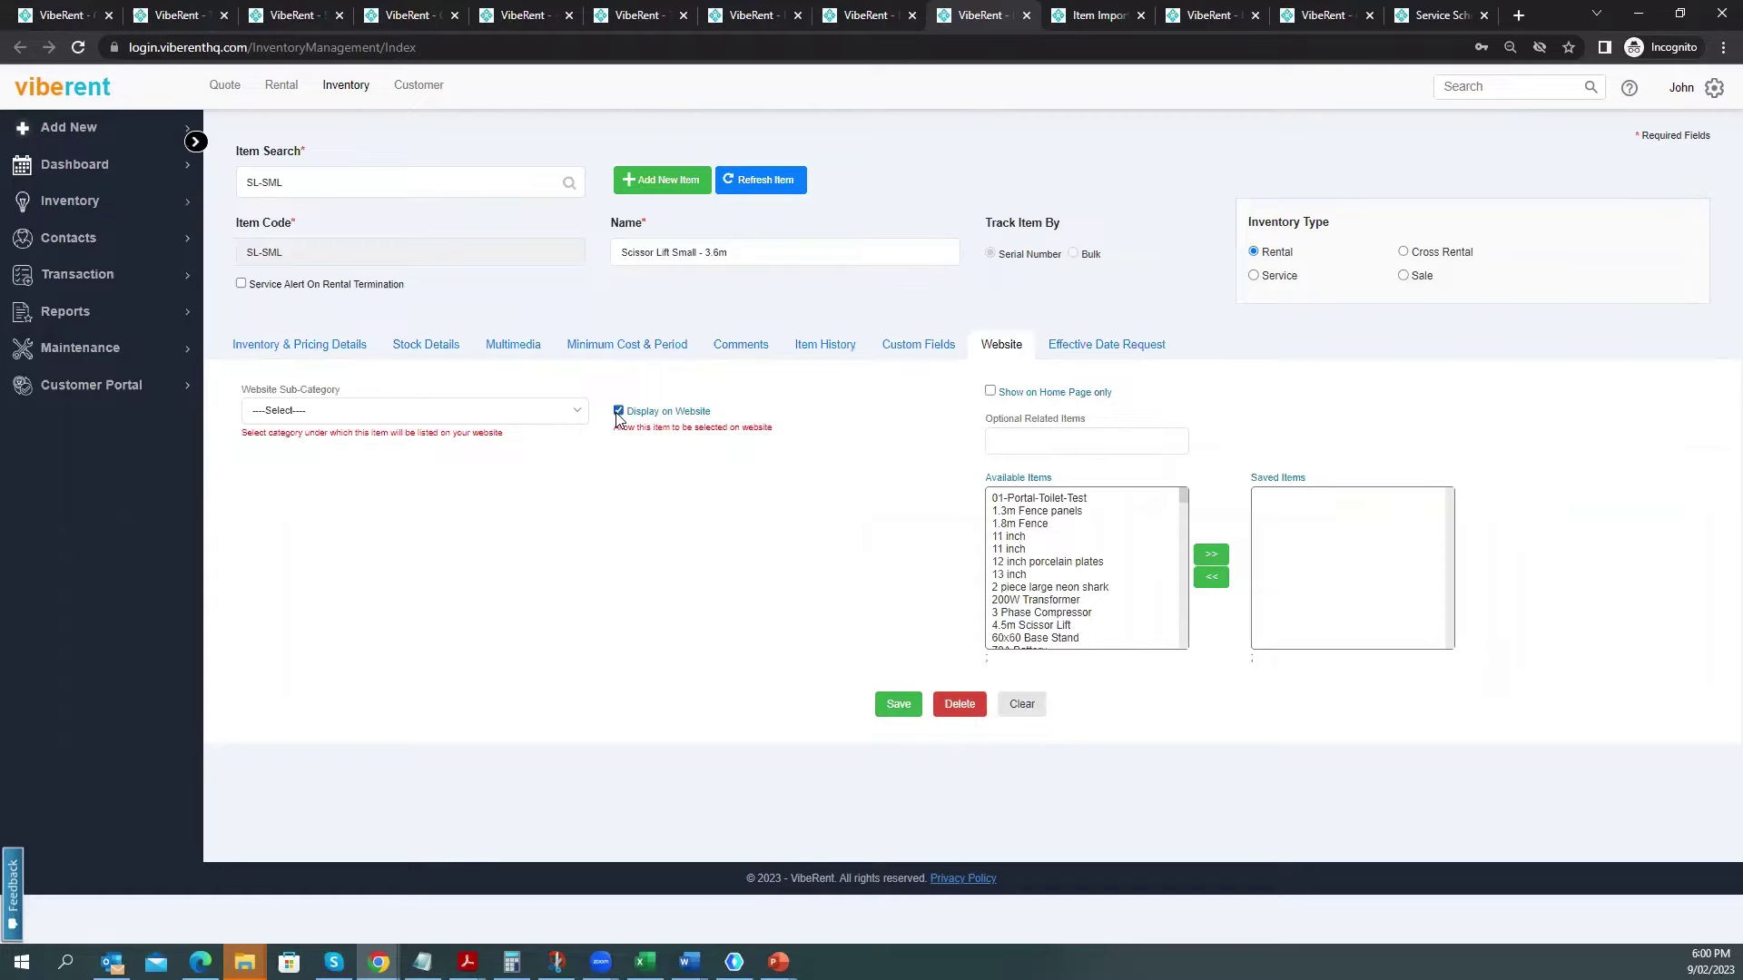
pyautogui.click(368, 411)
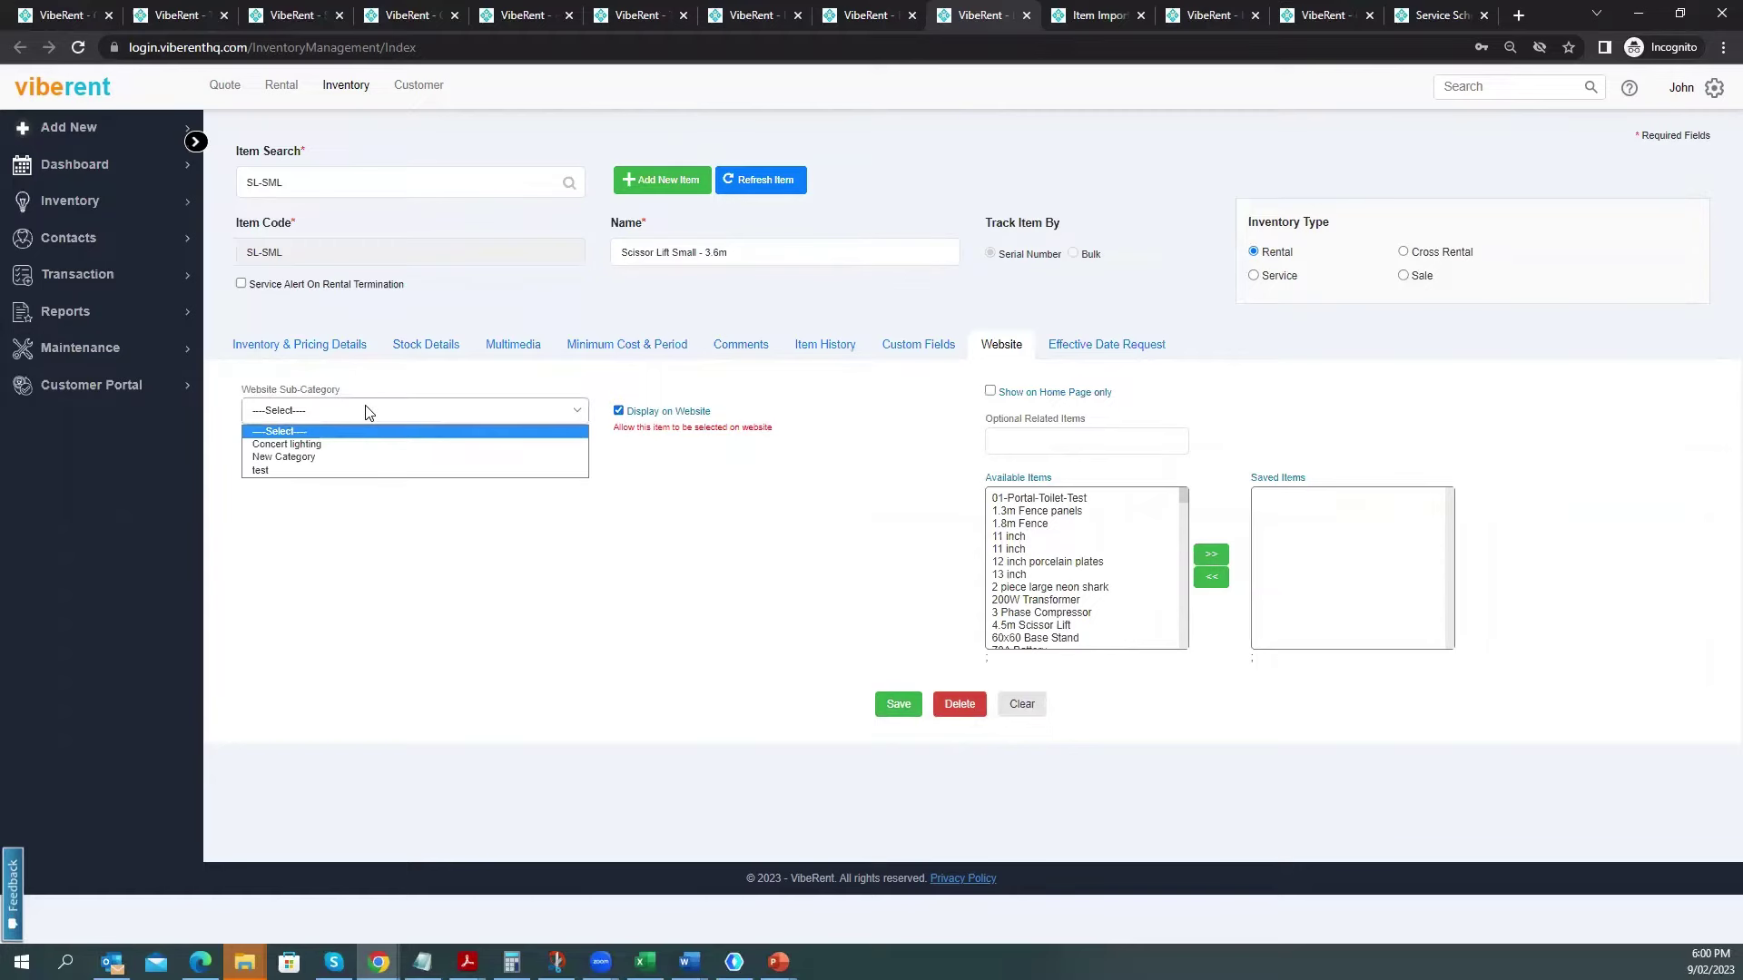
pyautogui.click(327, 444)
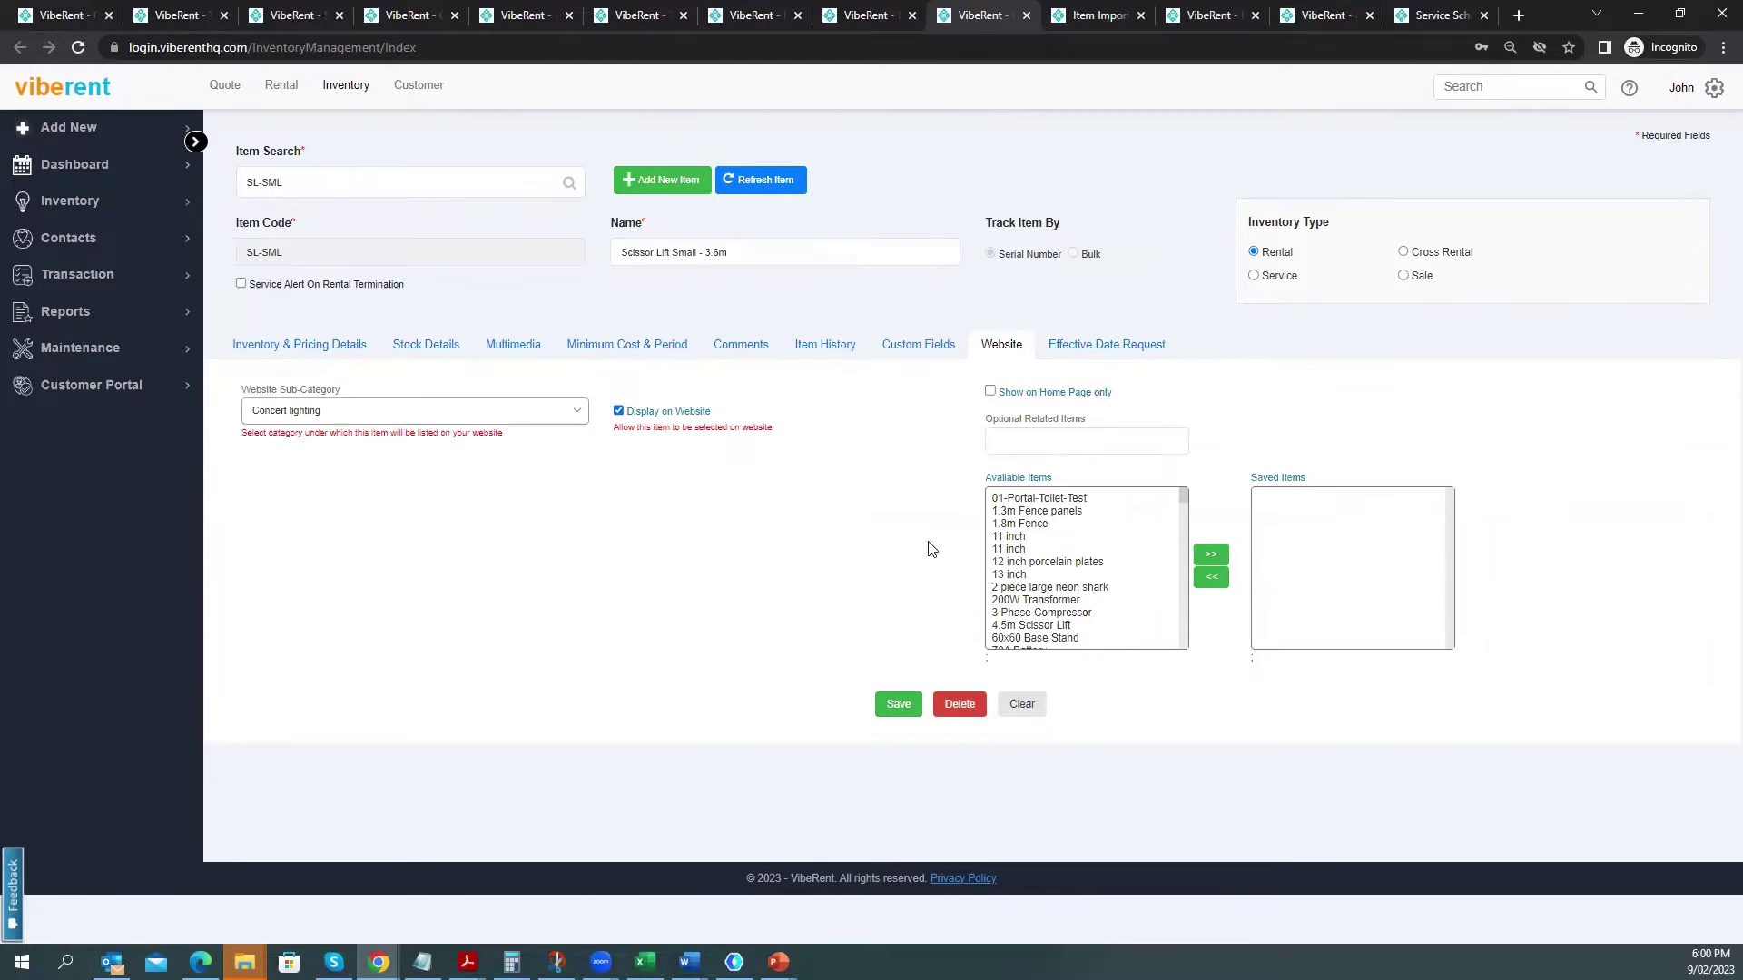